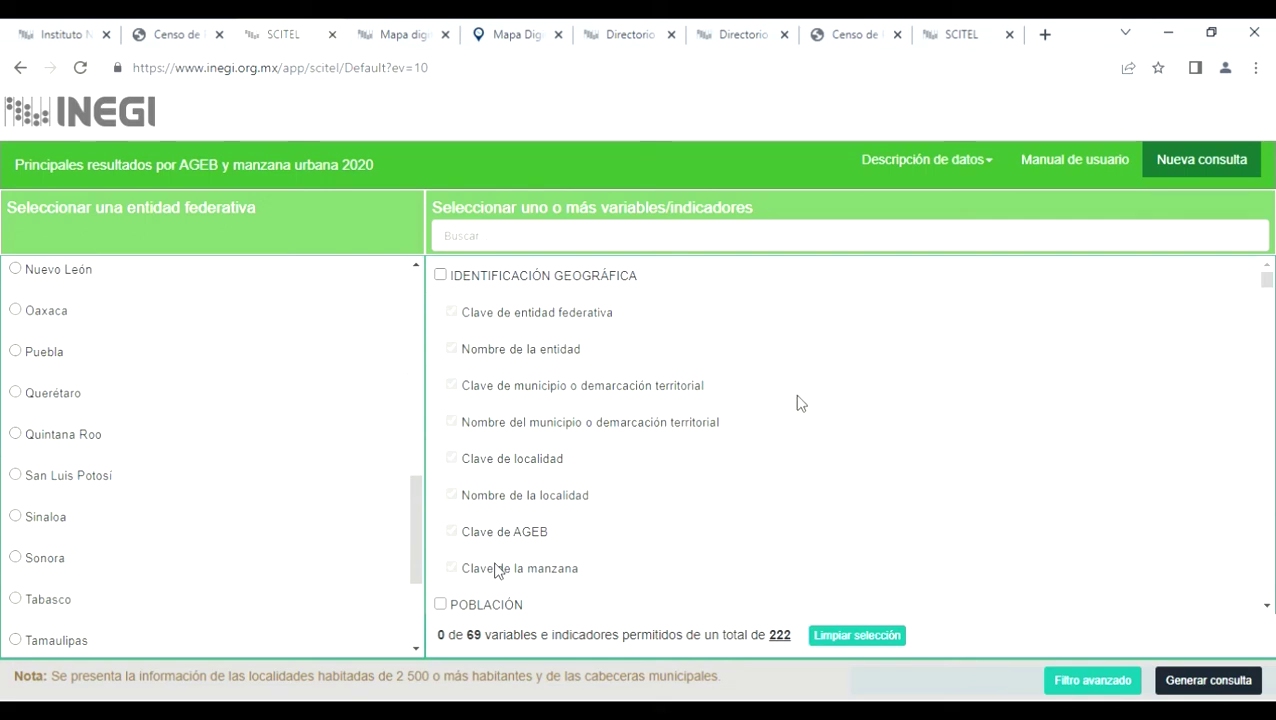
Step: Choose San Luis Potosí as the federal entity and download its AGEB and urban block results in XLSX format
scroll(790, 400, down, 5)
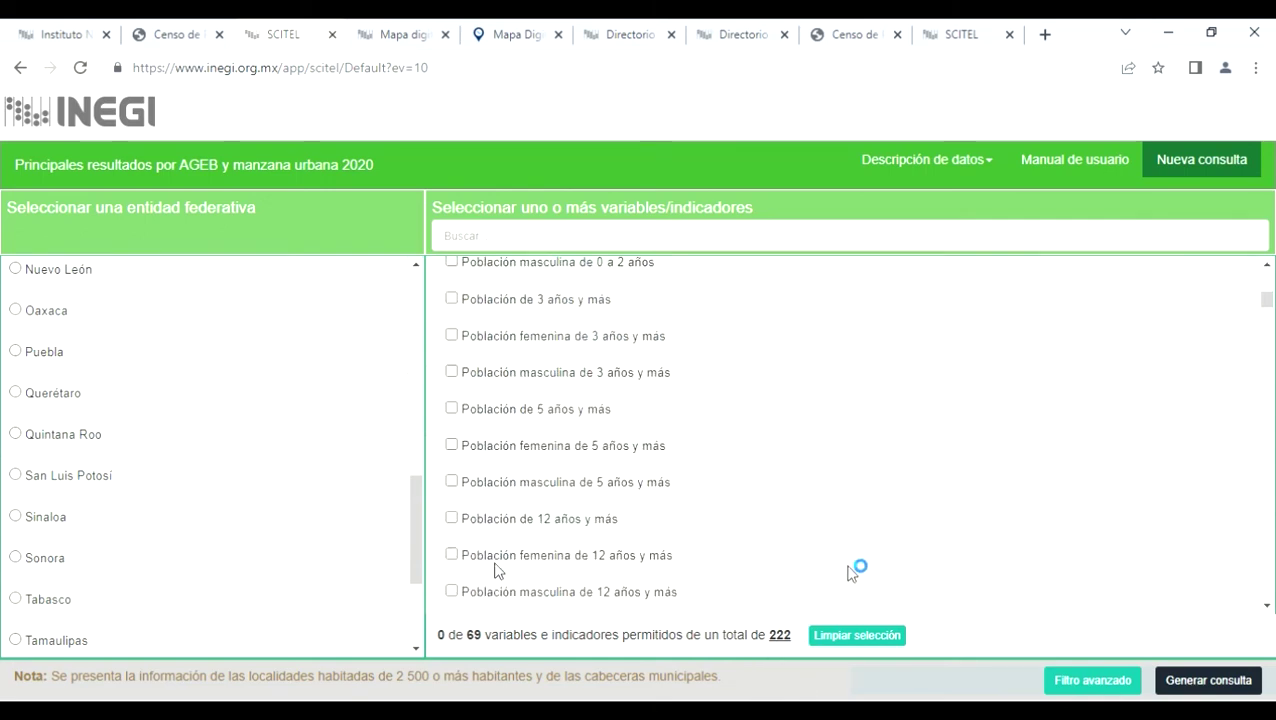
scroll(850, 574, down, 2)
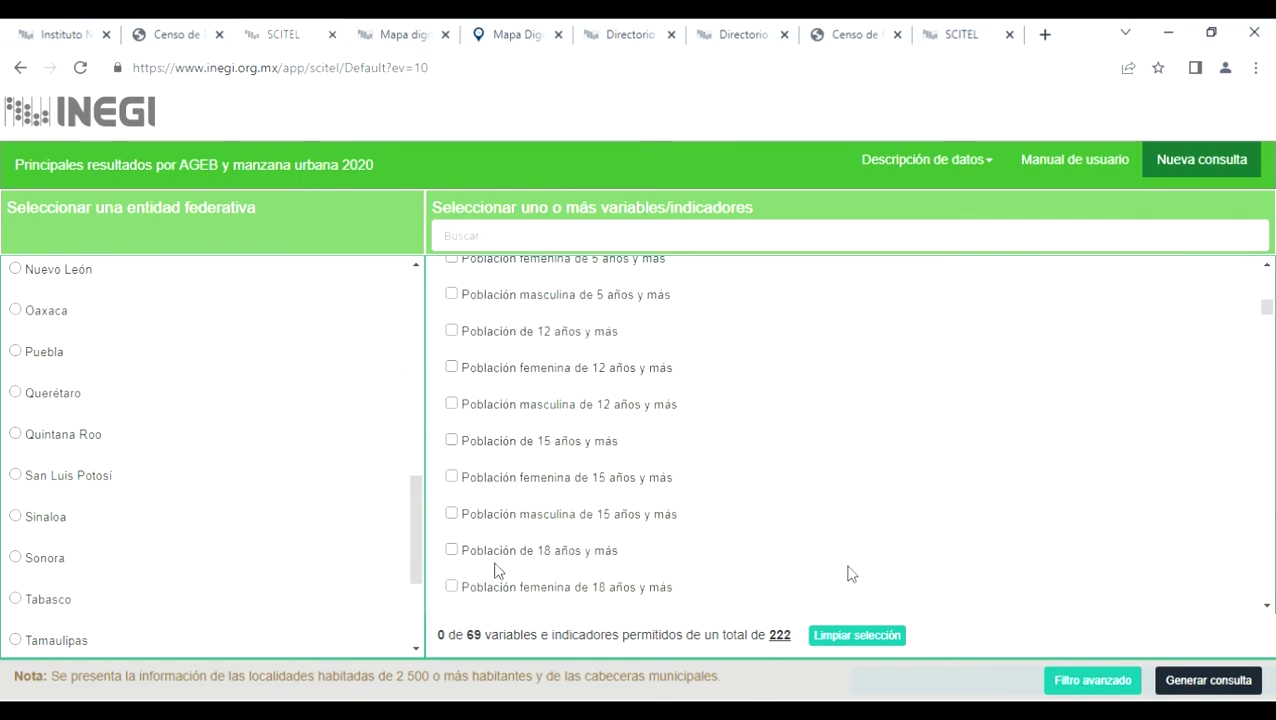
click(16, 477)
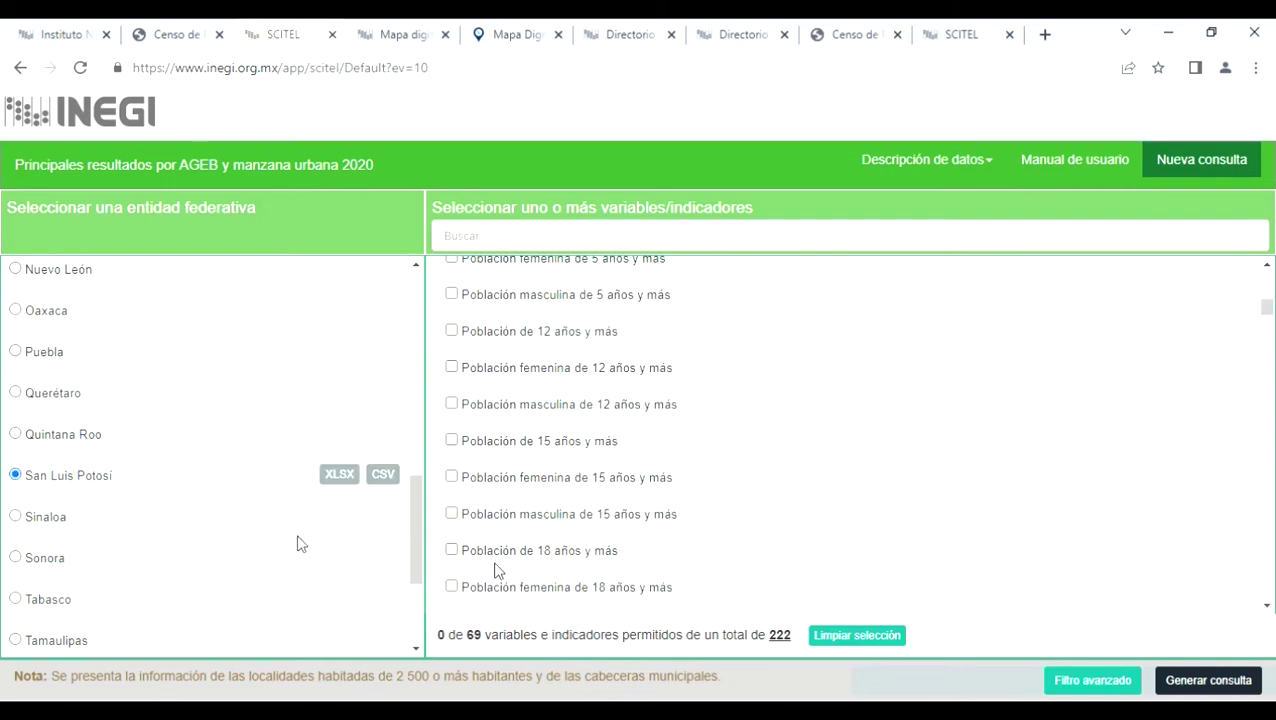
click(339, 476)
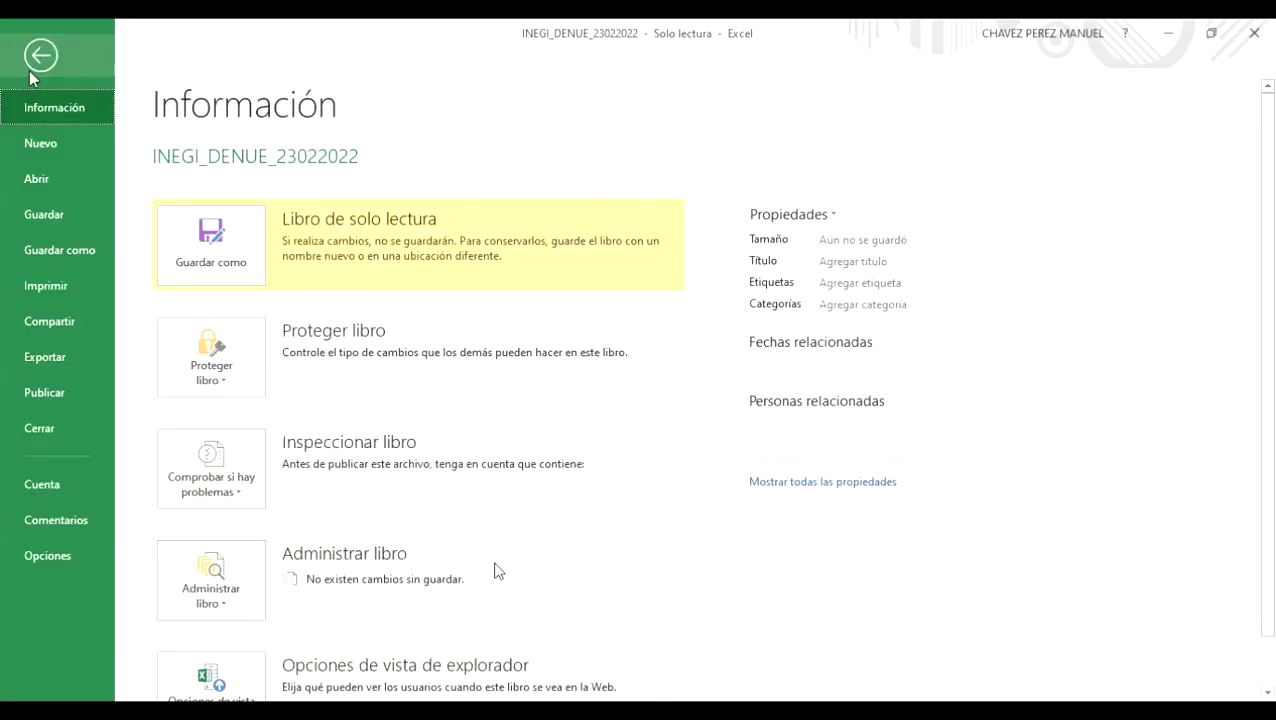
Step: Switch to Excel and open the recent workbook RESAGEBURB_24XLSX20
click(38, 180)
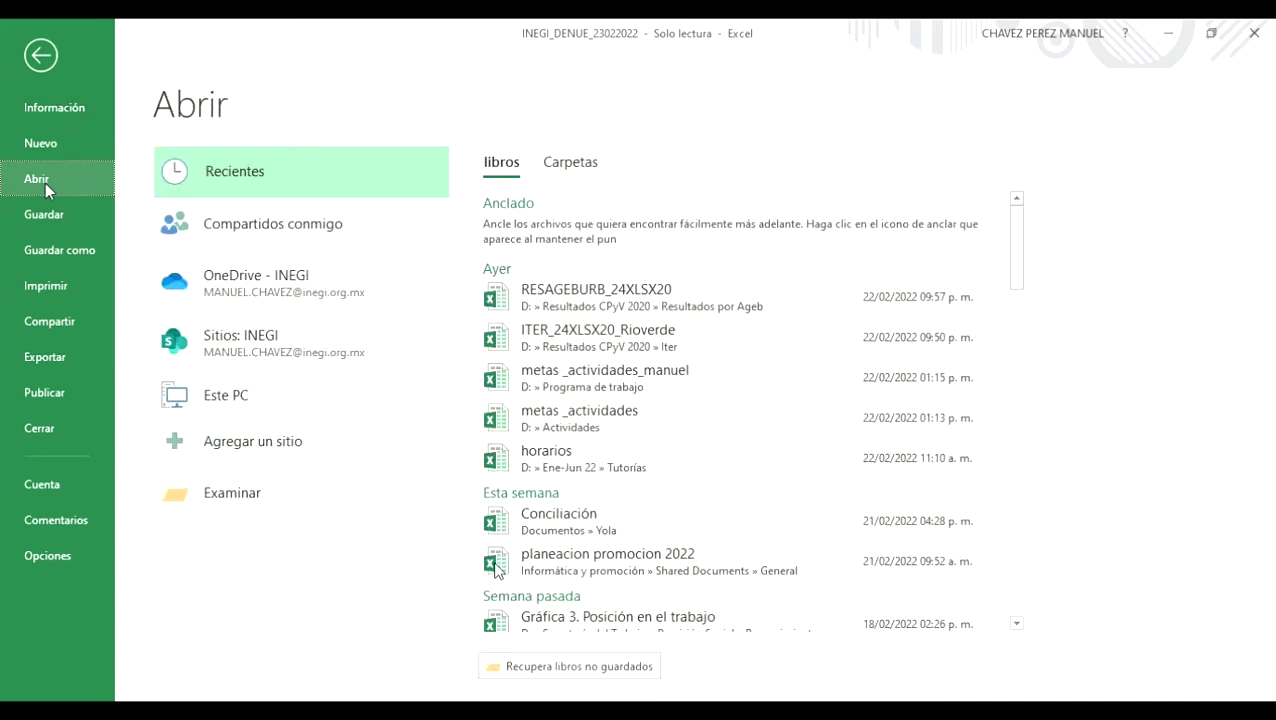
click(651, 294)
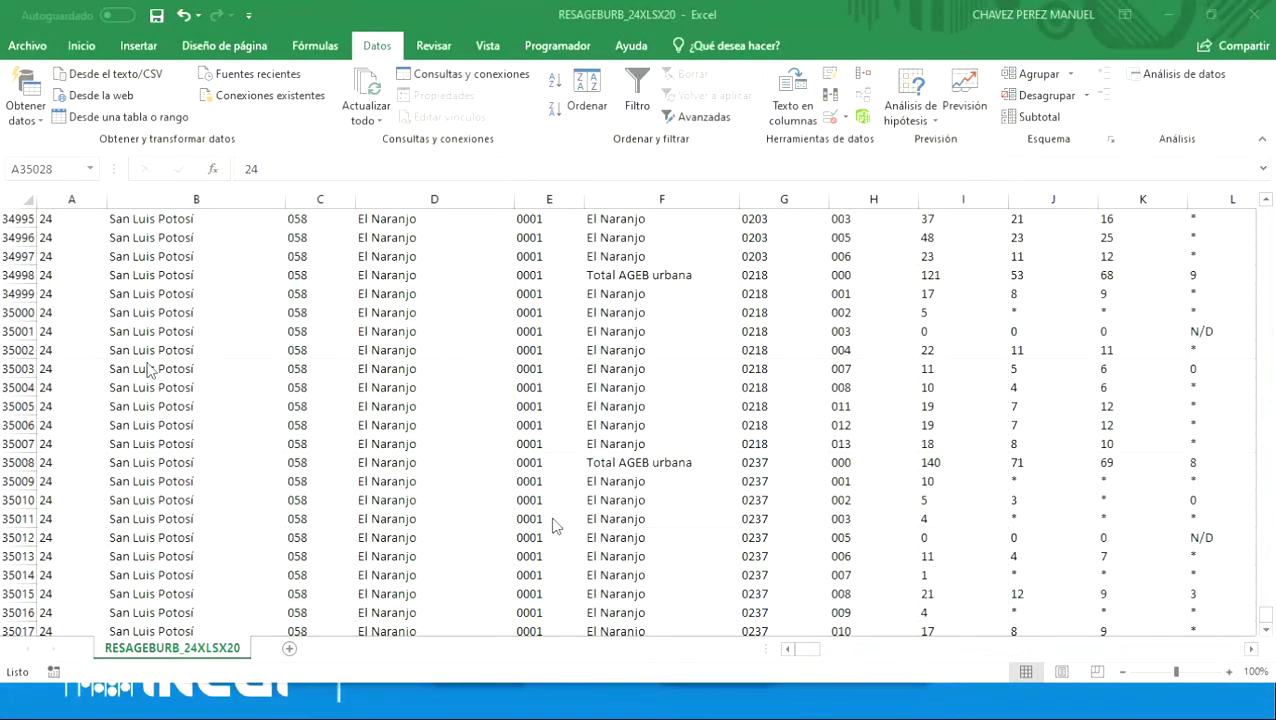
Step: Jump to the last data row of the sheet to check its extent, and return to cell A1
click(65, 362)
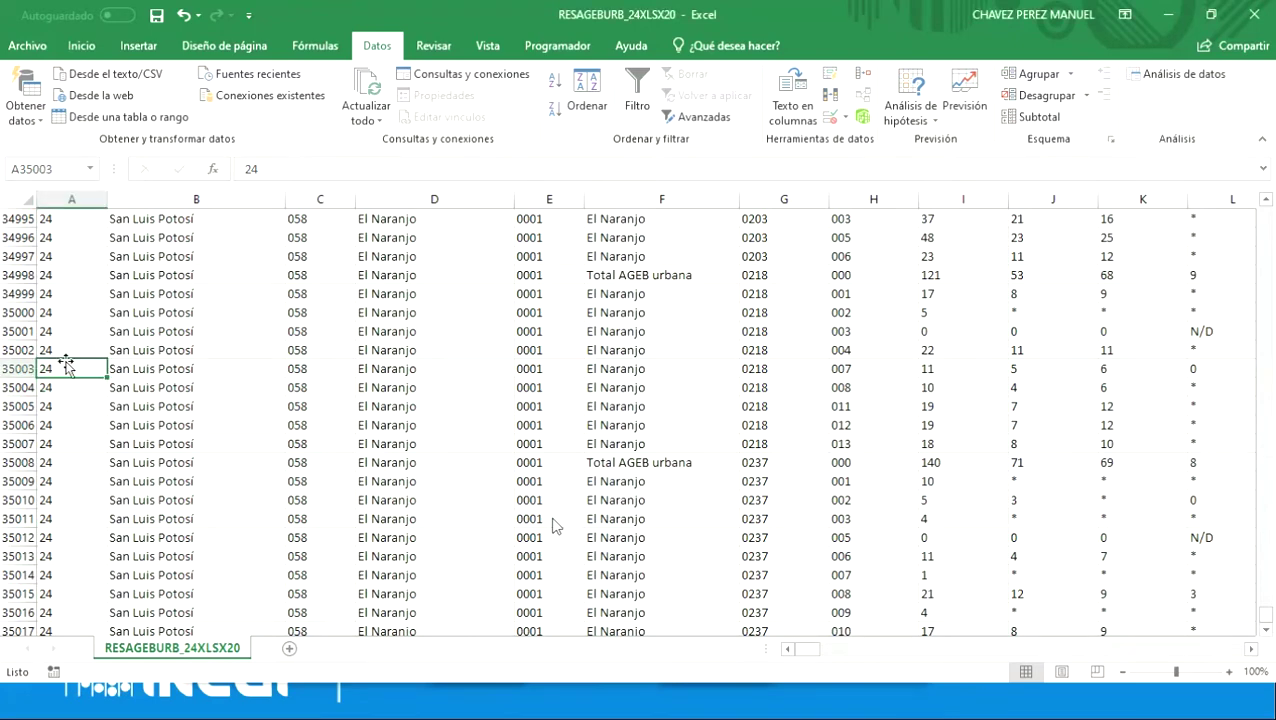
key(End)
key(Down)
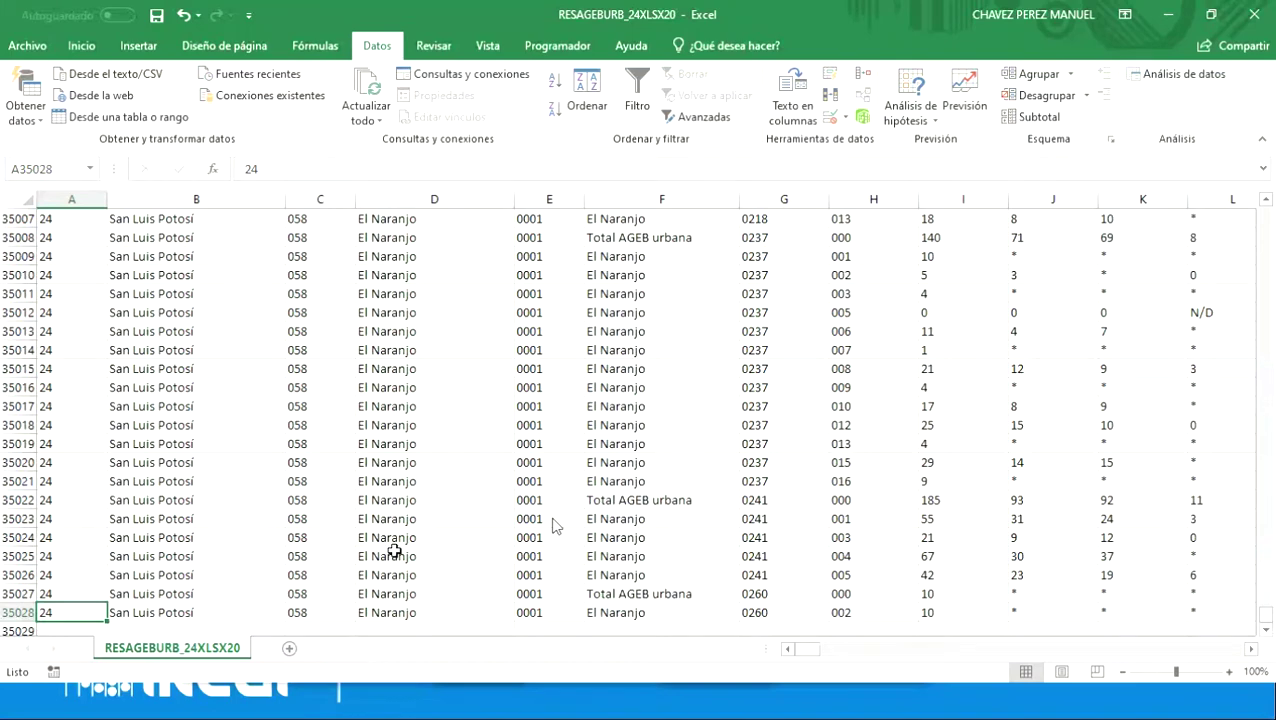
scroll(407, 547, down, 2)
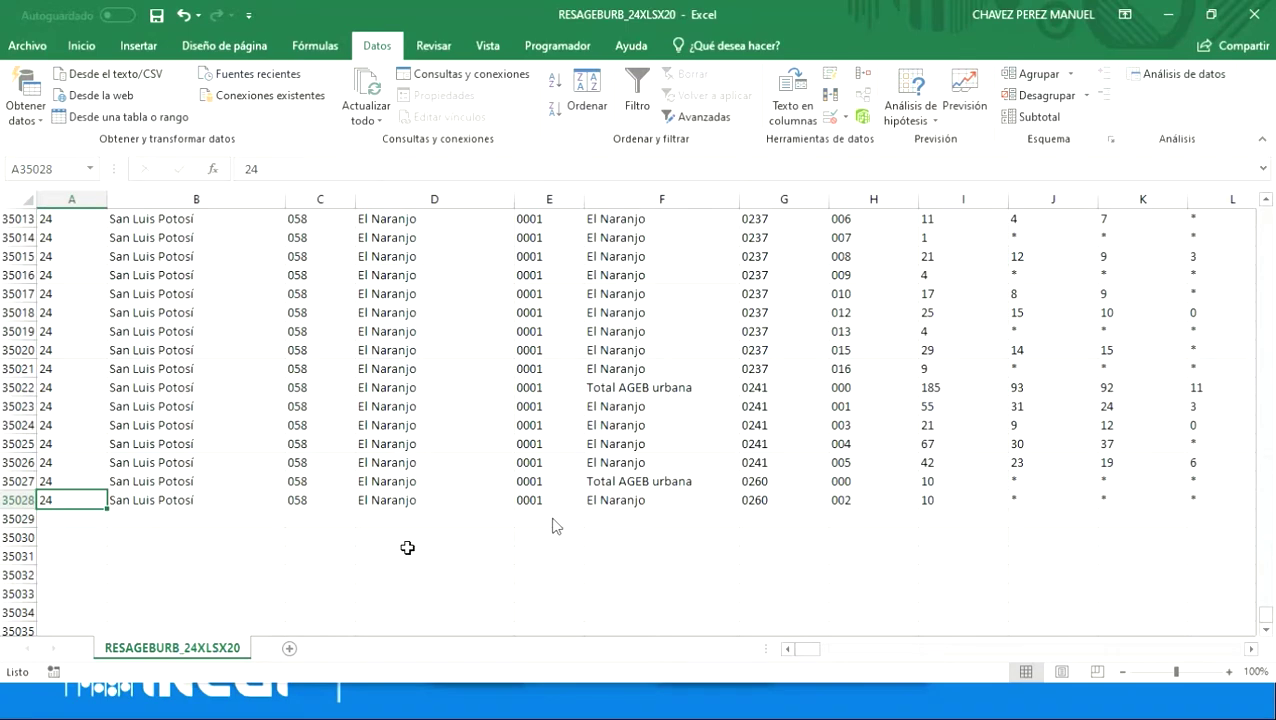
key(ctrl+Home)
scroll(450, 573, up, 1)
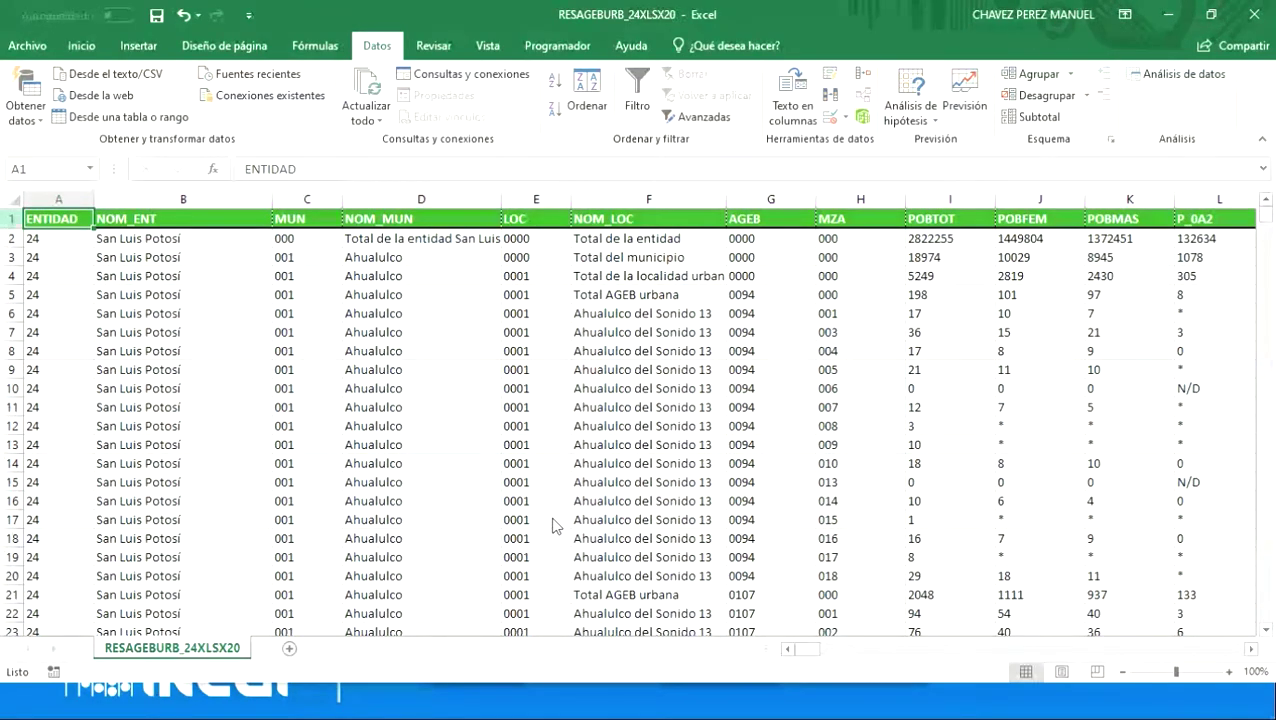
Step: Turn on filtering for the header row of the census data
click(639, 90)
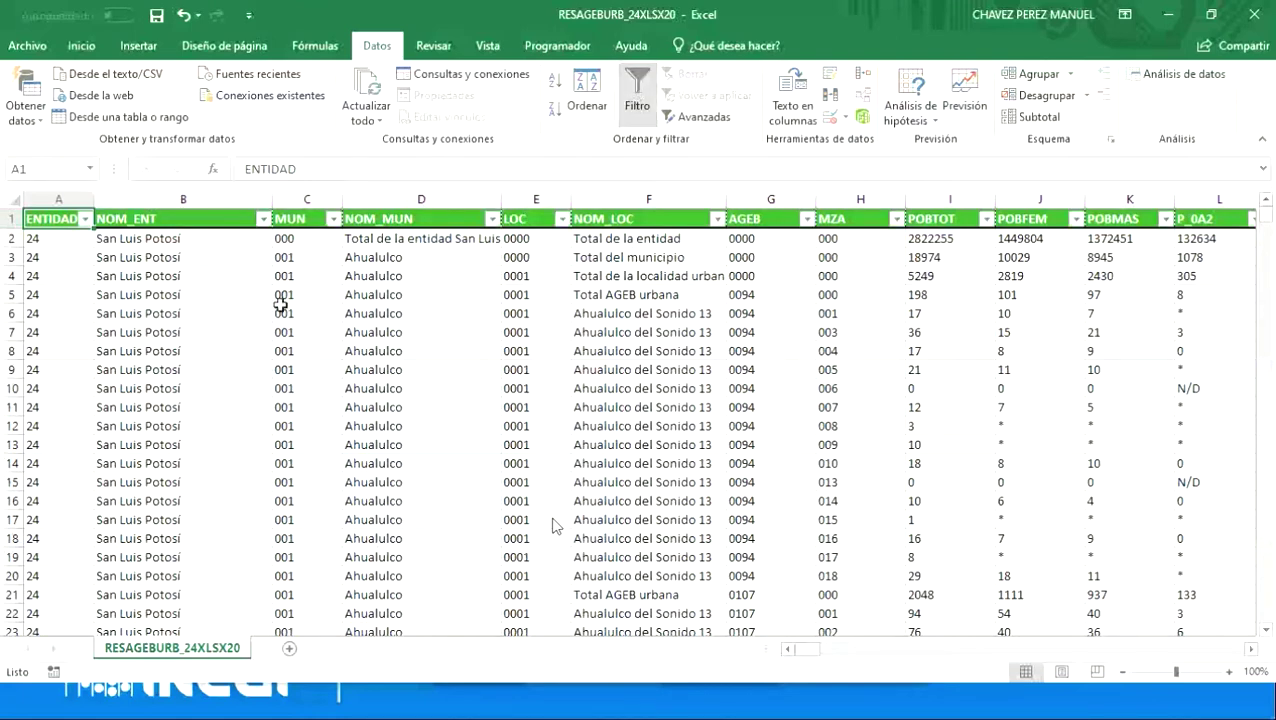
click(562, 219)
click(858, 534)
Step: Switch to Chrome, show the Mapa Digital de México viewer with the selected block's data, and maximize the window
key(alt+Tab)
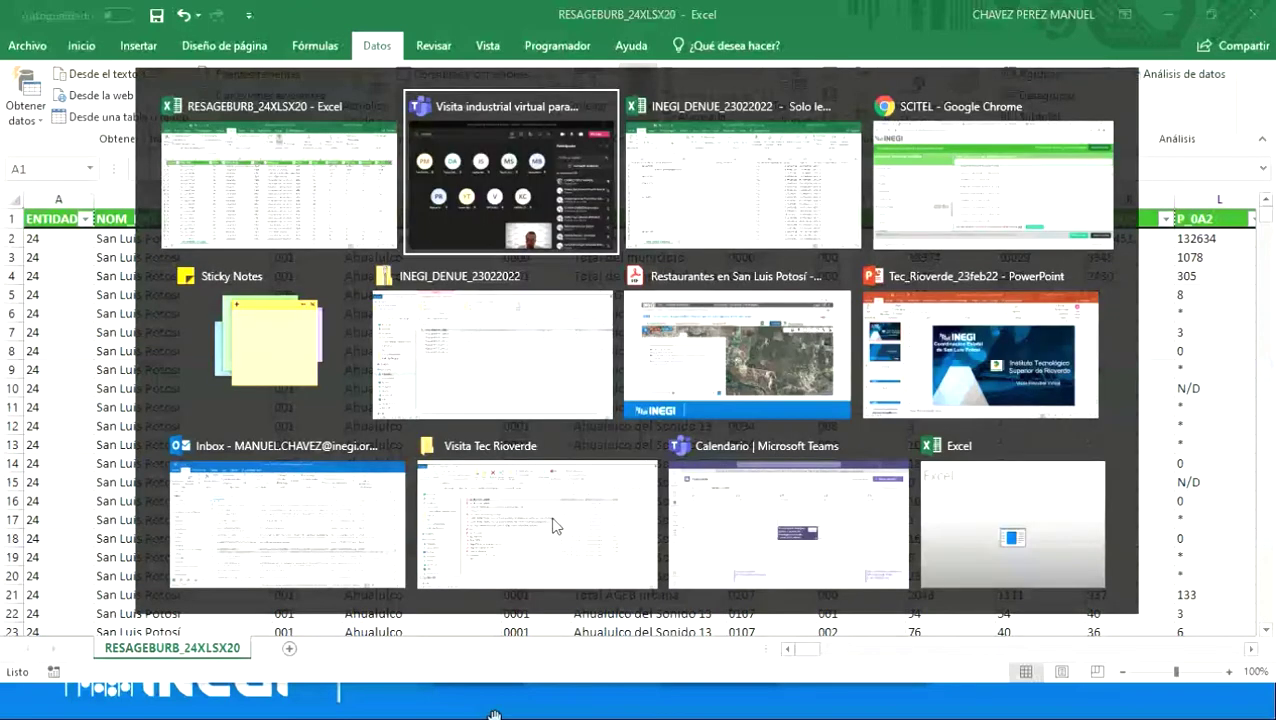
key(alt+Tab)
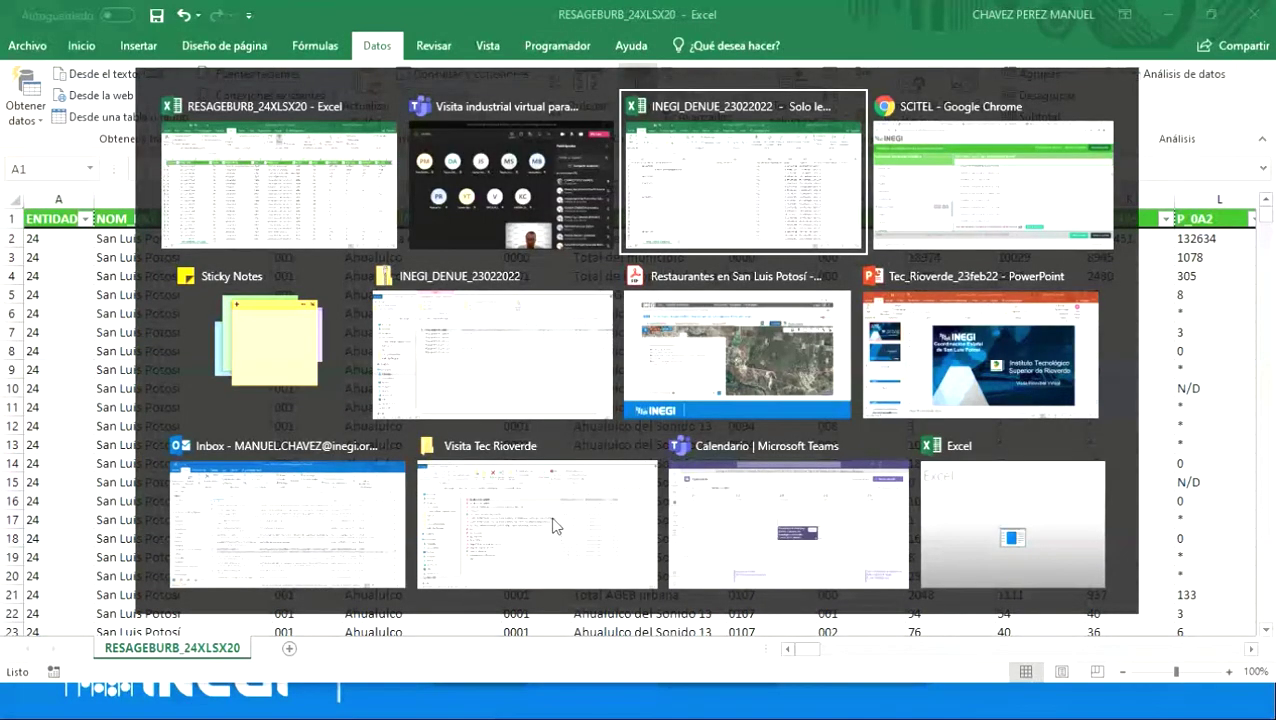
key(alt+Tab)
key(alt+Tab)
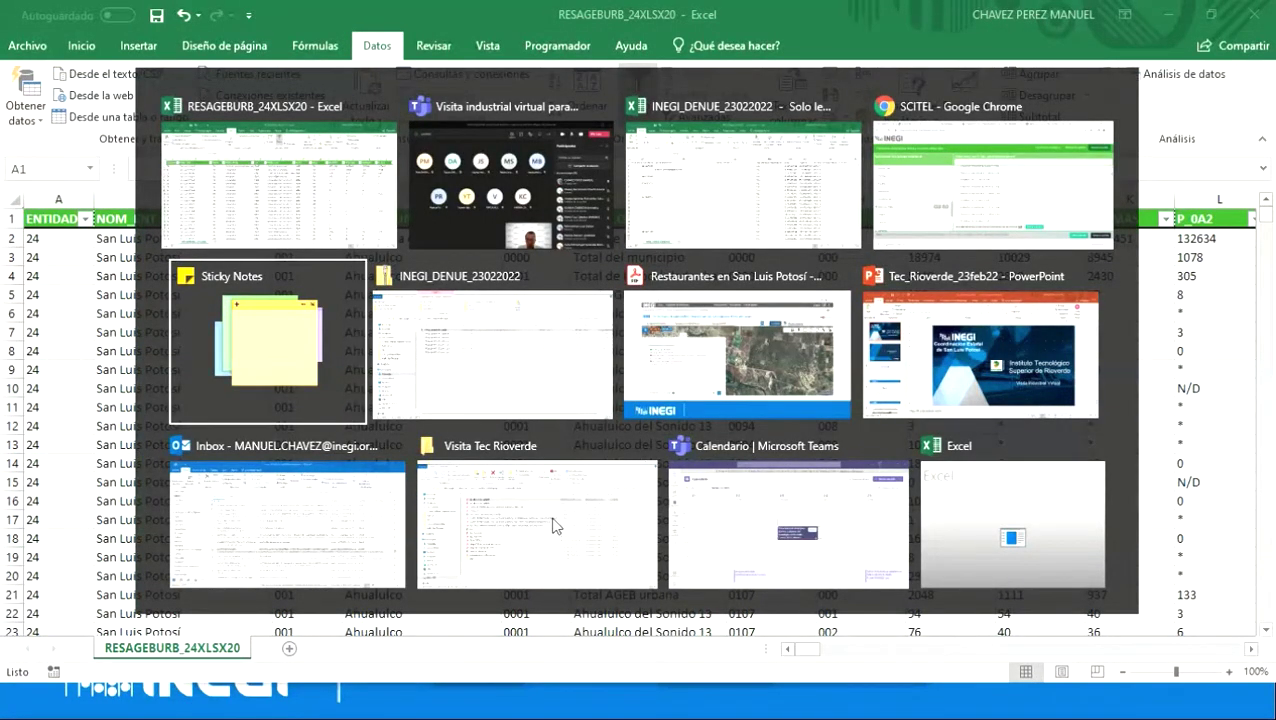
key(alt+Tab)
key(alt+Tab)
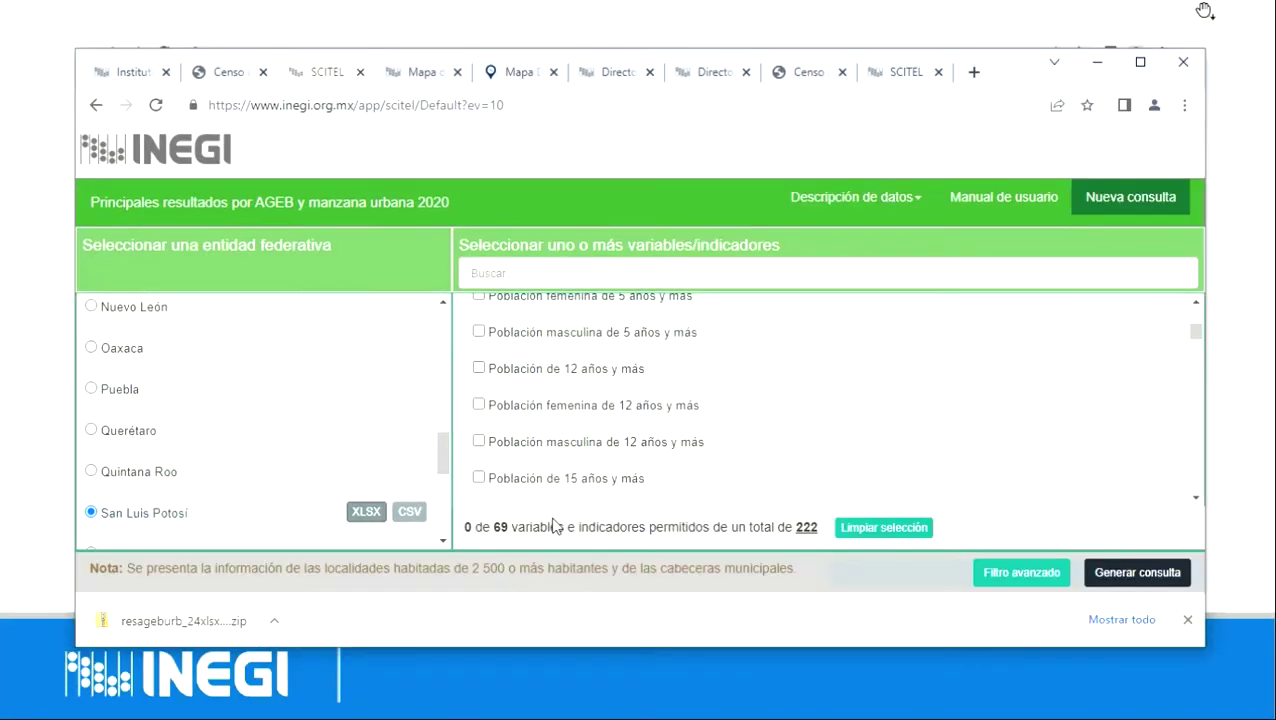
click(425, 80)
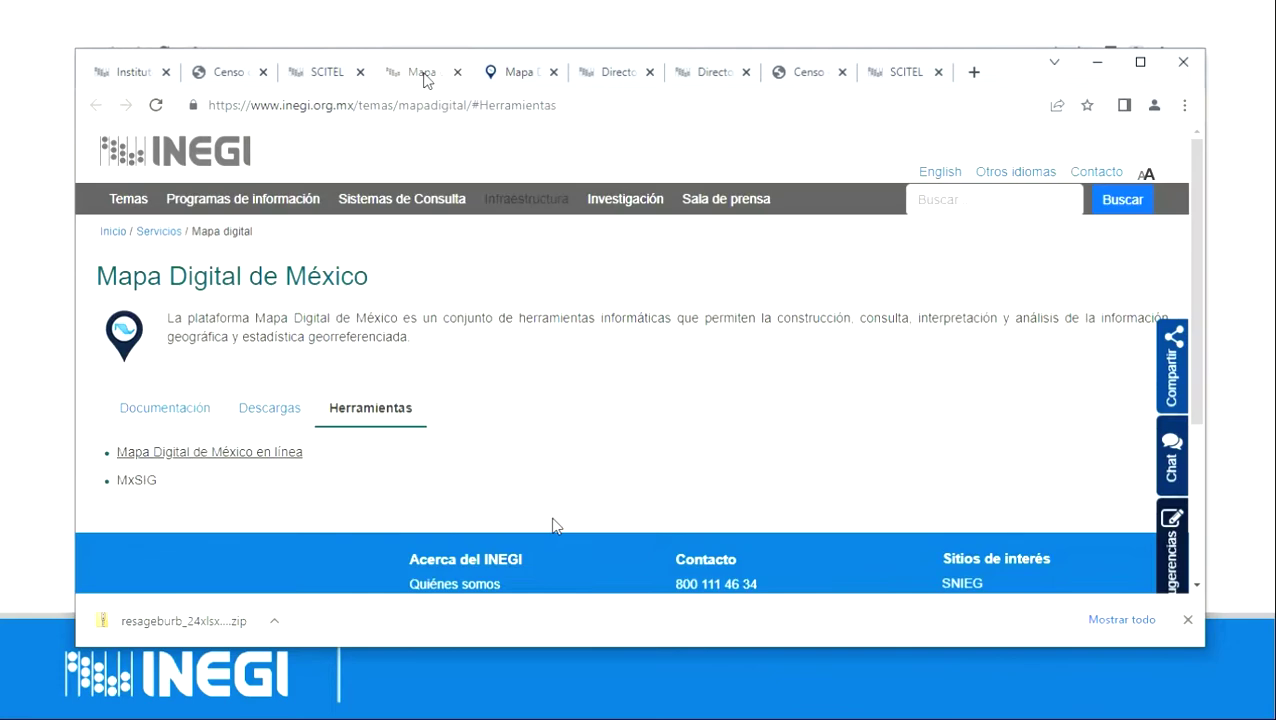
click(504, 80)
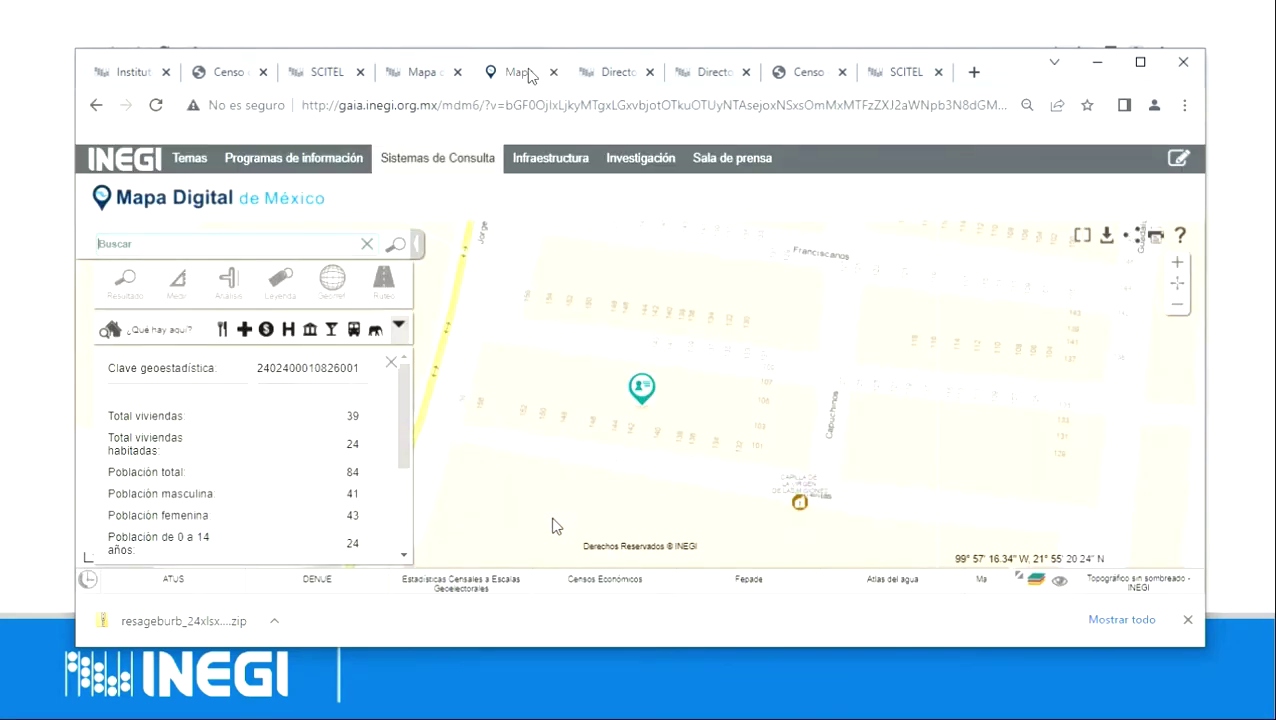
click(1142, 65)
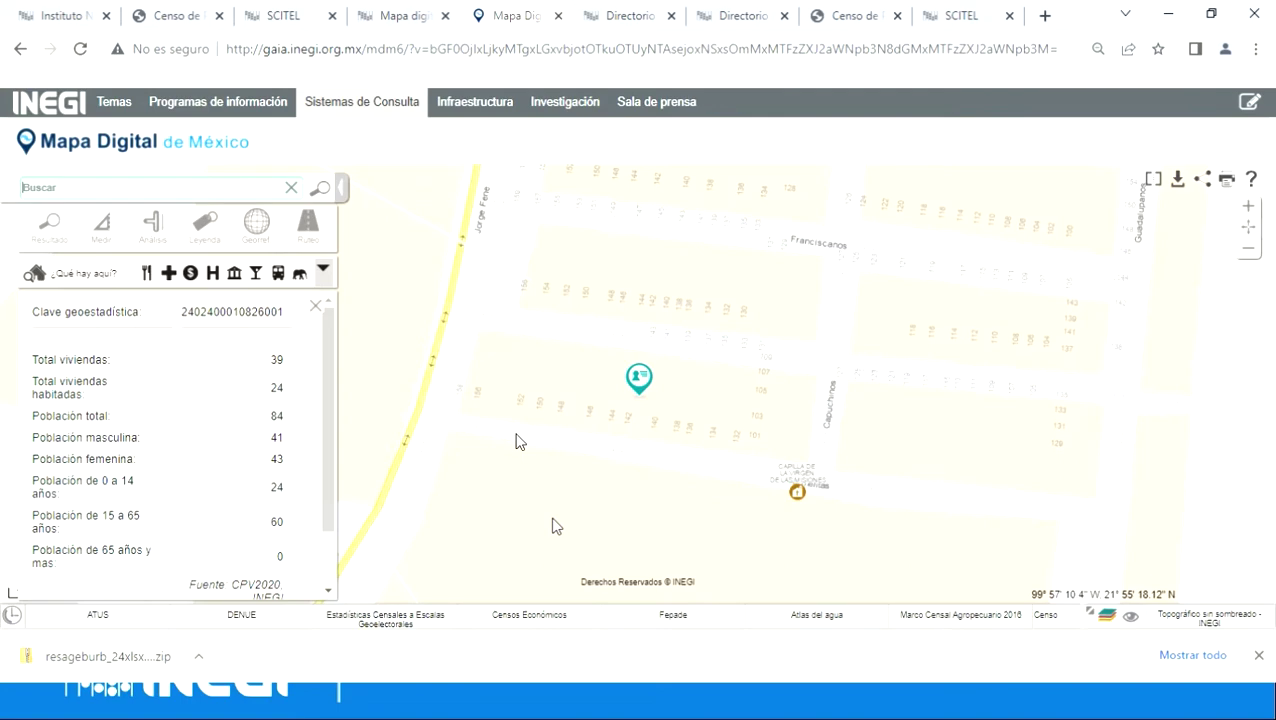
Step: Switch back to the RESAGEBURB_24XLSX20 workbook in Excel and filter the MUN column to 024 only
key(alt+Tab)
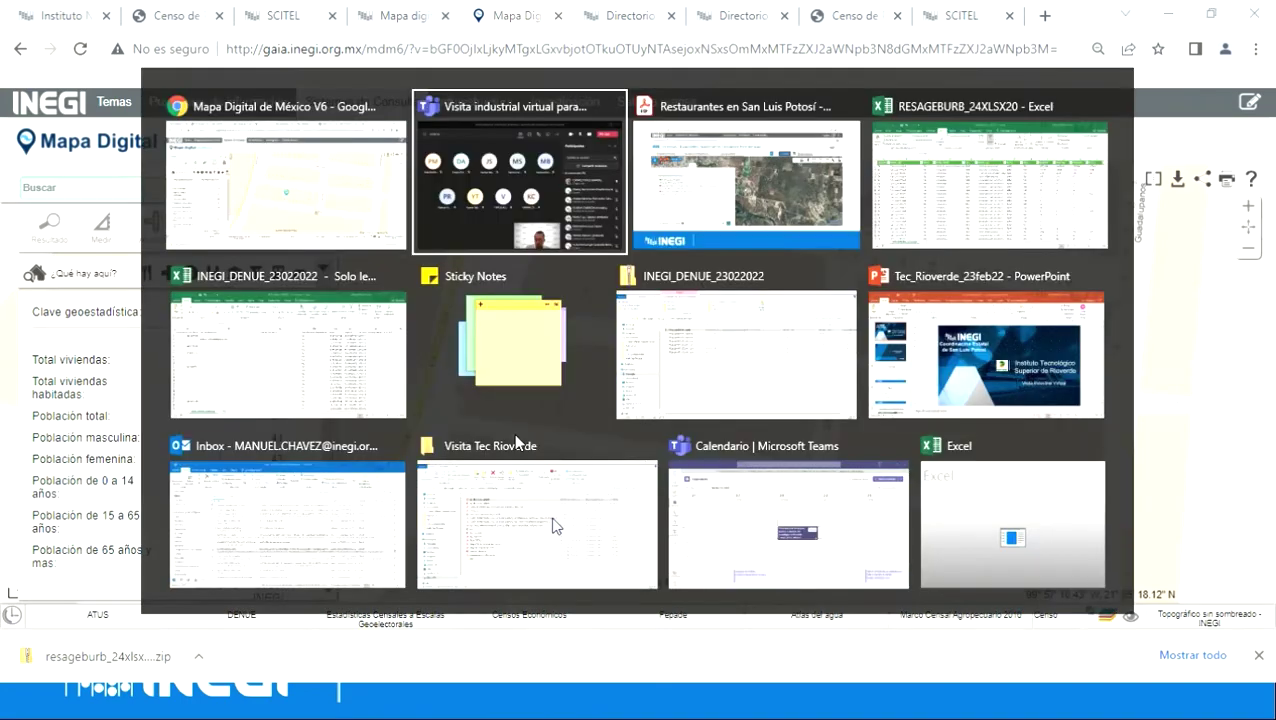
key(alt+Tab)
key(alt+Tab)
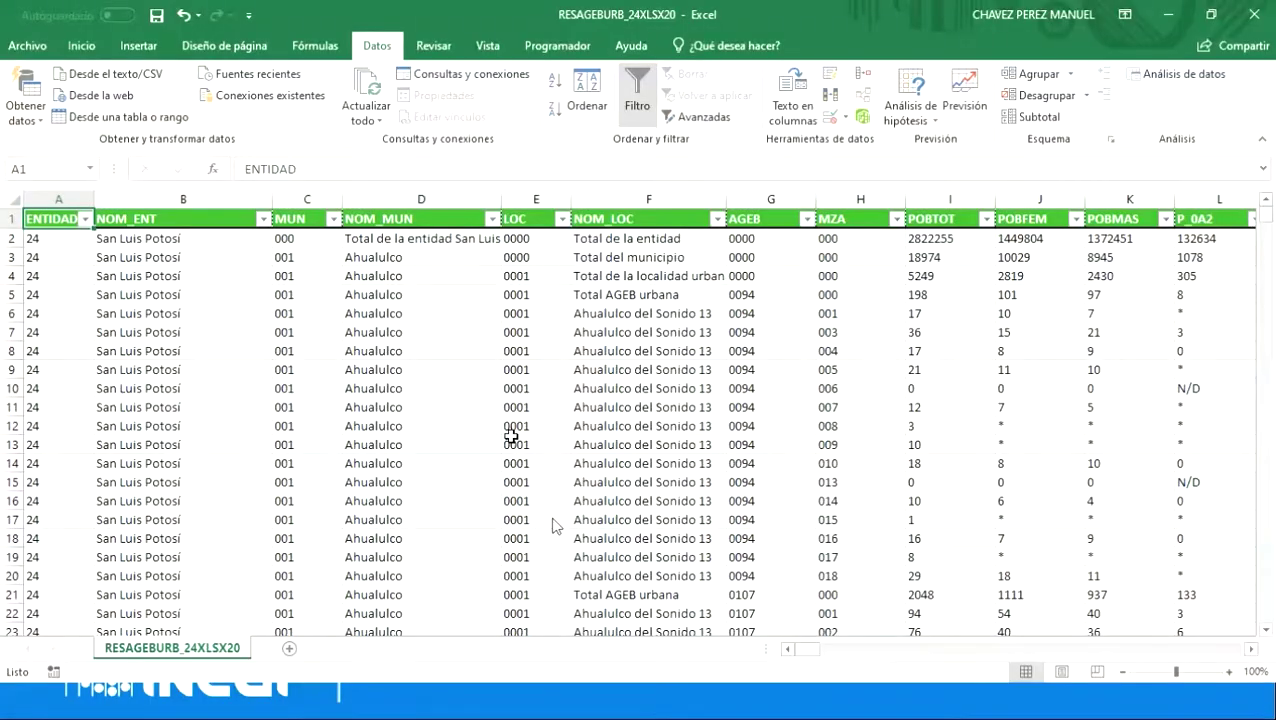
click(333, 219)
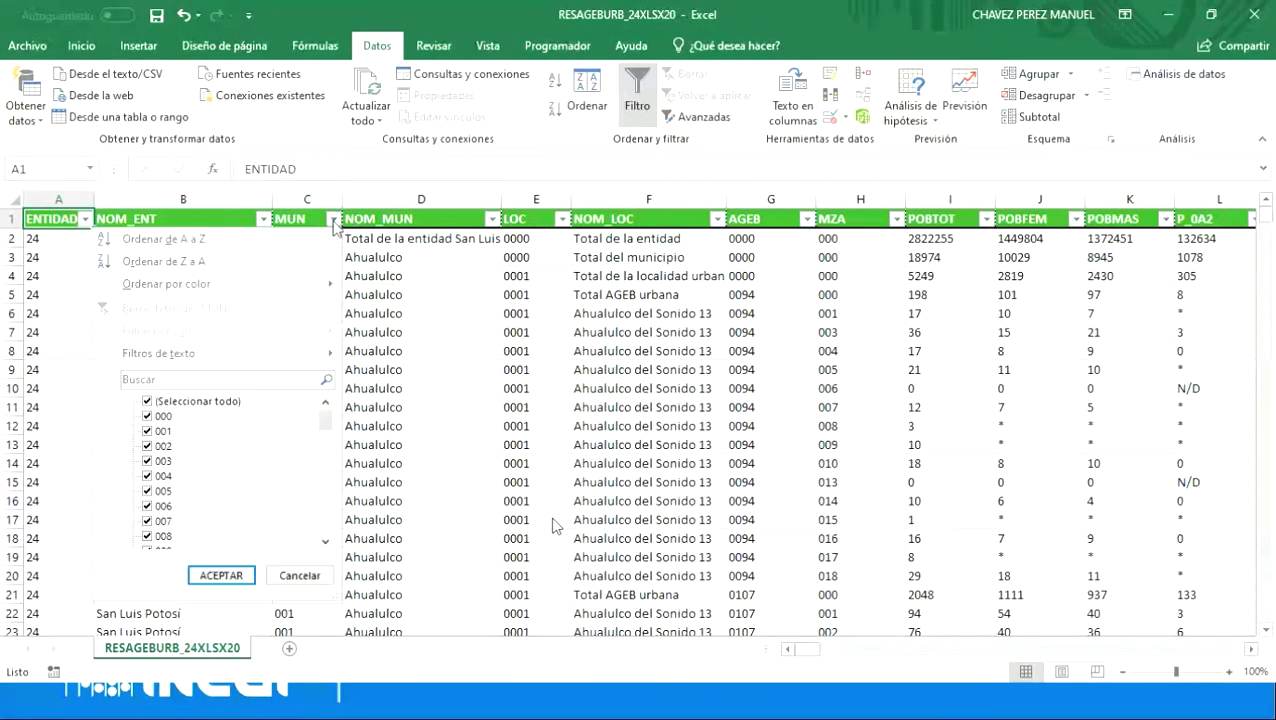
click(147, 401)
scroll(197, 483, down, 6)
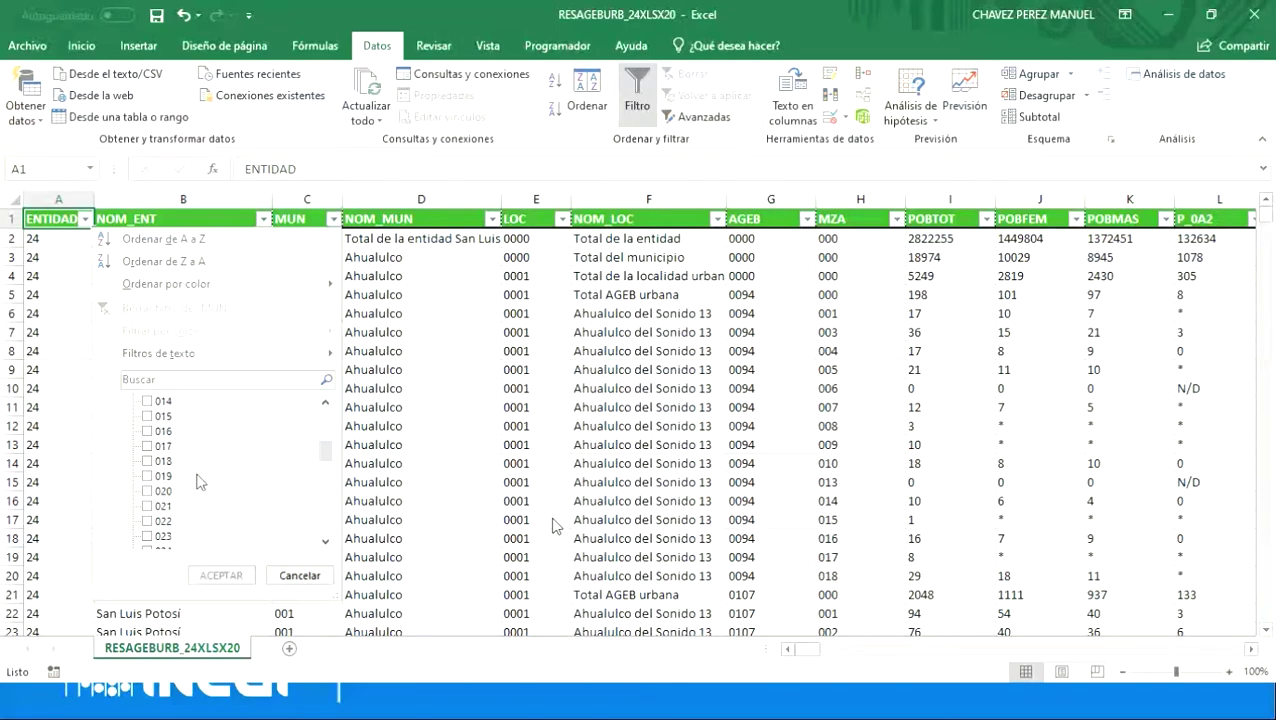
click(148, 507)
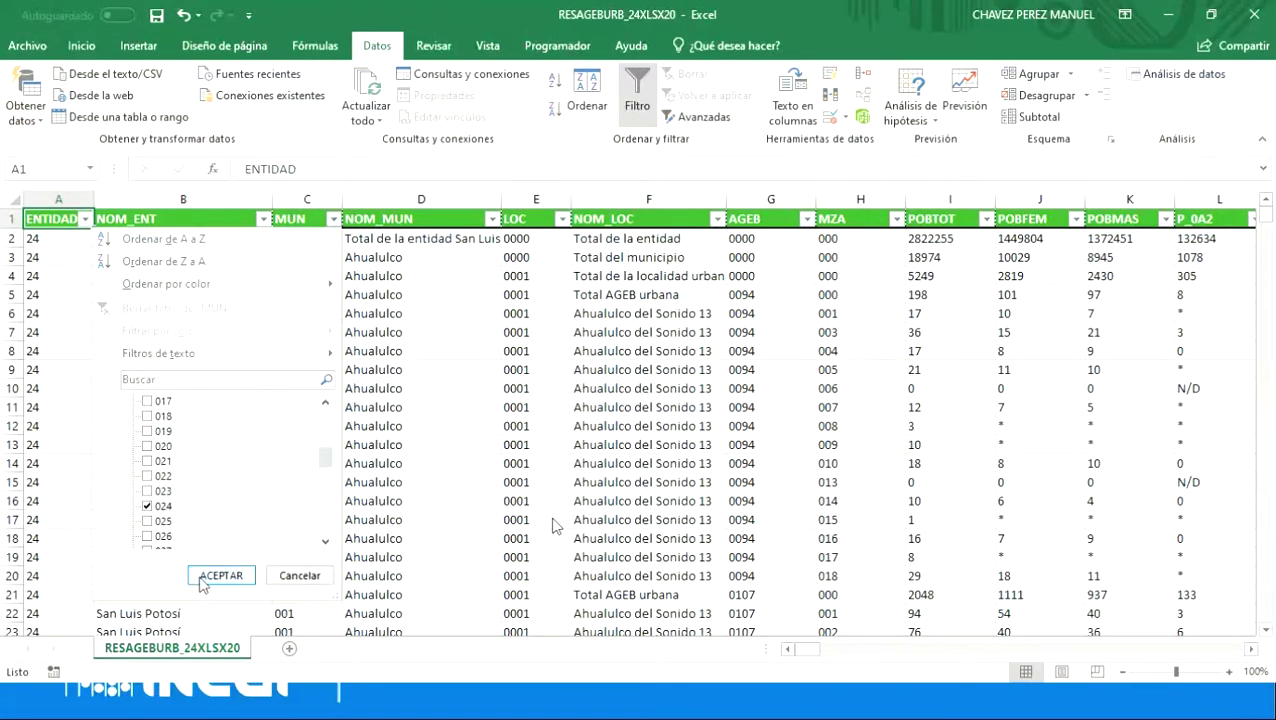
click(205, 580)
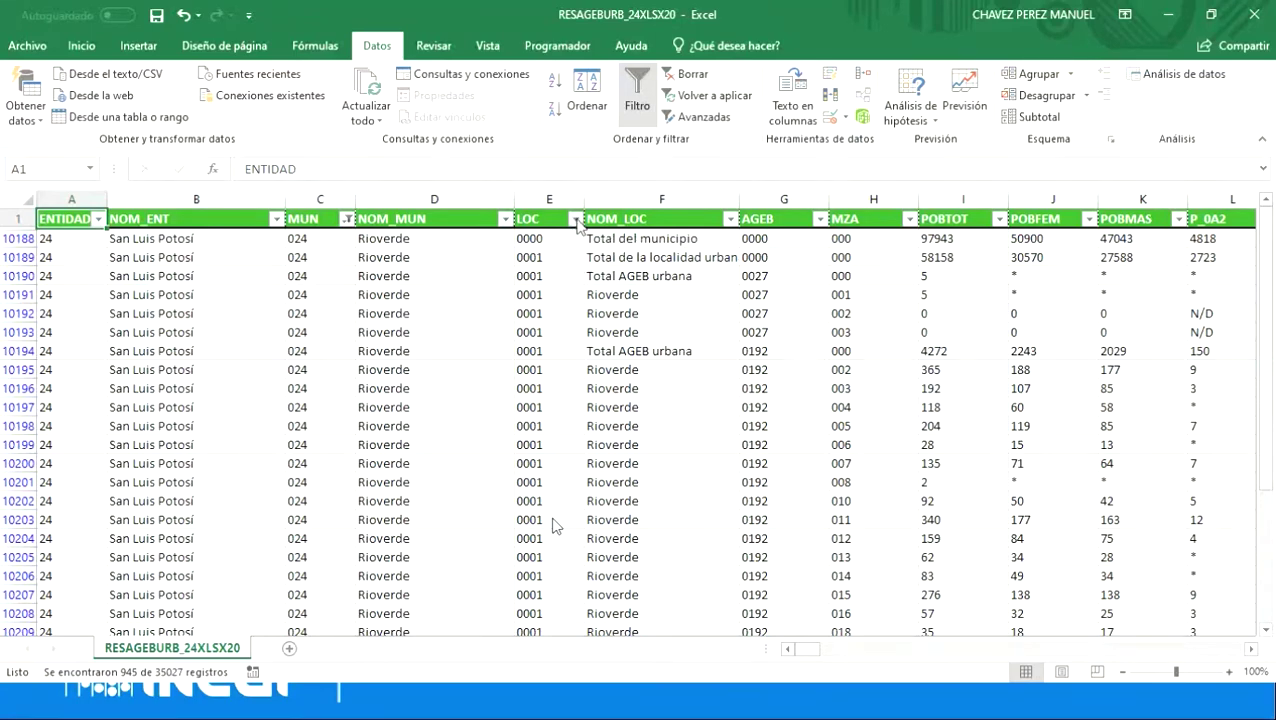
Step: Filter the LOC column to 0001 by excluding the 0000 rows
click(576, 220)
click(389, 416)
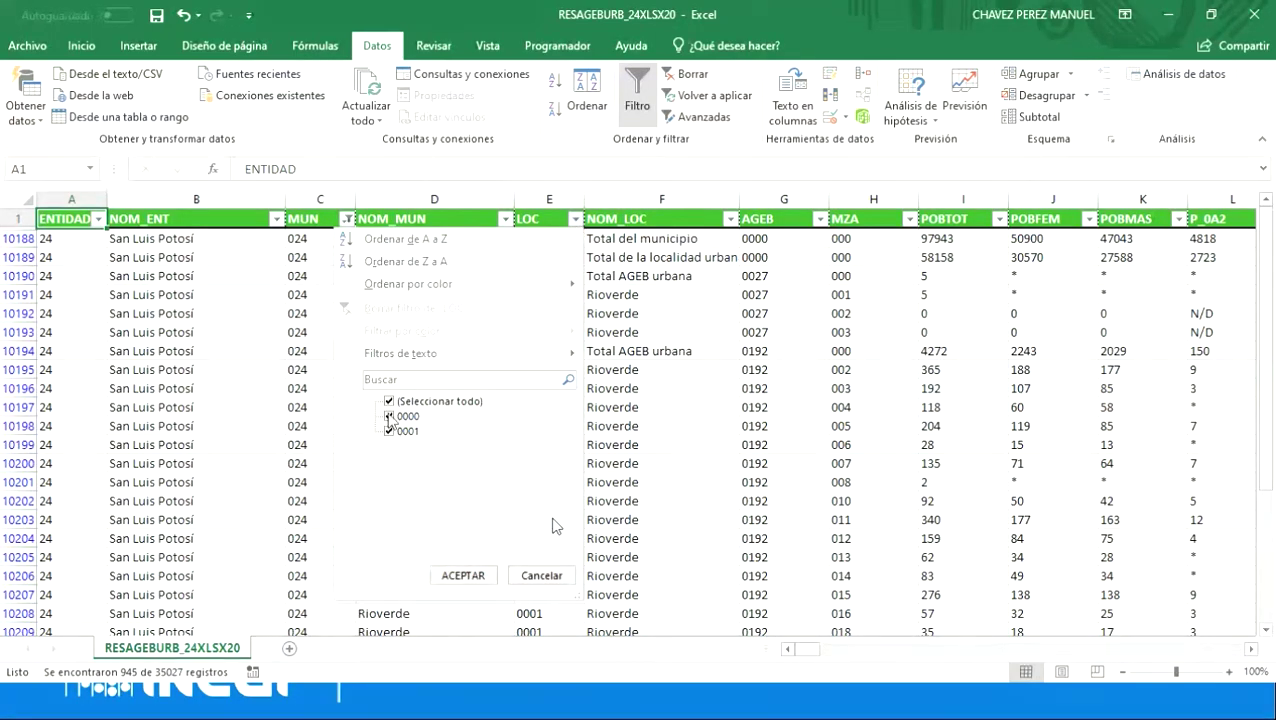
click(452, 575)
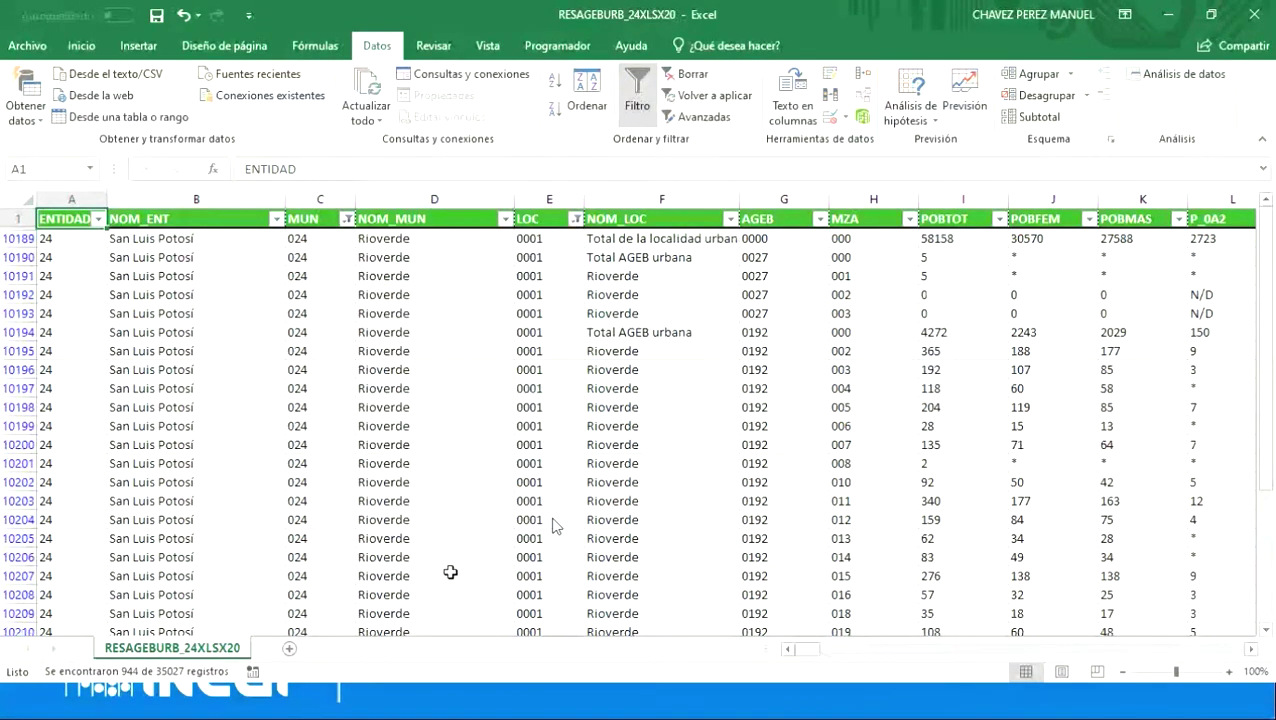
Step: Check the block's geostatistical key on the Mapa Digital page in Chrome, and filter the workbook's AGEB column to 0826 in Excel
key(alt+Tab)
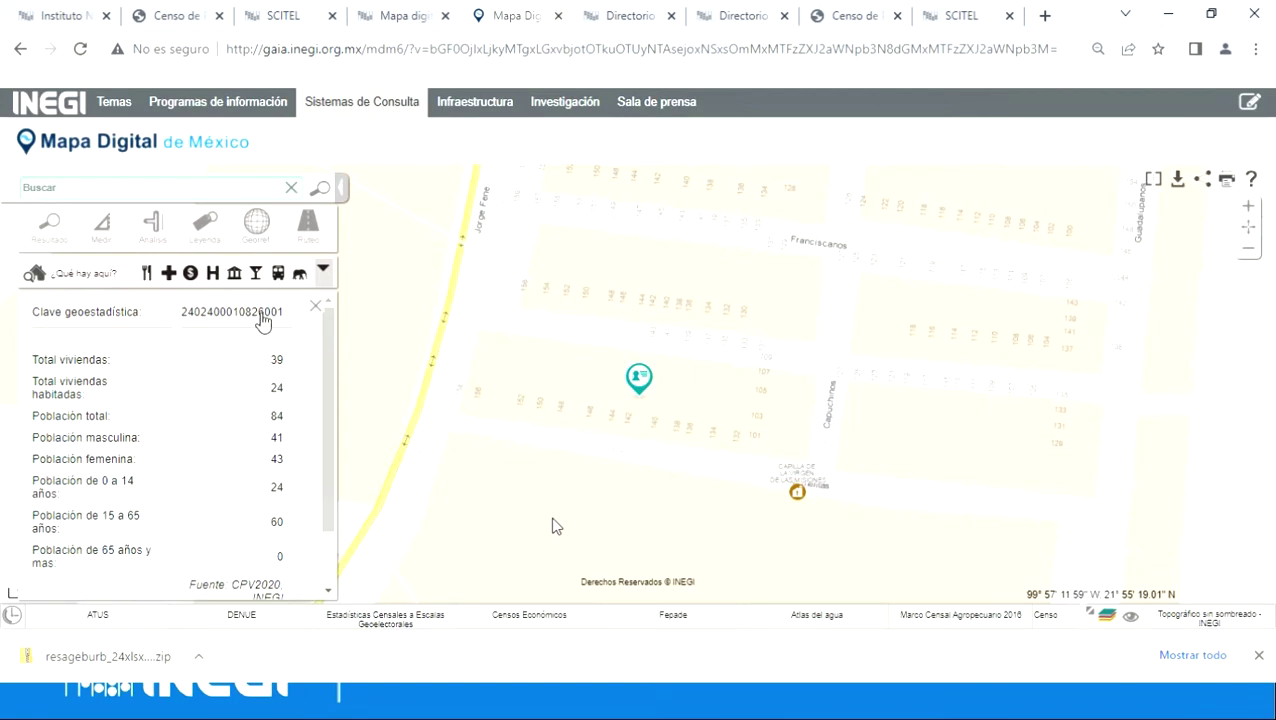
key(alt+Tab)
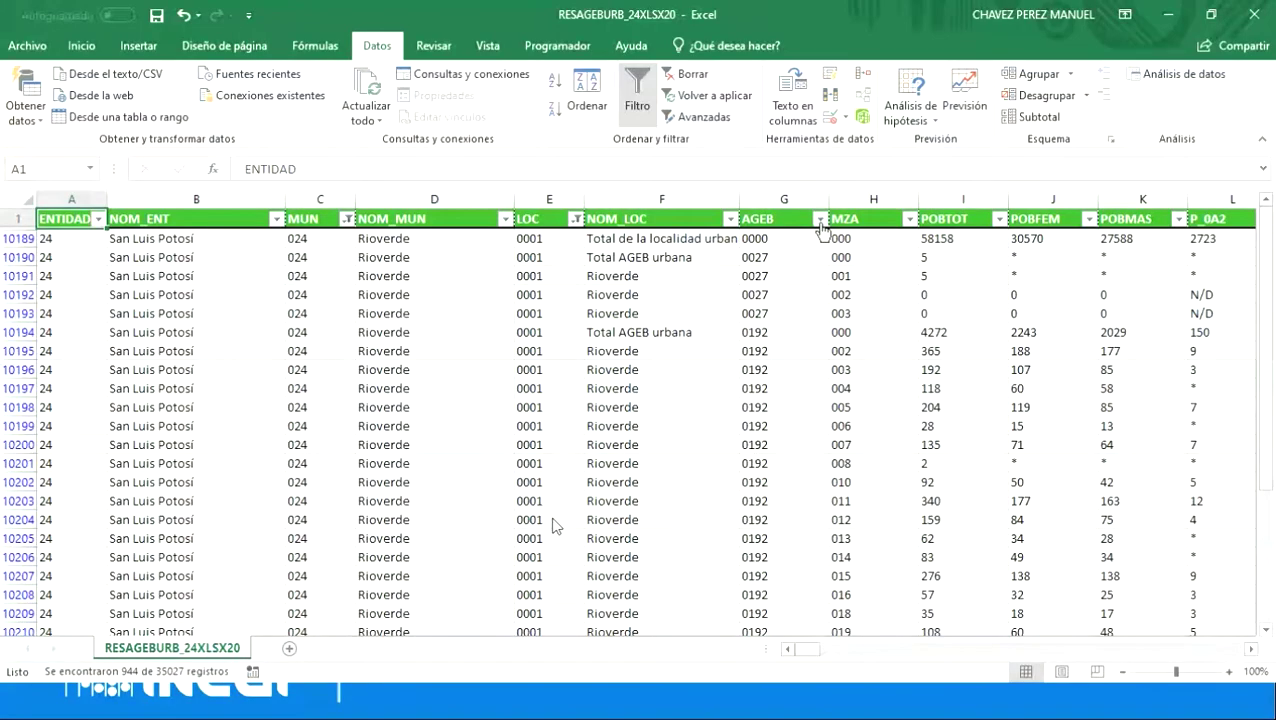
click(820, 219)
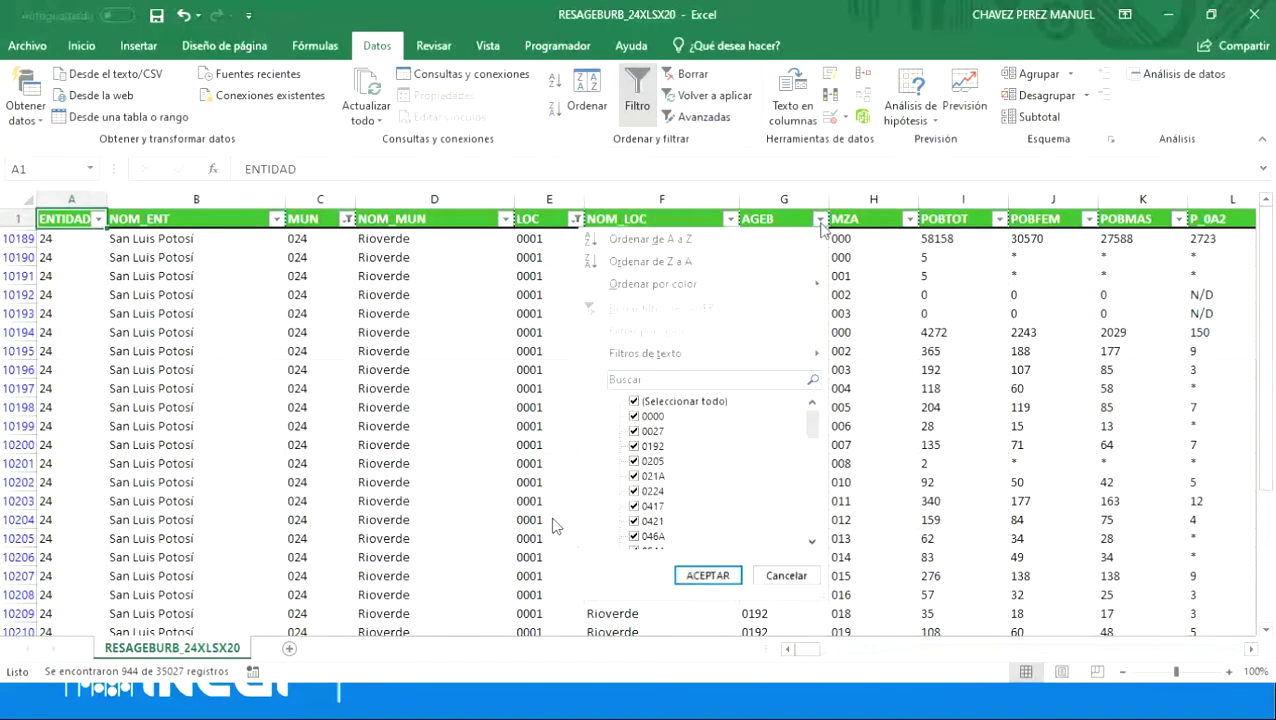
click(634, 401)
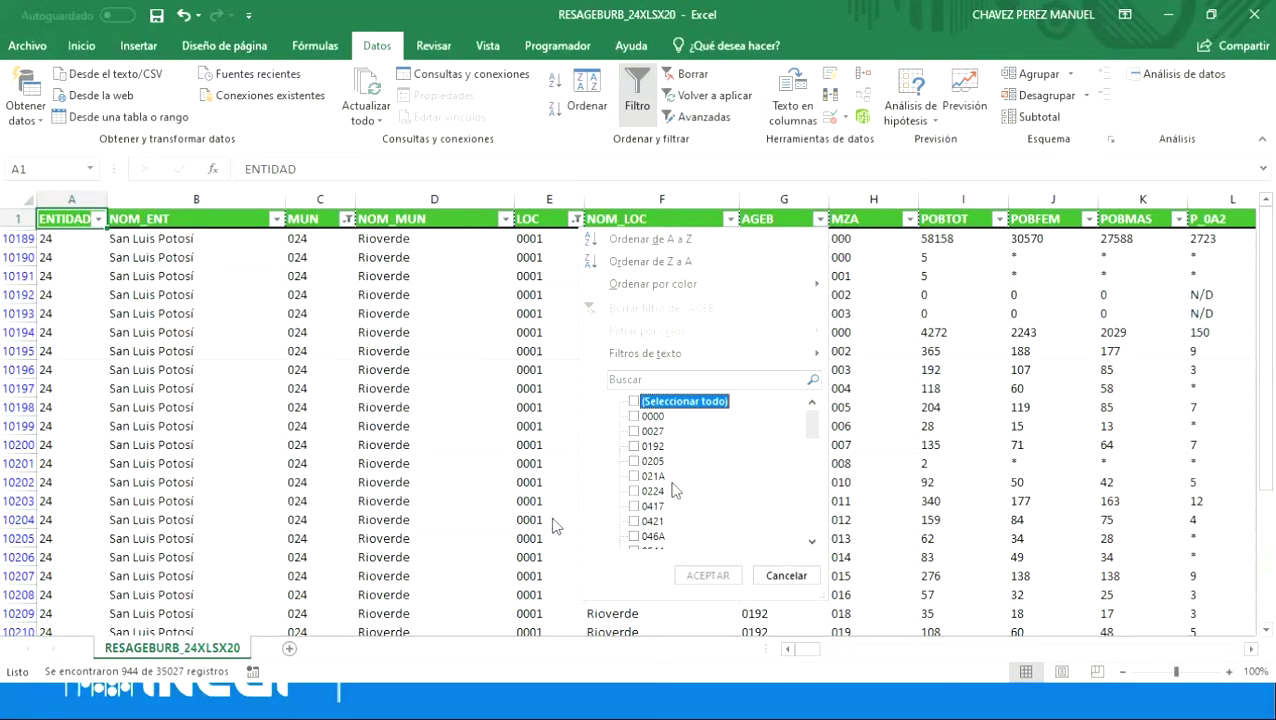
scroll(673, 490, down, 10)
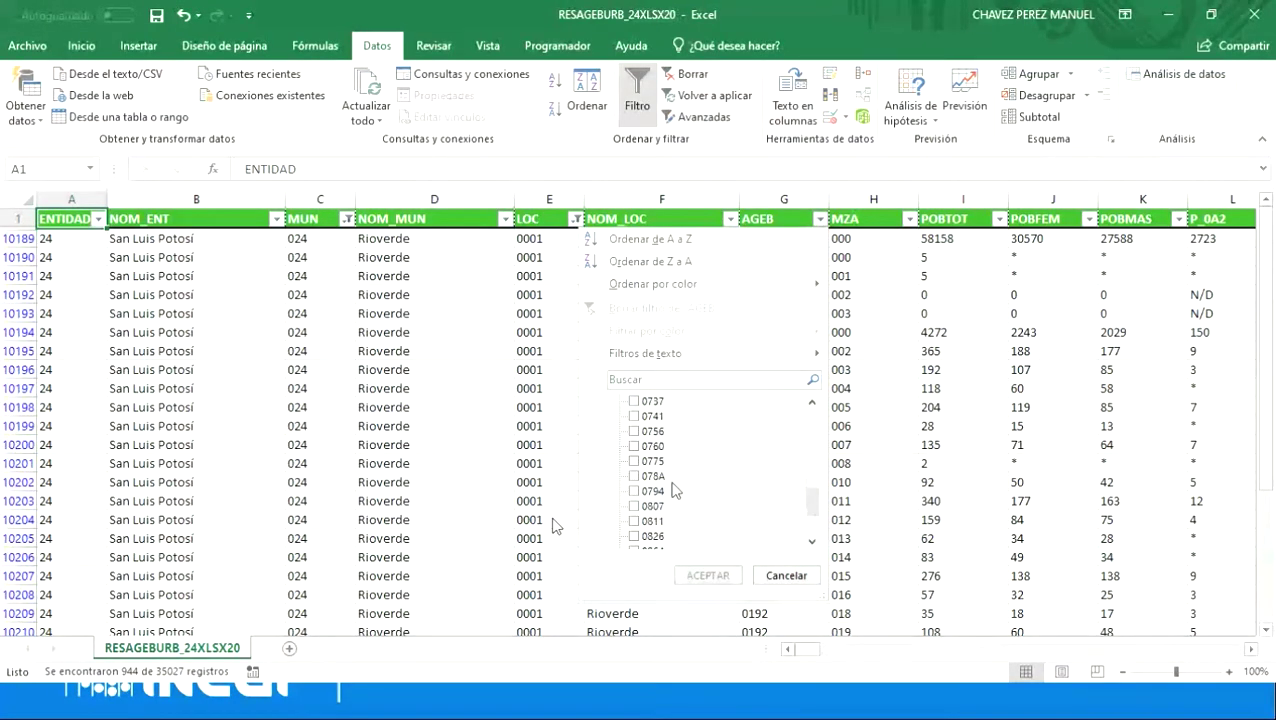
click(635, 446)
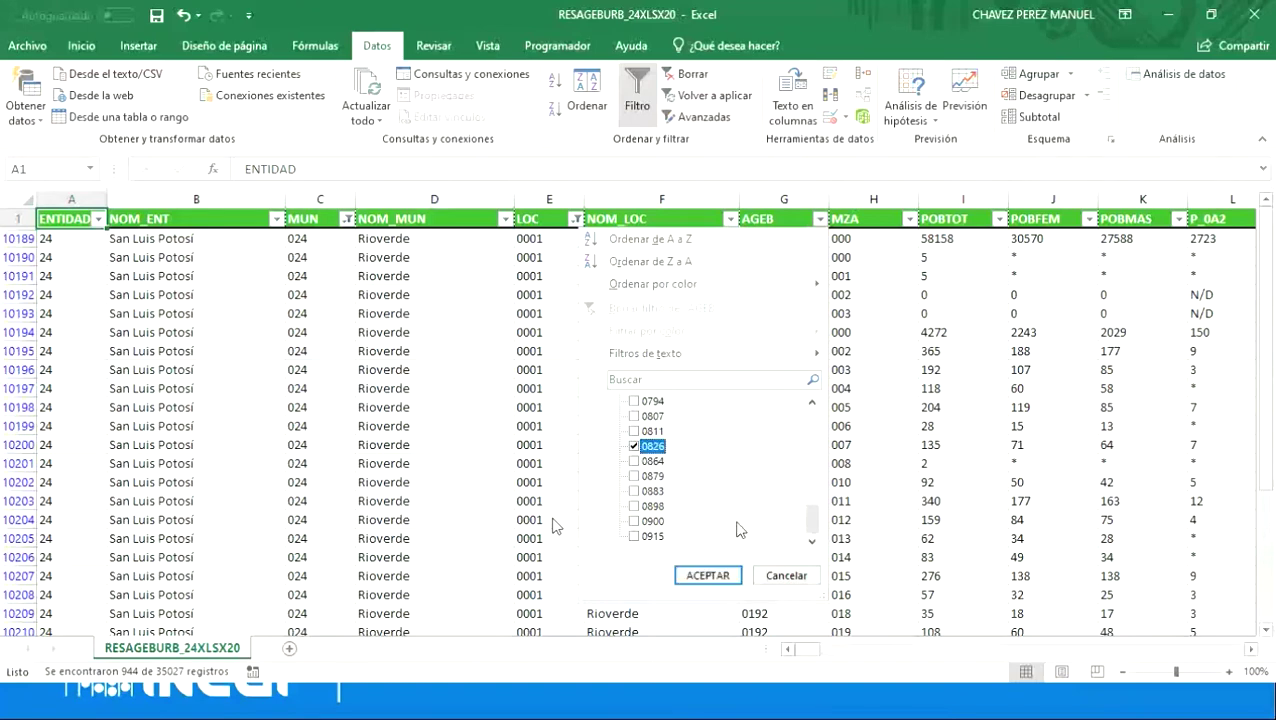
click(724, 574)
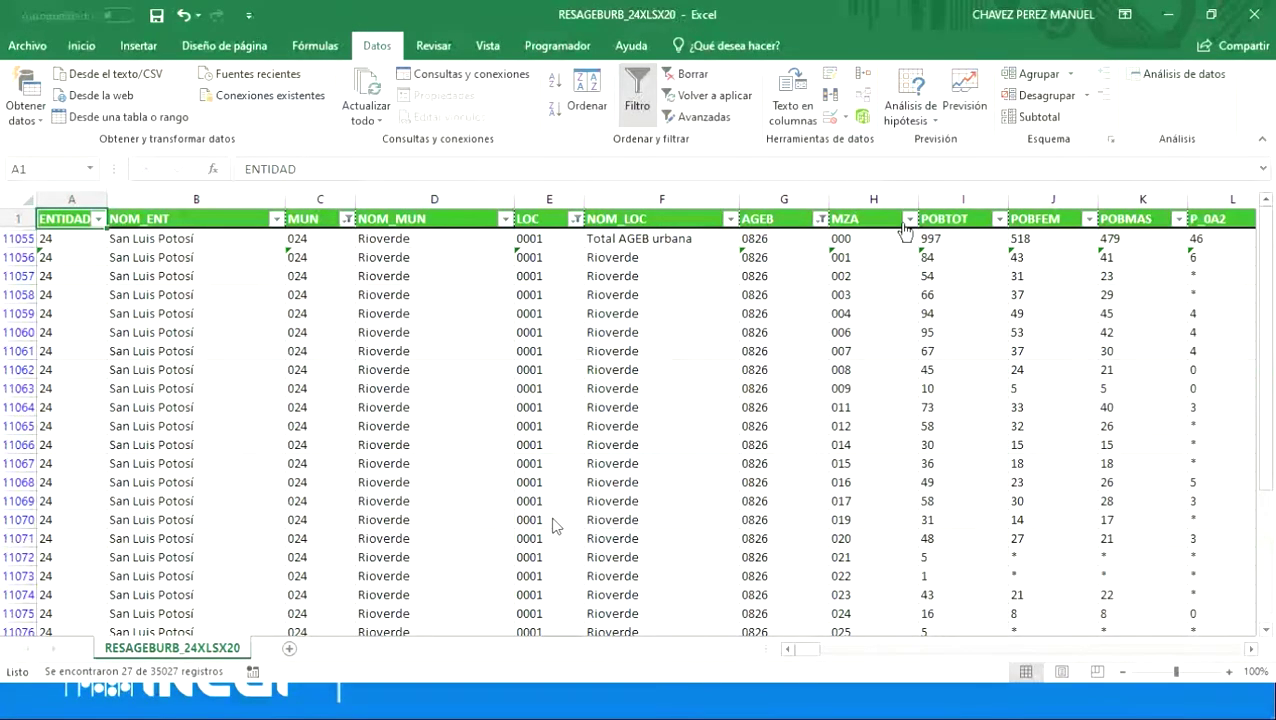
Step: Filter the MZA column to block 001 only
click(909, 219)
click(724, 401)
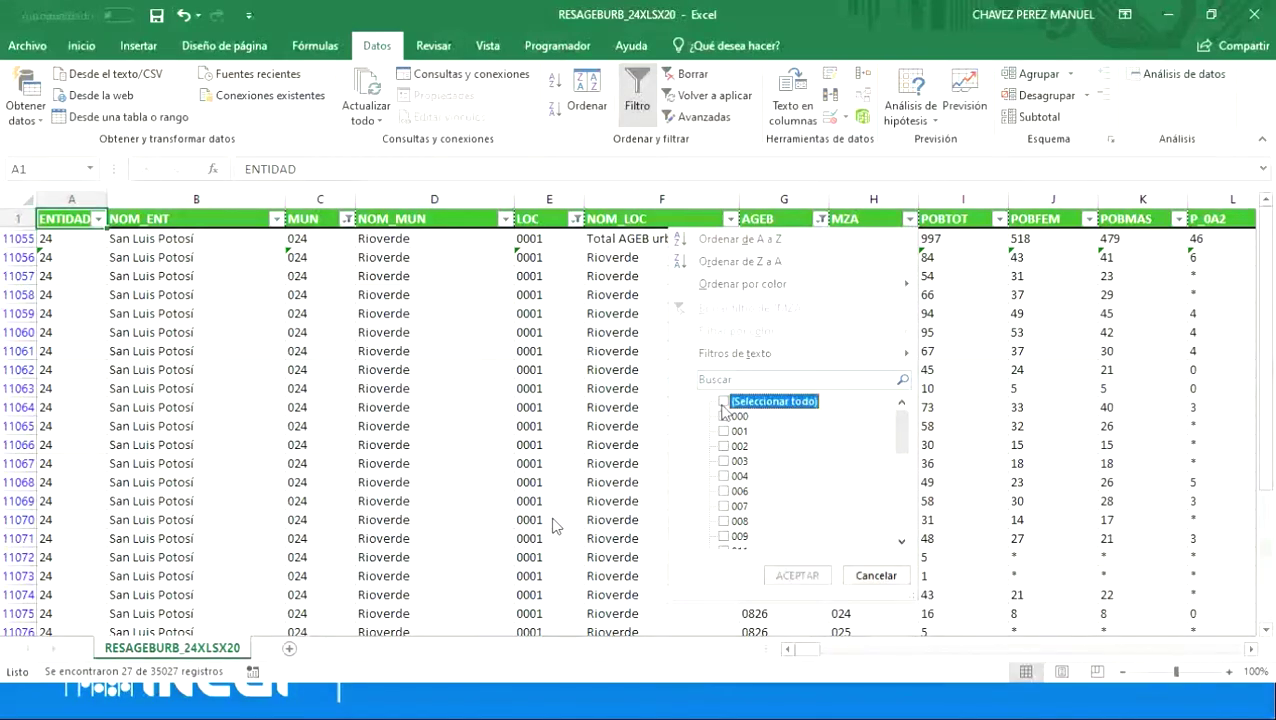
click(724, 431)
click(790, 575)
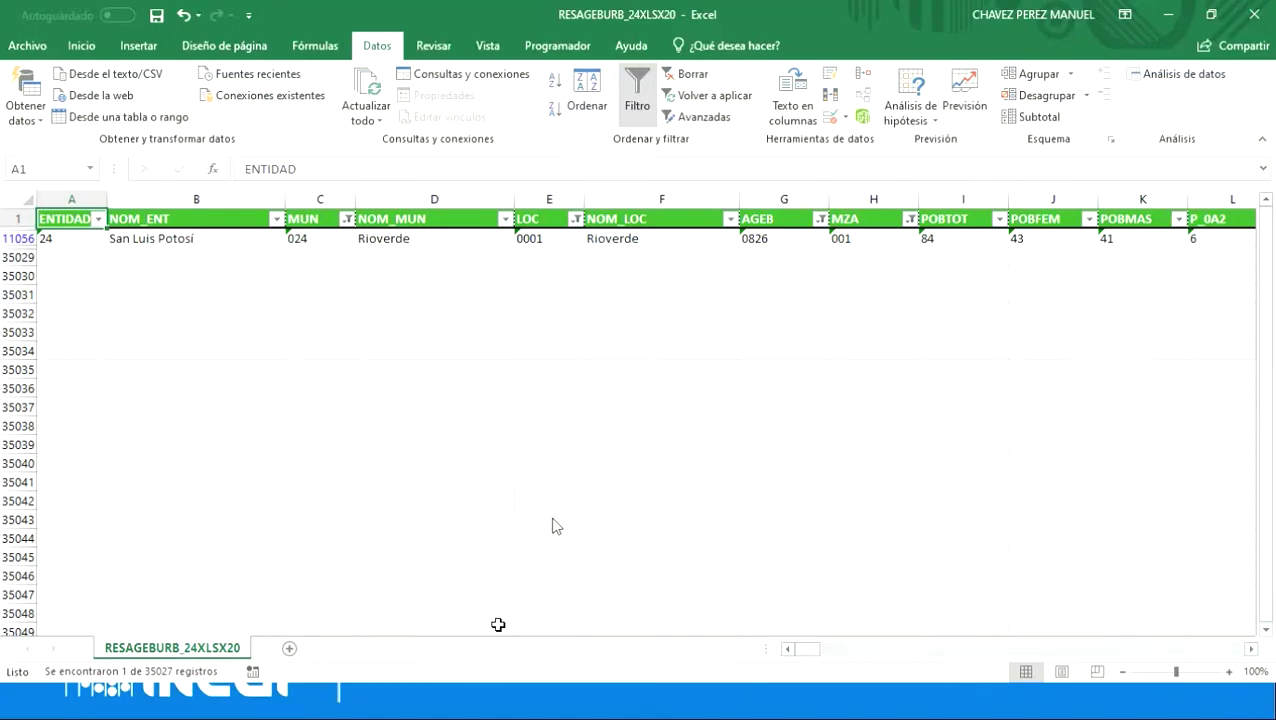
Step: Compare the block's population figures on the Mapa Digital page in Chrome with the filtered row in the Excel workbook
key(alt+Tab)
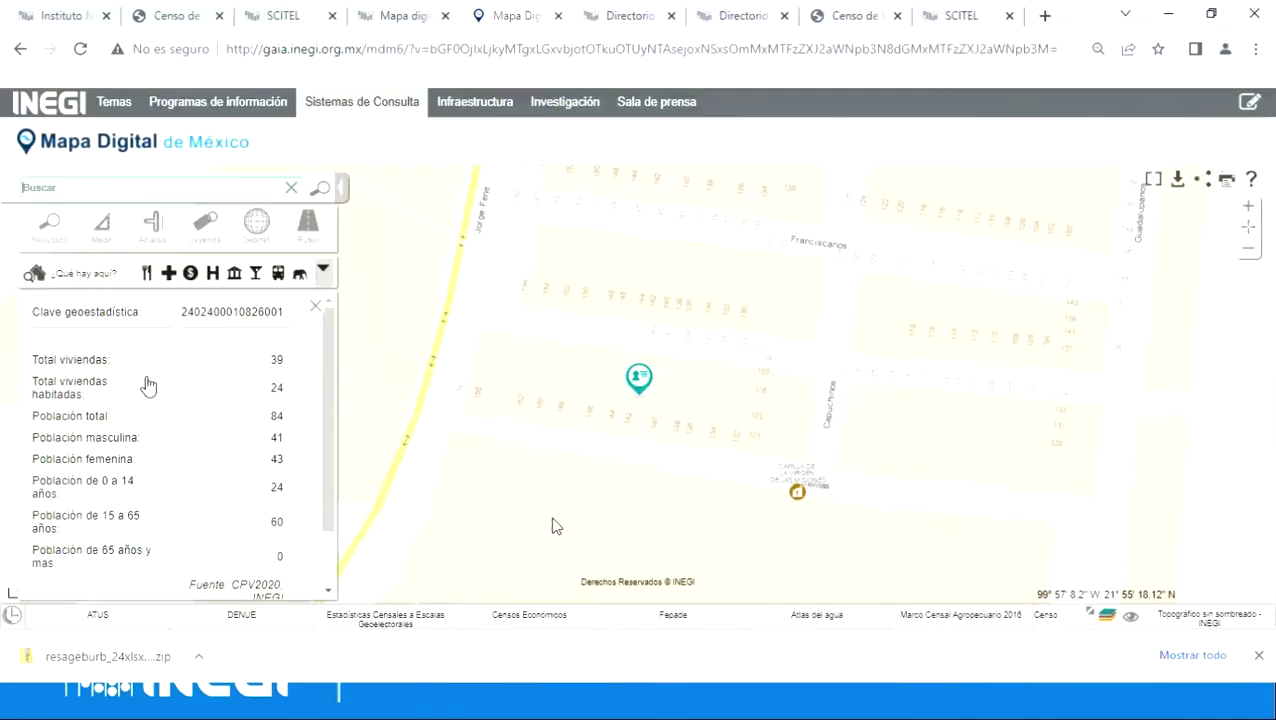
key(alt+Tab)
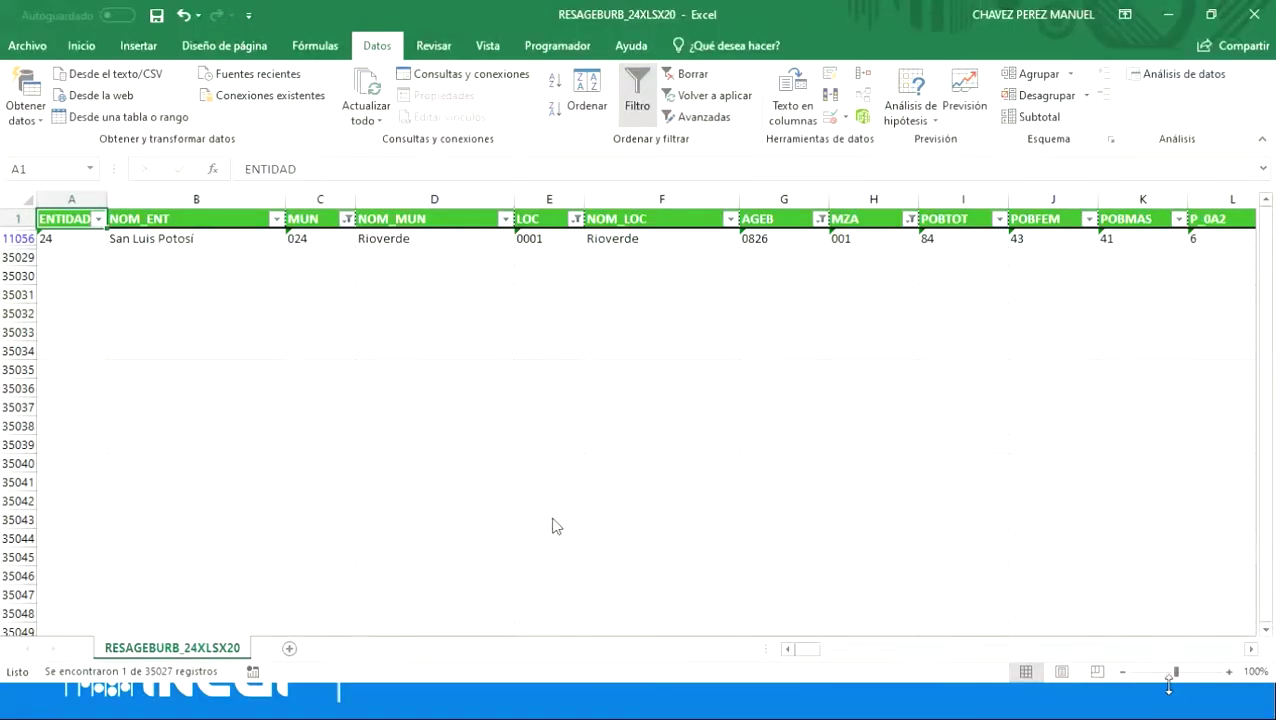
click(1251, 649)
click(1251, 649)
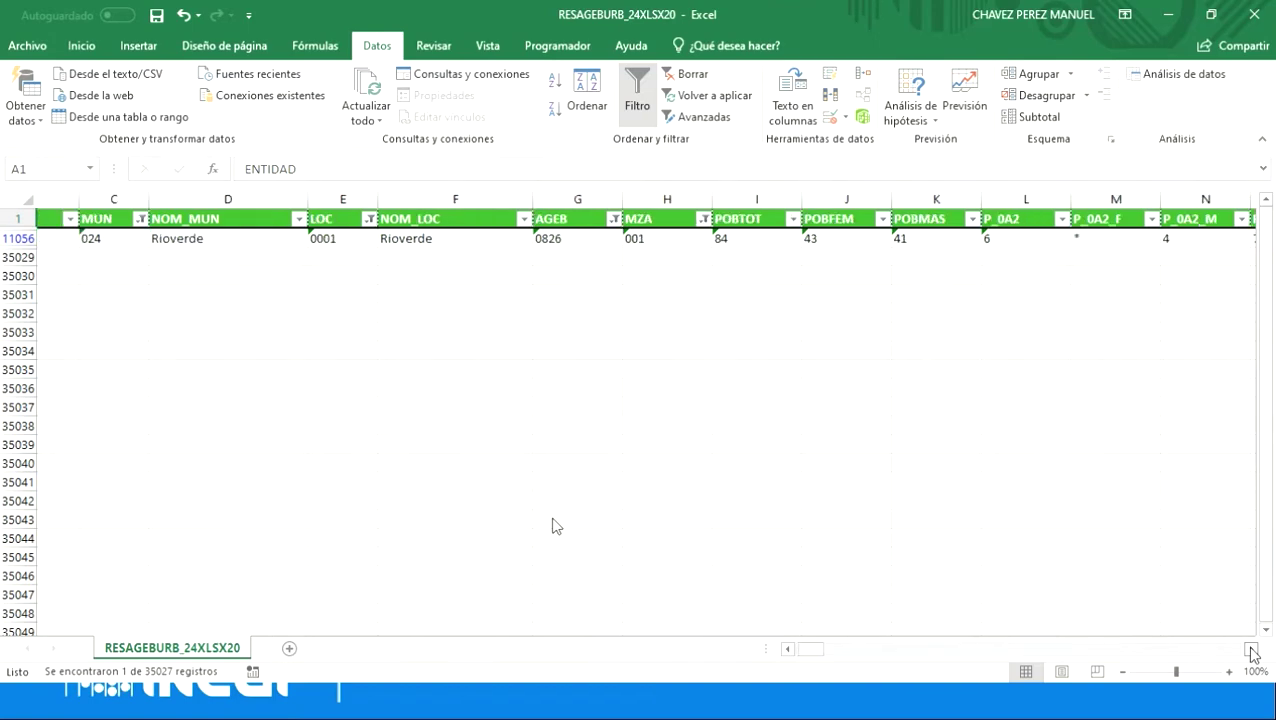
click(1251, 649)
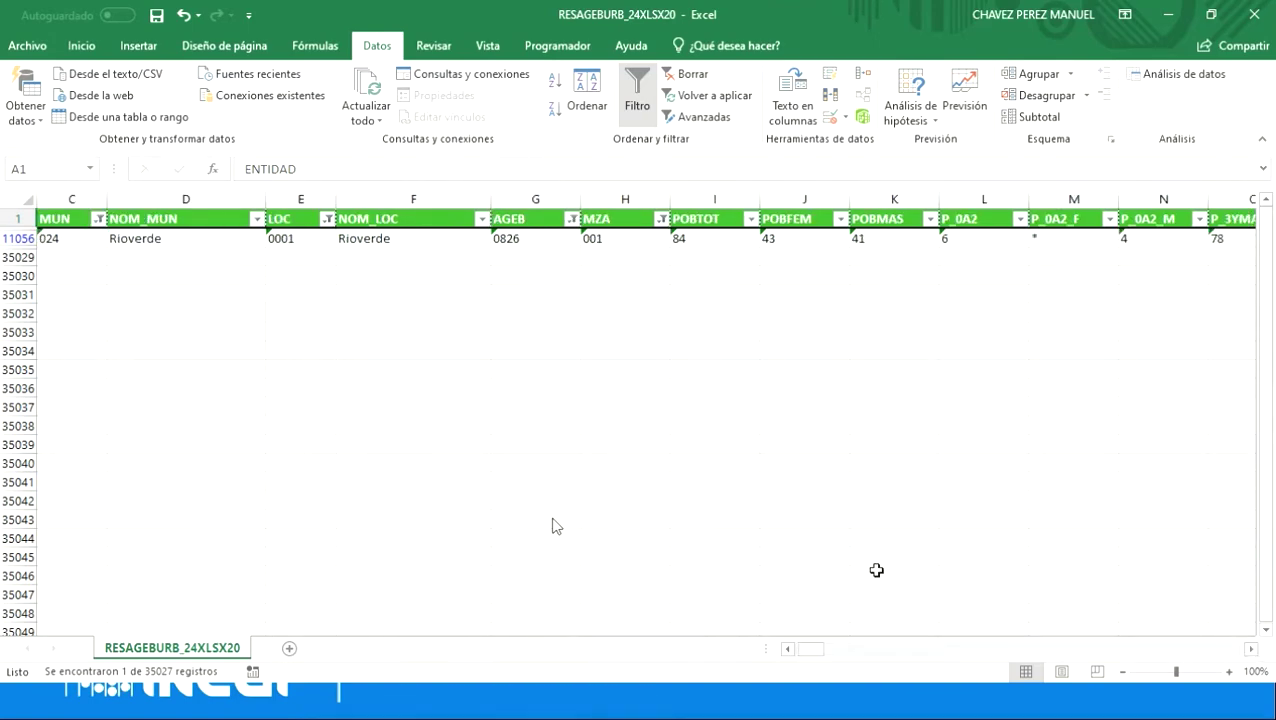
key(alt+Tab)
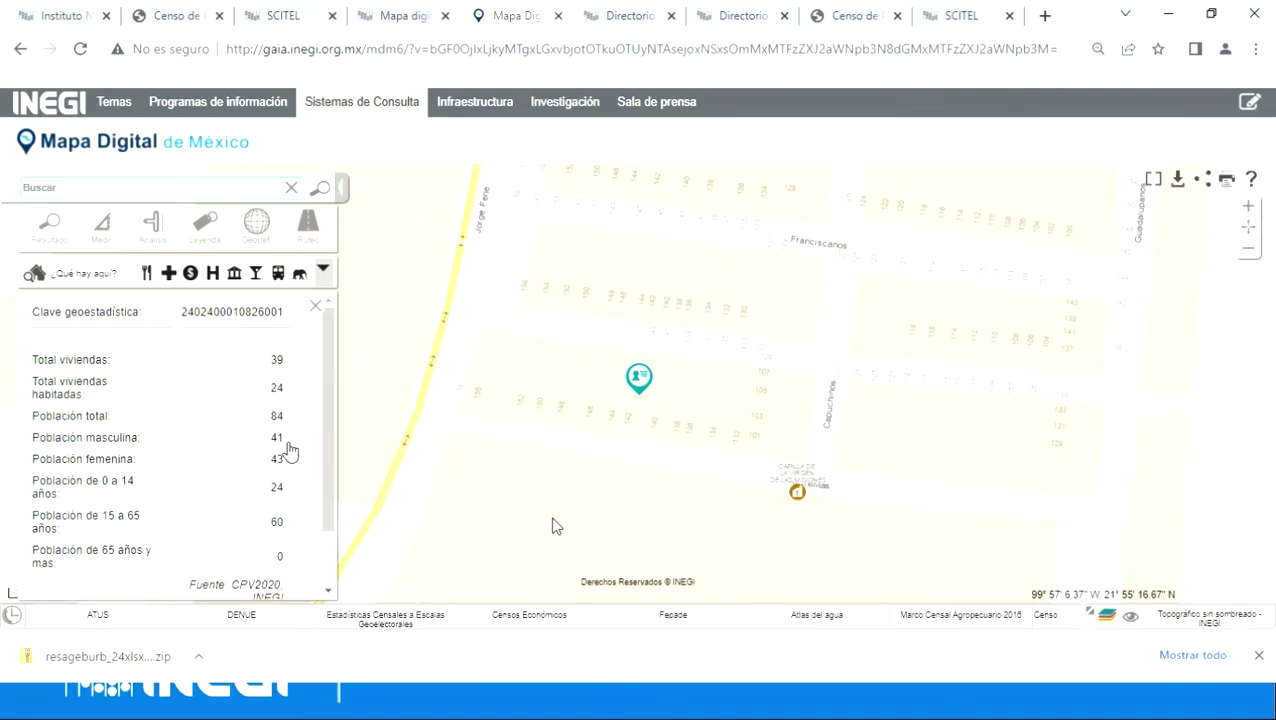
key(alt+Tab)
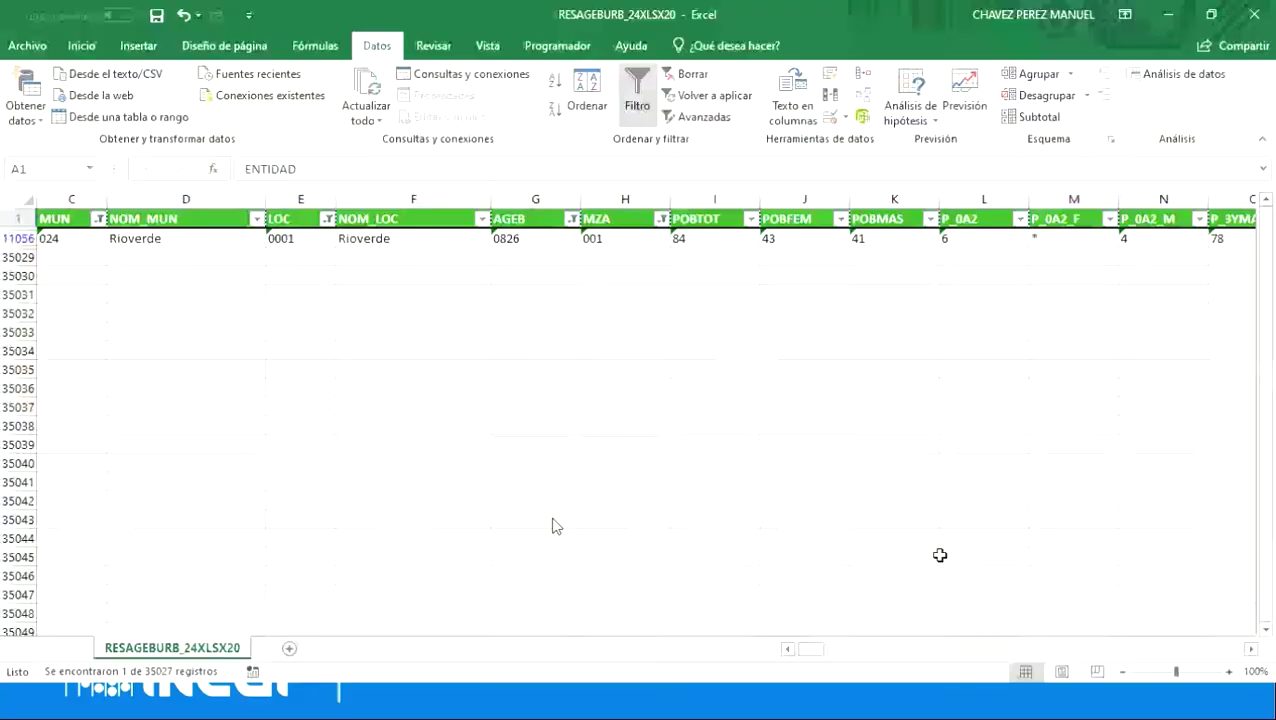
Step: Check the block's total, female and male population under the POBTOT, POBFEM and POBMAS headers
click(706, 241)
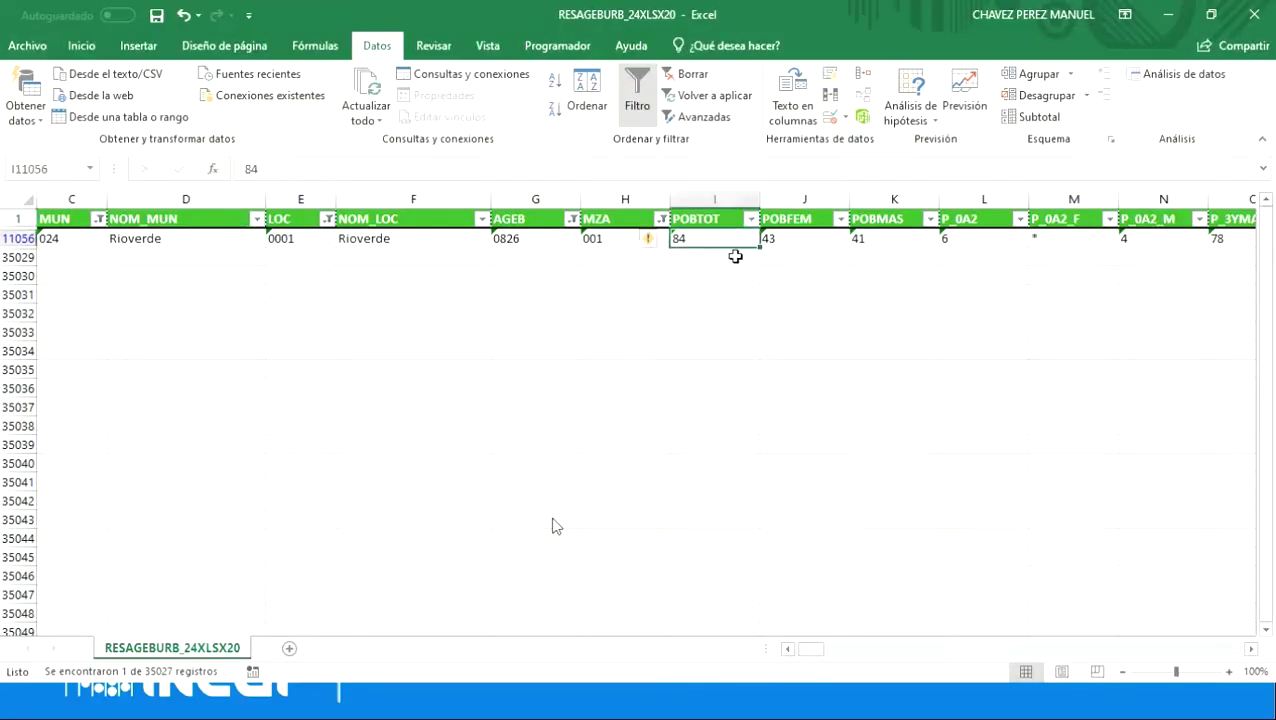
click(797, 241)
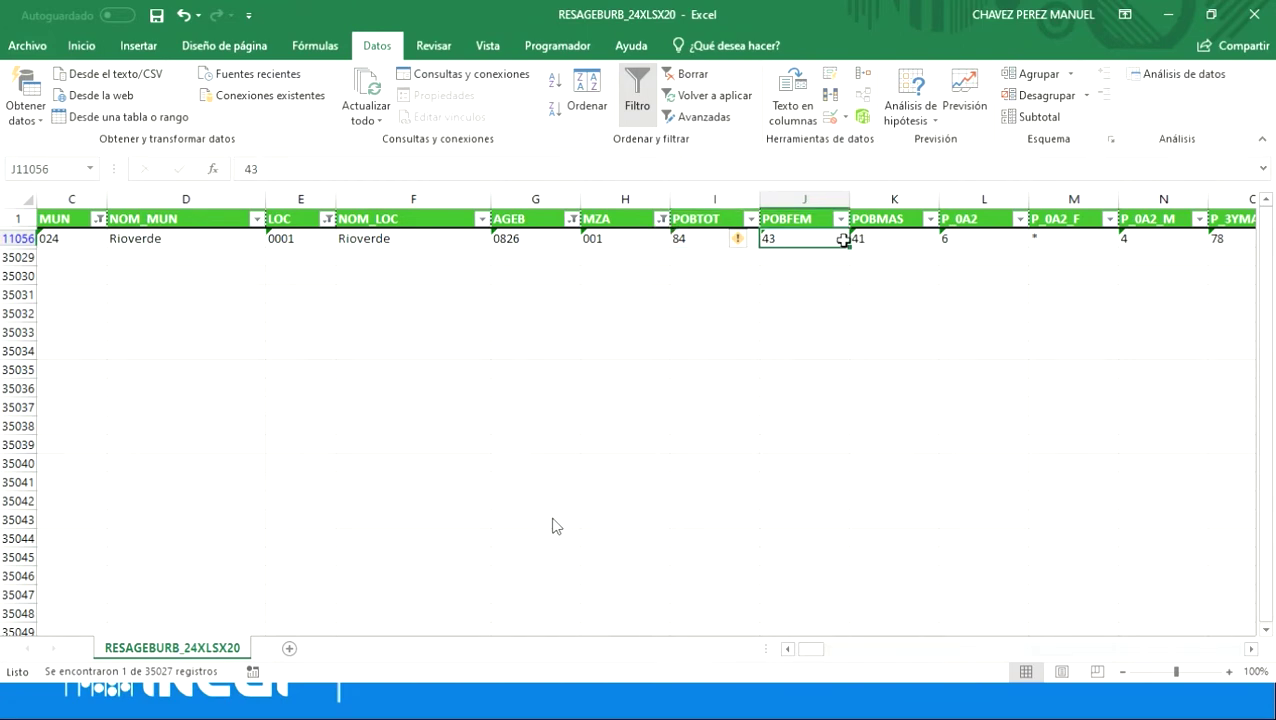
click(901, 244)
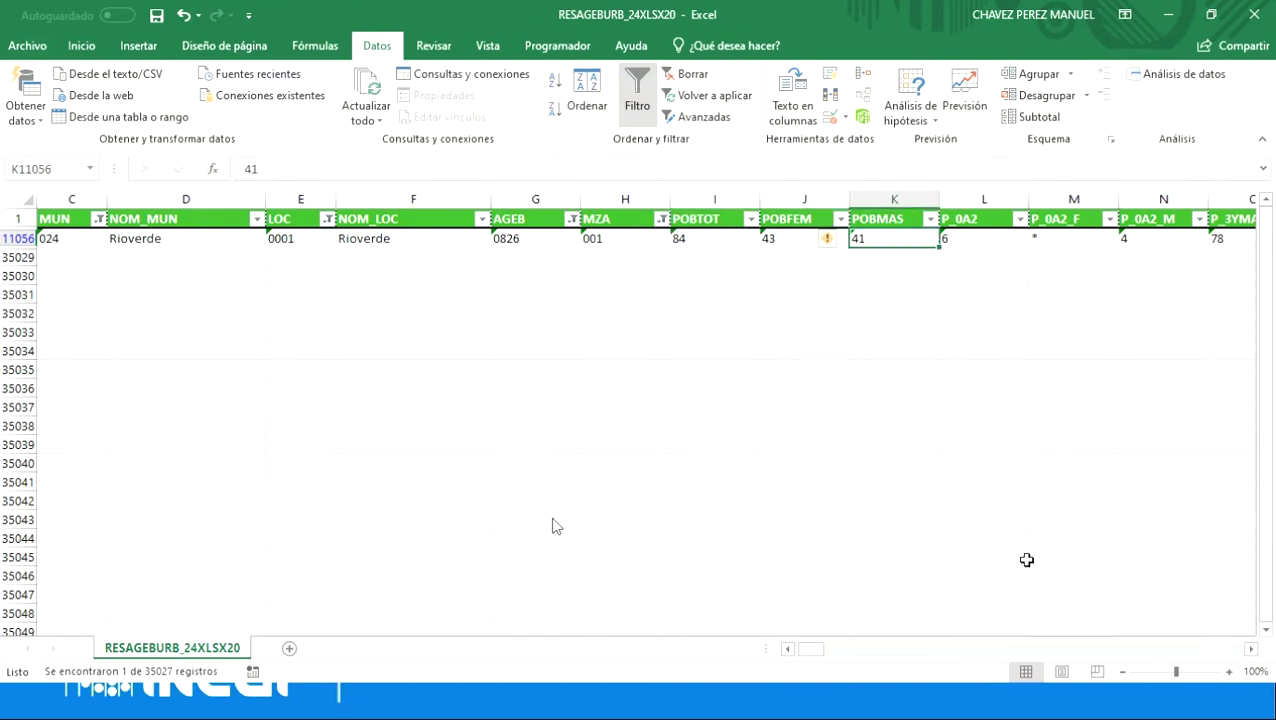
click(800, 218)
click(889, 218)
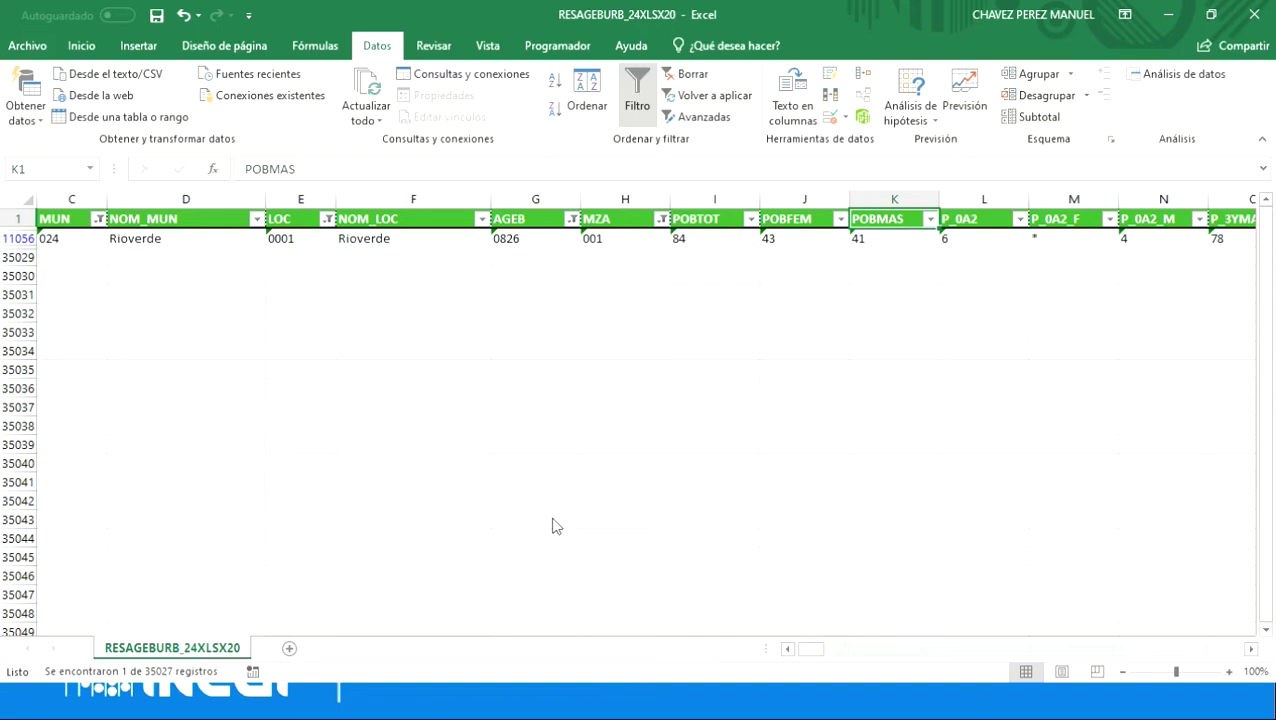
click(678, 218)
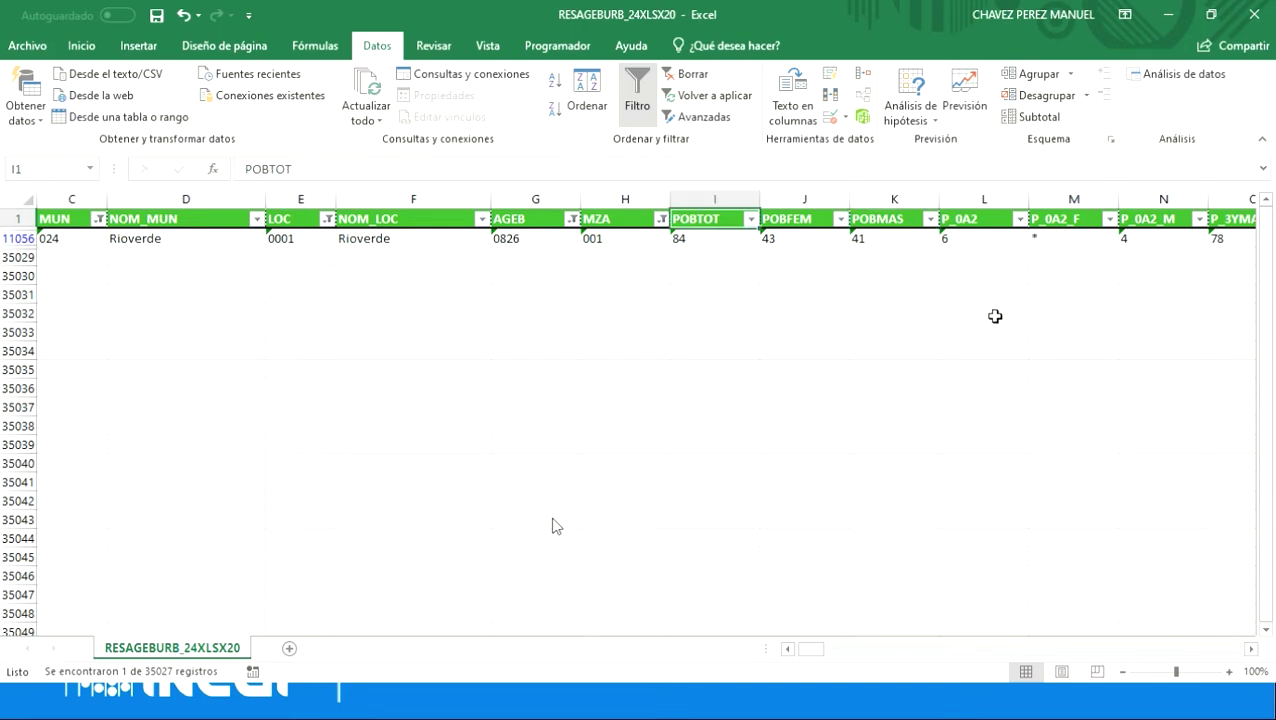
Step: Select the header cells from POBTOT through VPH_SINTIC to see the extent of the indicators, and return to the first columns
key(End)
key(shift+Right)
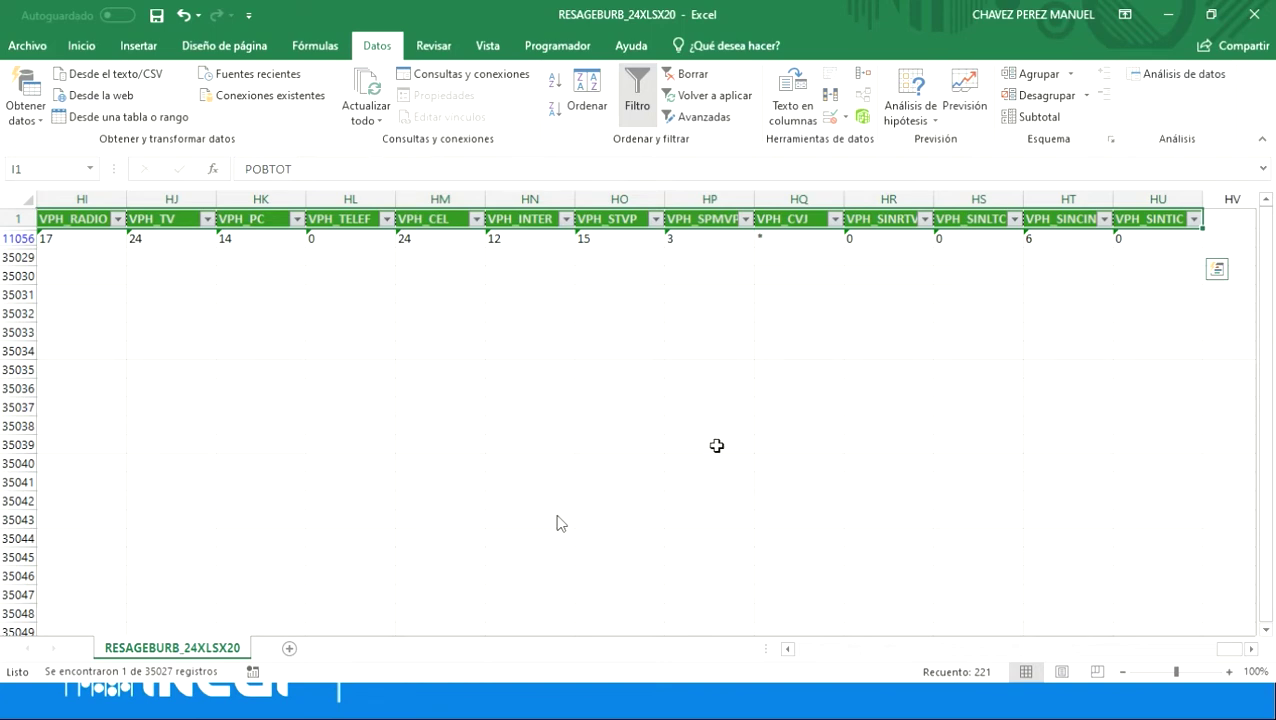
key(Left)
key(Left)
key(Left)
key(Left)
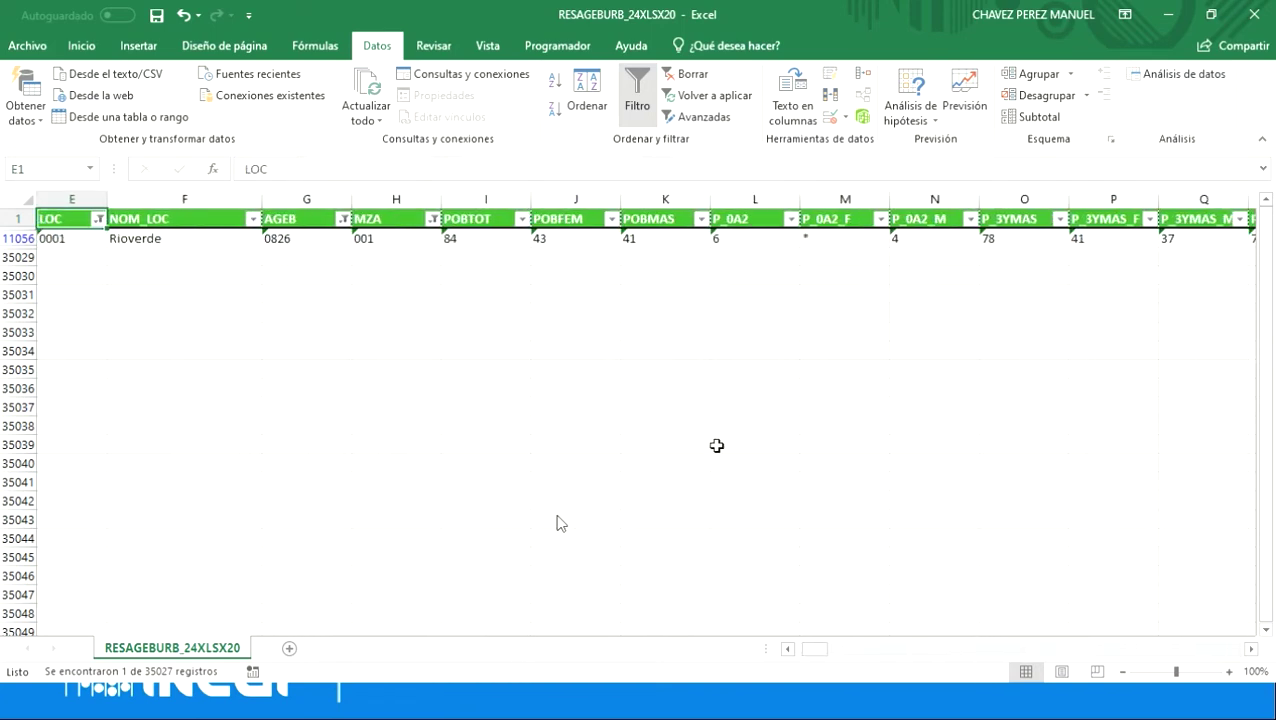
Step: Examine the block's values in the P_0A2, P_0A2_F, P_0A2_M and P_3YMAS columns
key(Right)
key(Right)
key(Right)
key(Right)
key(Right)
key(Right)
key(Right)
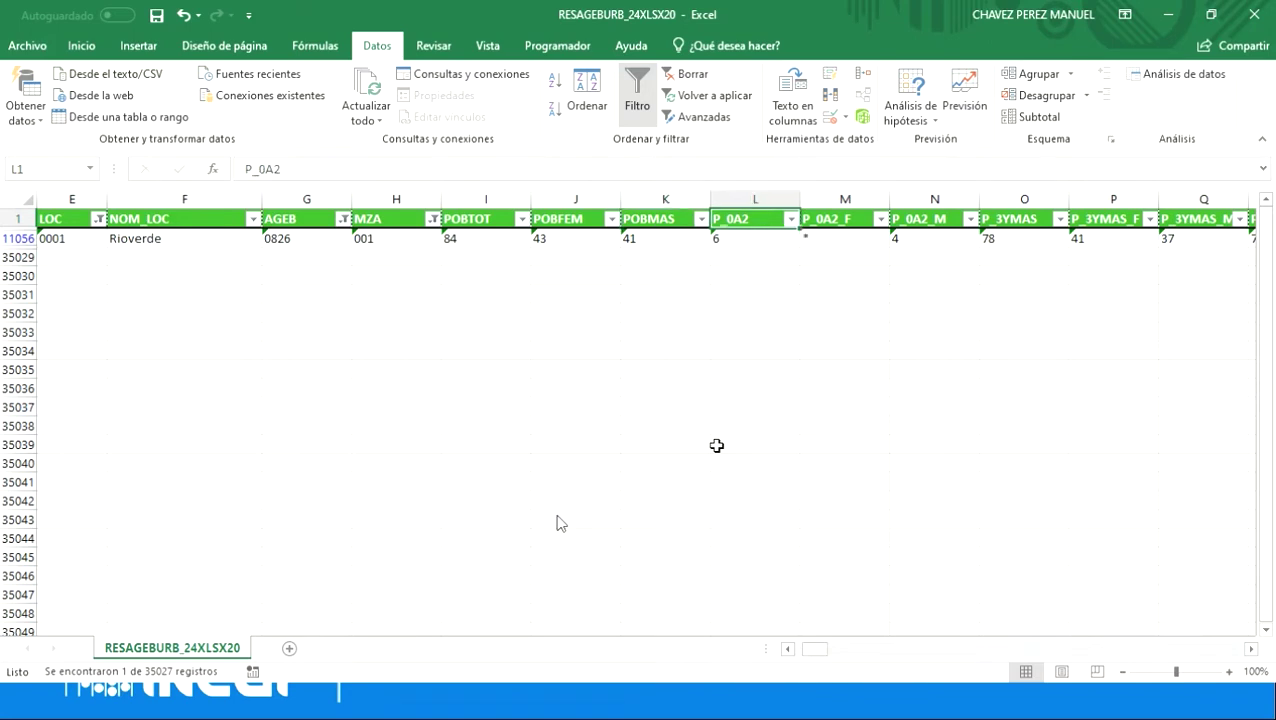
key(Down)
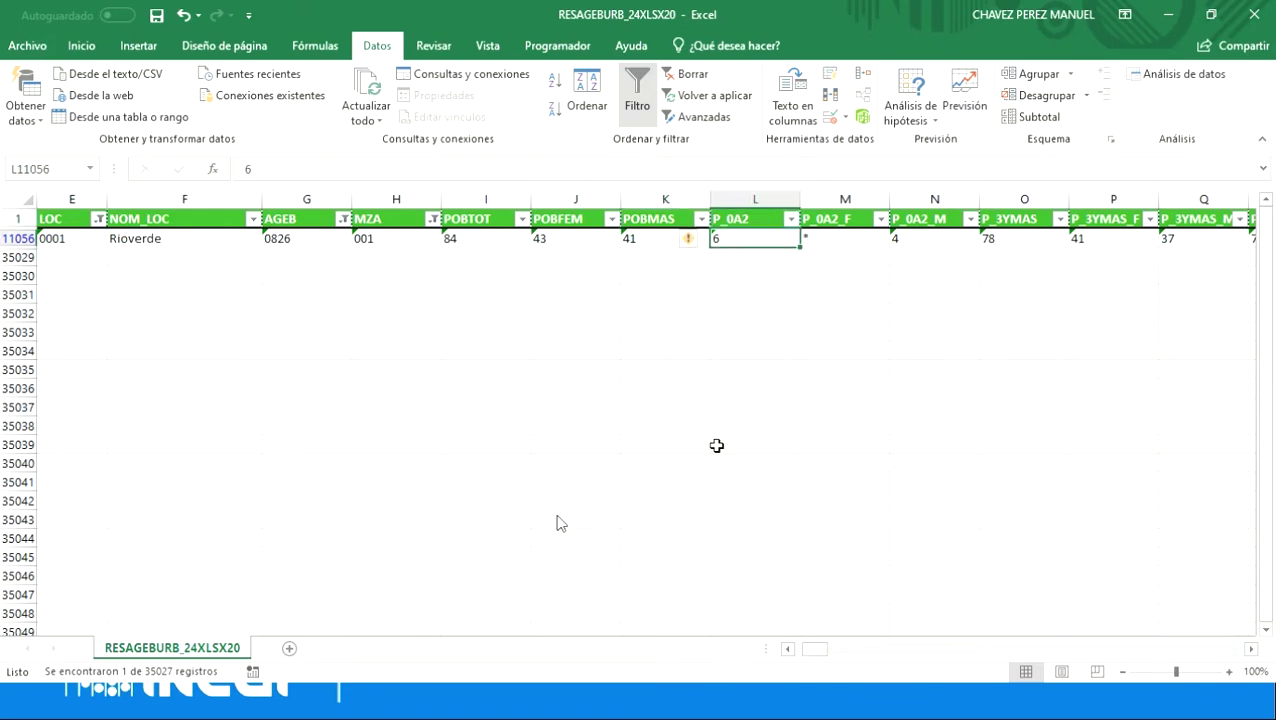
key(Right)
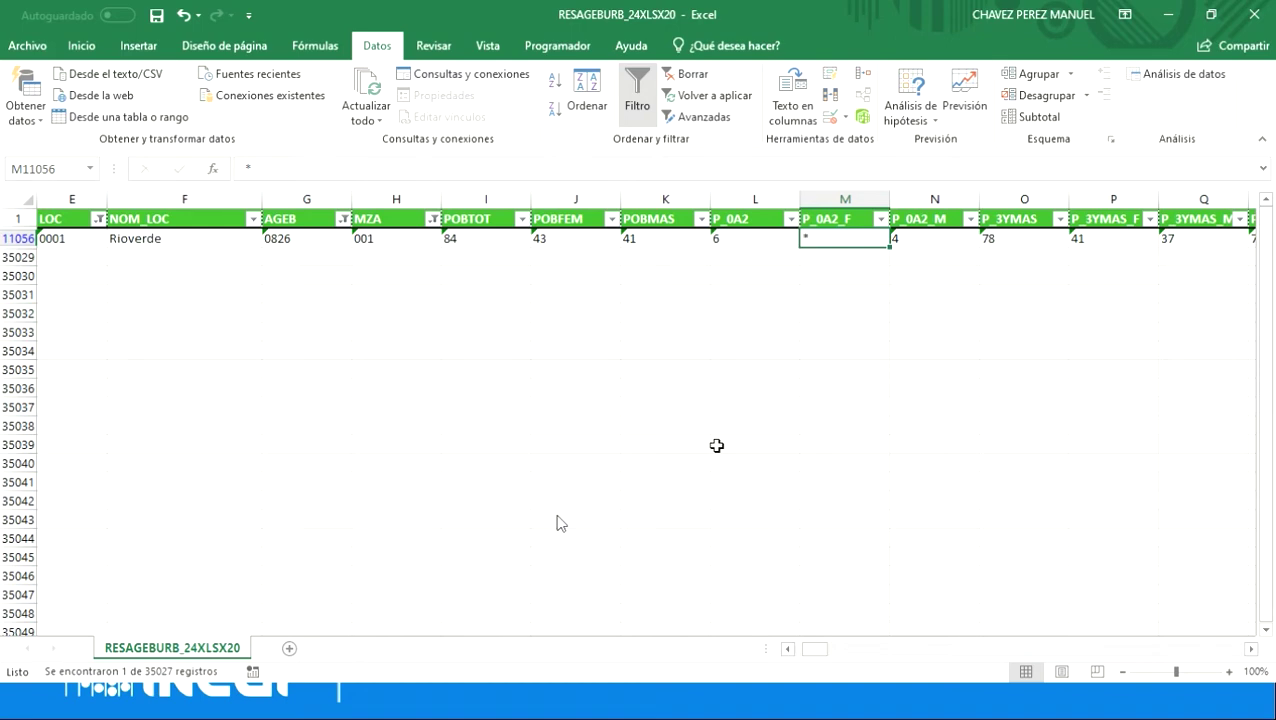
key(Right)
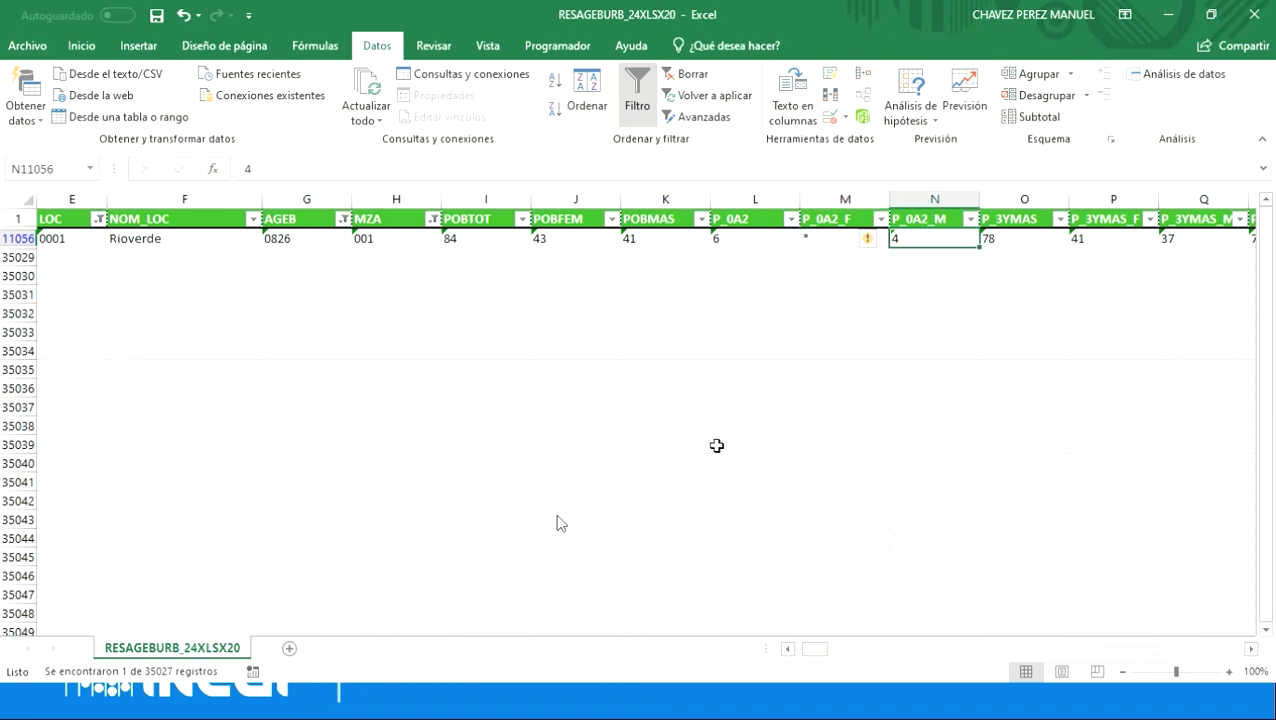
key(Right)
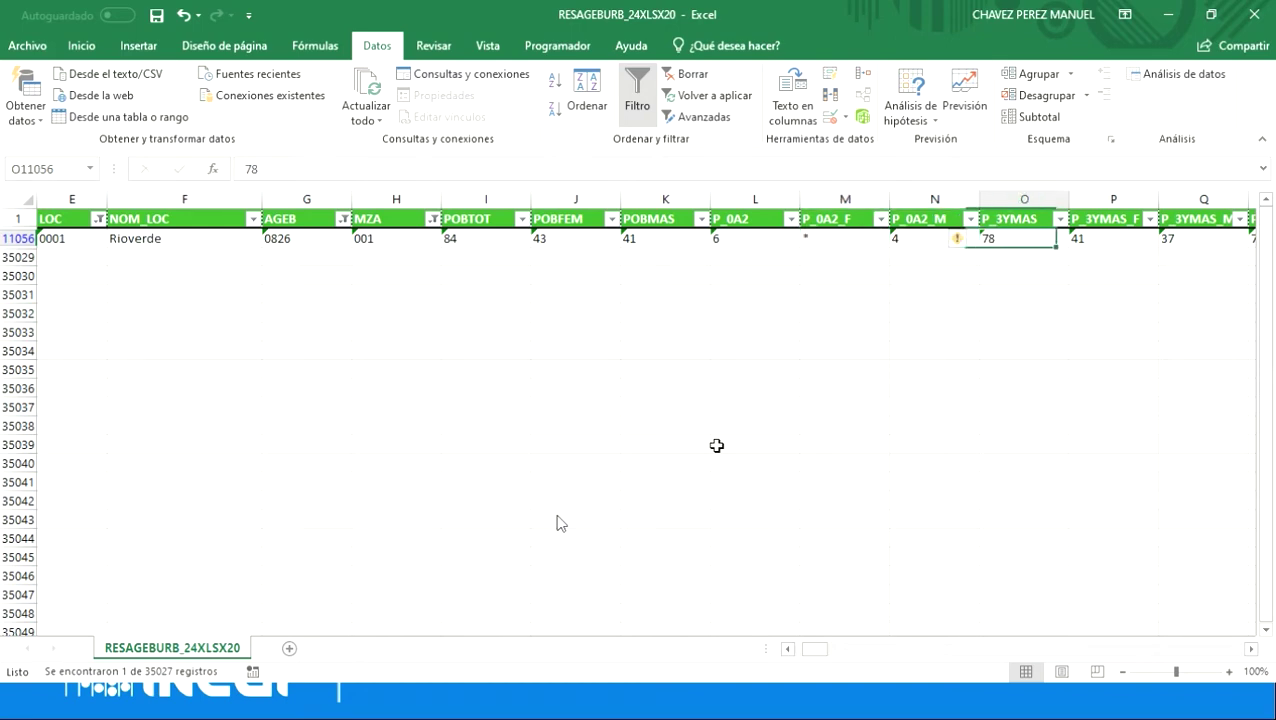
Step: Review the block's age-group values from column P_3YMAS_F through P_18A24_M
key(Right)
key(Right)
key(Right)
key(Right)
key(Right)
key(Right)
key(Right)
key(Right)
key(Right)
key(Right)
key(Right)
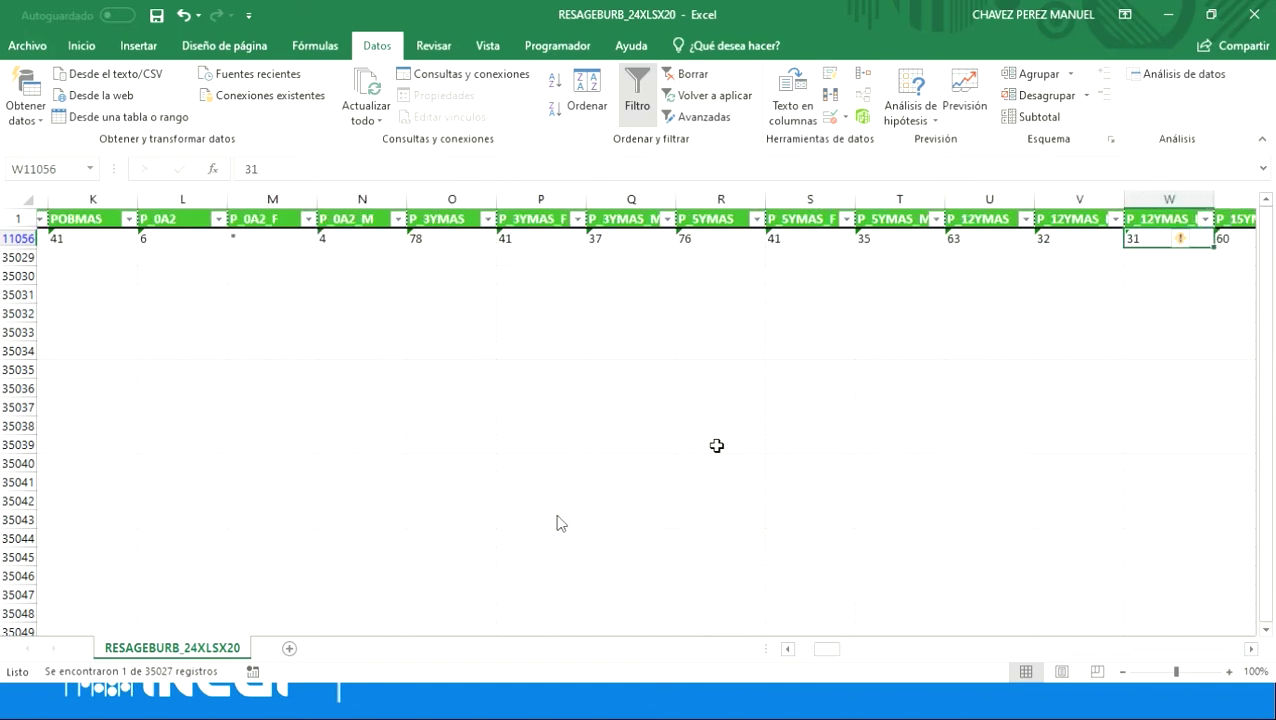
key(Right)
key(Right)
key(Right)
key(Right)
key(Right)
key(Right)
key(Right)
key(Right)
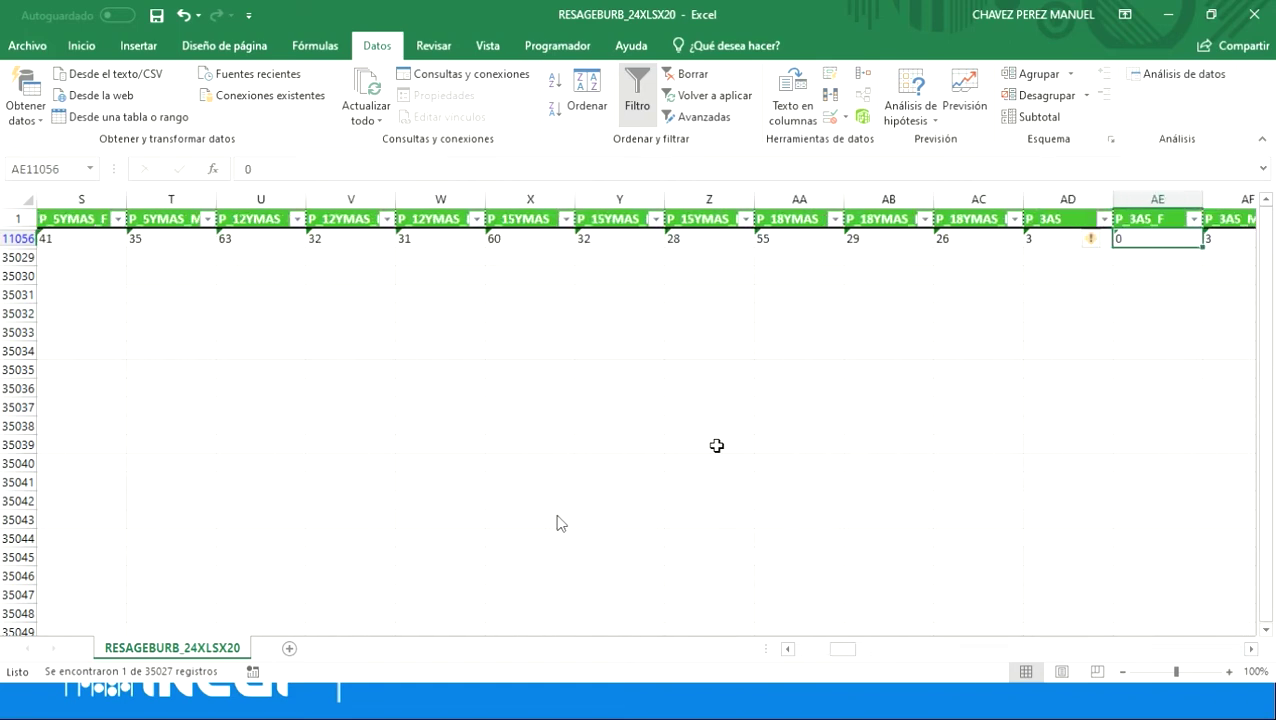
key(Right)
key(Right)
key(Right)
key(Right)
key(Right)
key(Right)
key(Right)
key(Right)
key(Right)
key(Right)
key(Right)
key(Right)
key(Right)
key(Right)
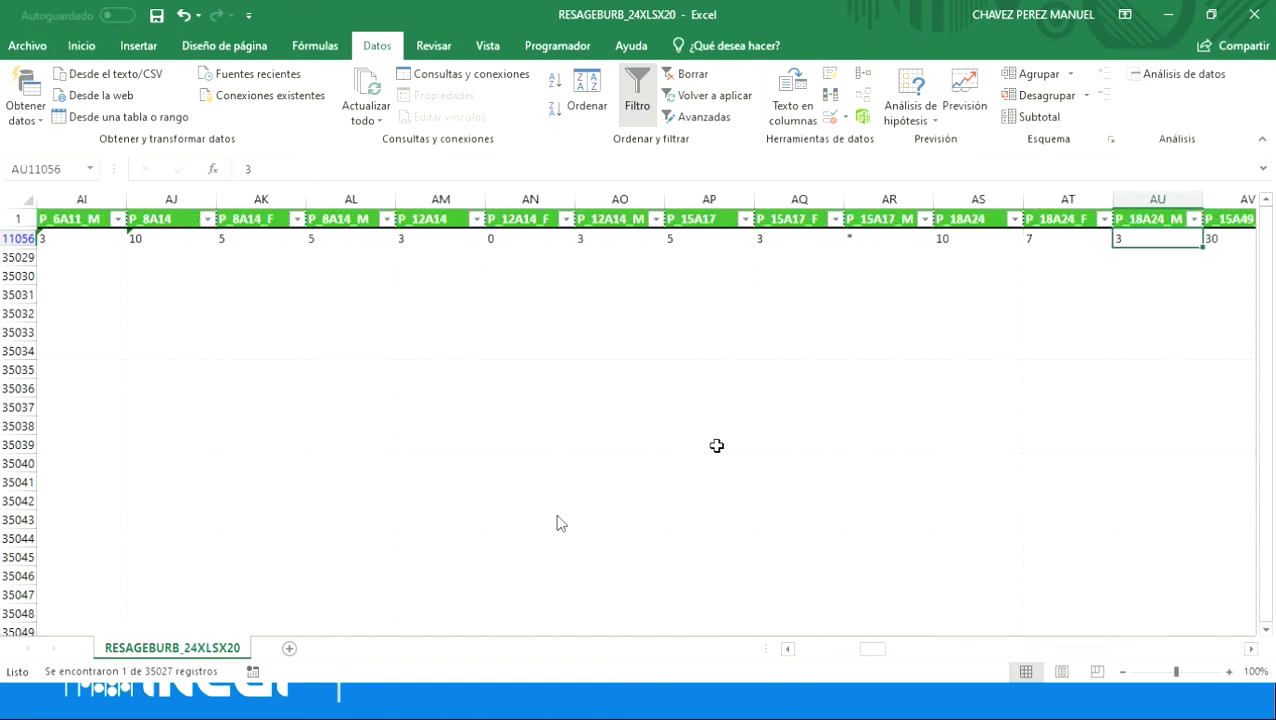
Step: Review the block's values from P_15A49_F through PNACOE, including the sex ratio, broad age groups and place of birth
key(Right)
key(Right)
key(Right)
key(Right)
key(Right)
key(Right)
key(Right)
key(Right)
key(Right)
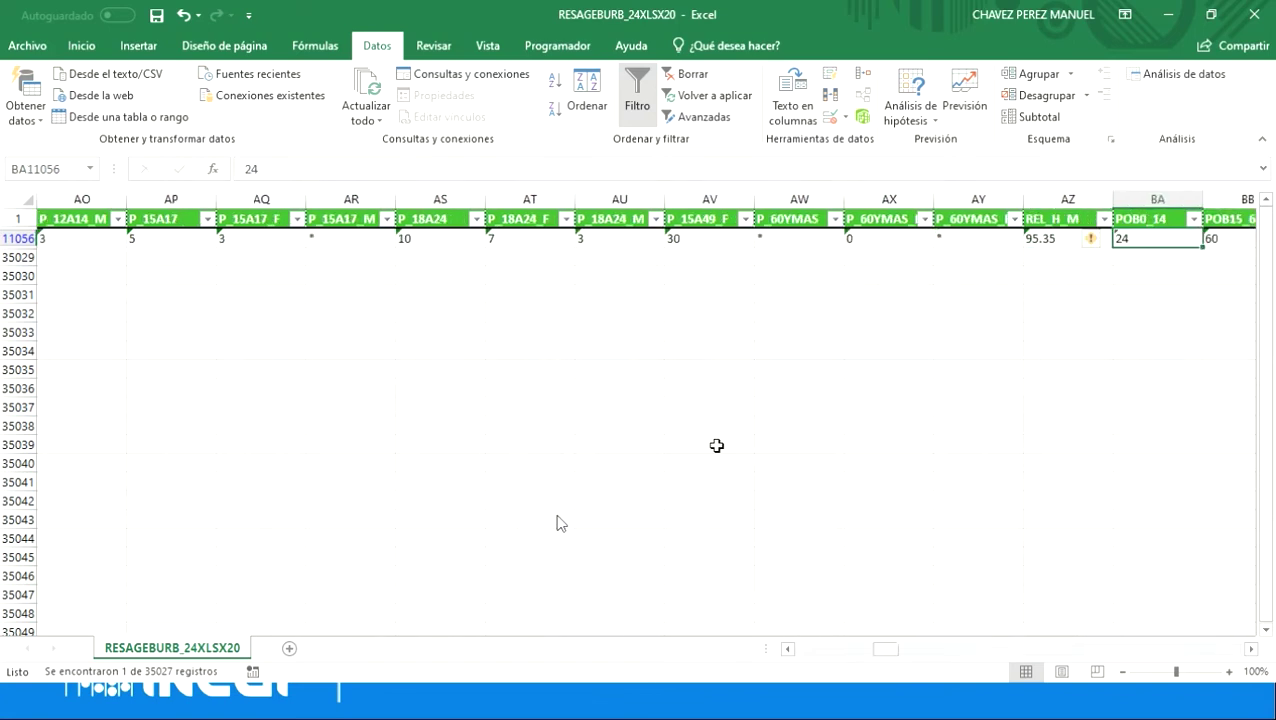
key(Right)
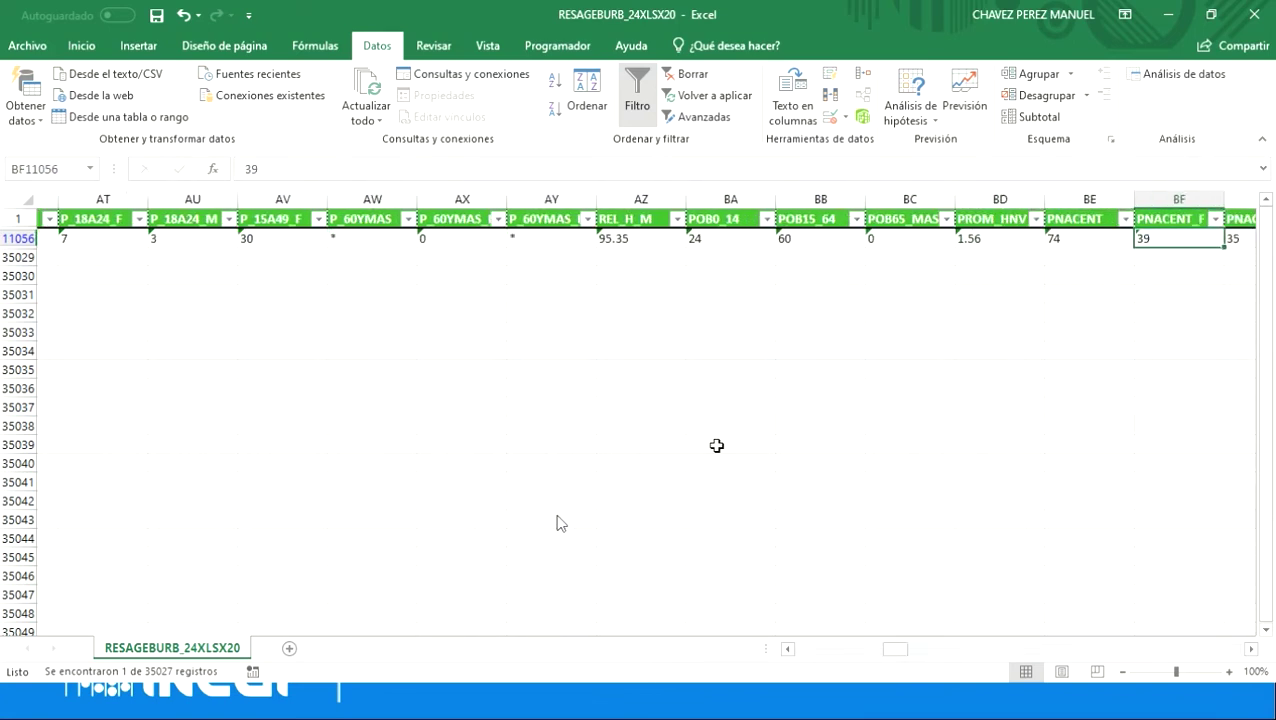
key(Right)
key(Right)
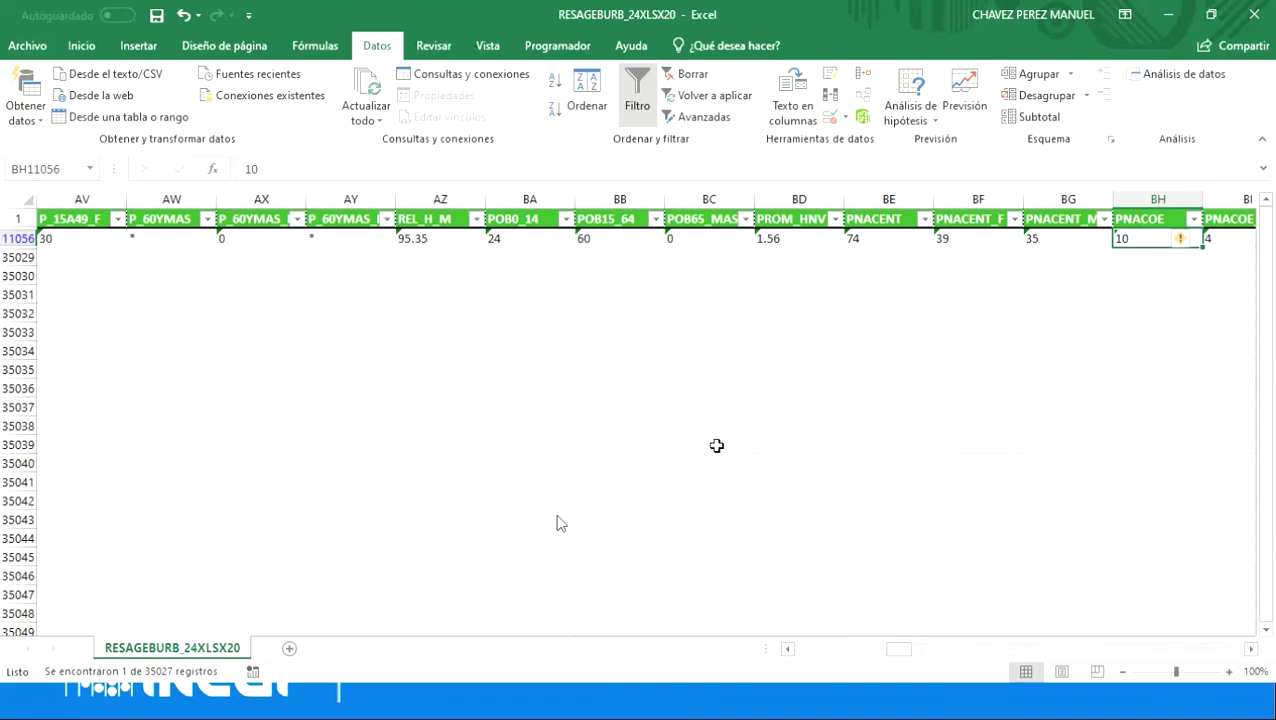
Step: Review the block's 2015 residence and indigenous-language columns through P3HLI_HE_F, and check the P3HLINHE header
key(Right)
key(Right)
key(Right)
key(Right)
key(Right)
key(Right)
key(Right)
key(Right)
key(Right)
key(Right)
key(Right)
key(Right)
key(Right)
key(Right)
key(Right)
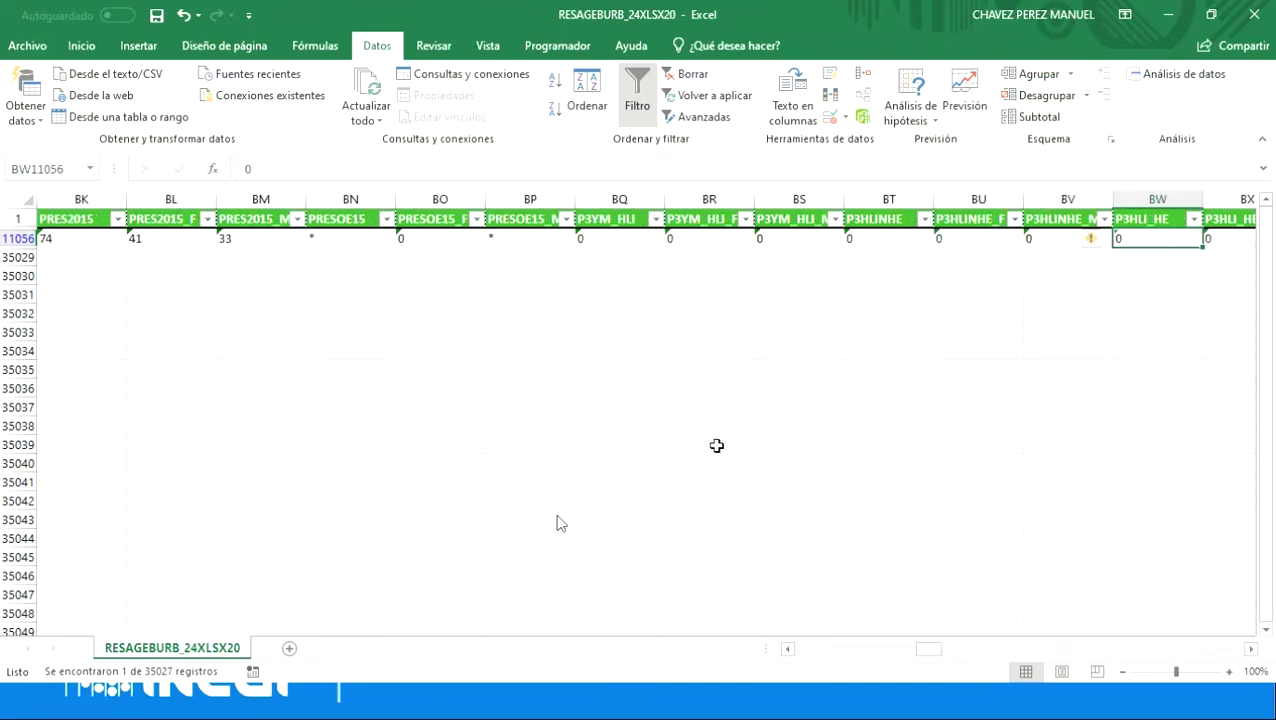
key(Right)
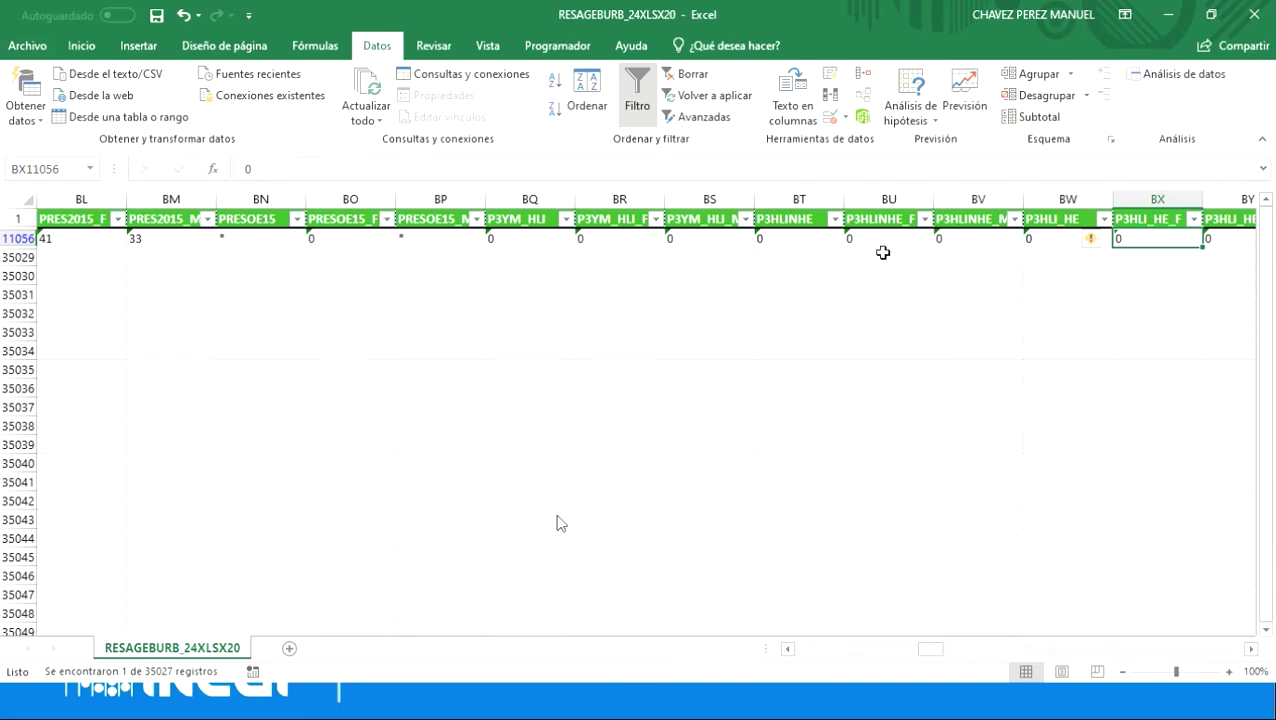
click(799, 218)
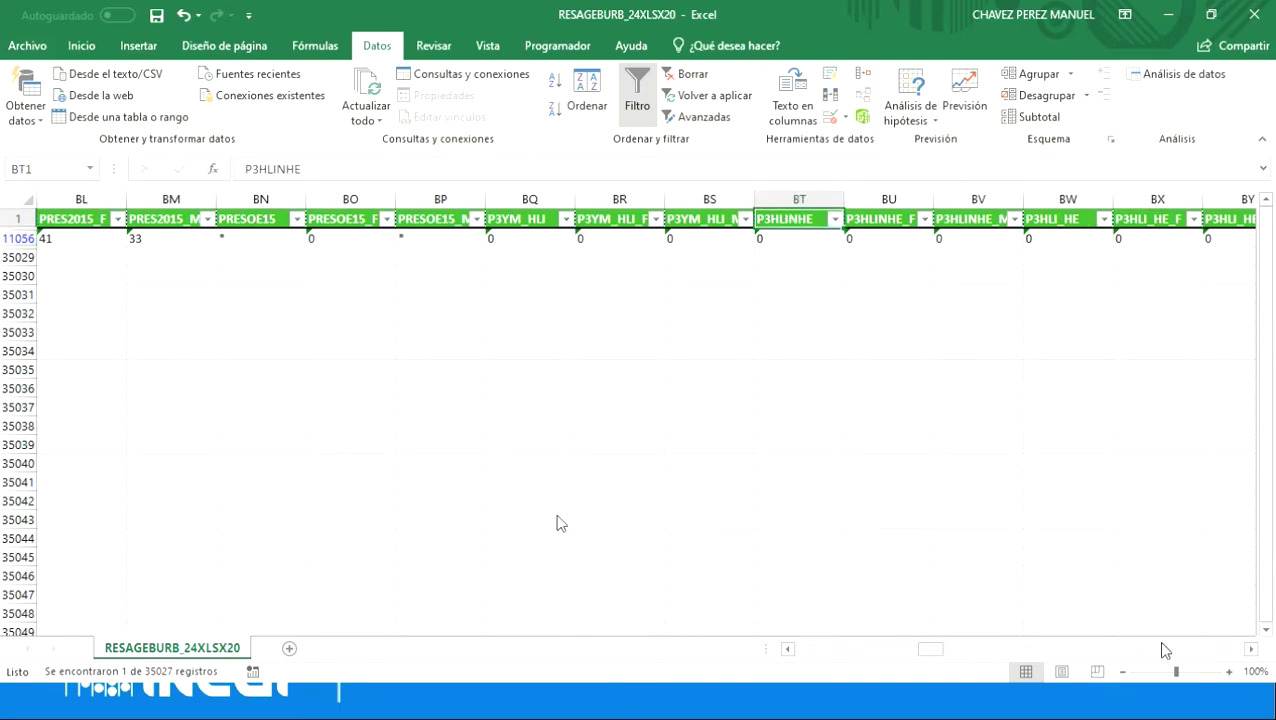
Step: Check the block's PCON_DISC value and widen the PCDISC_MOT column to about 18.86 so its header fits
click(1250, 649)
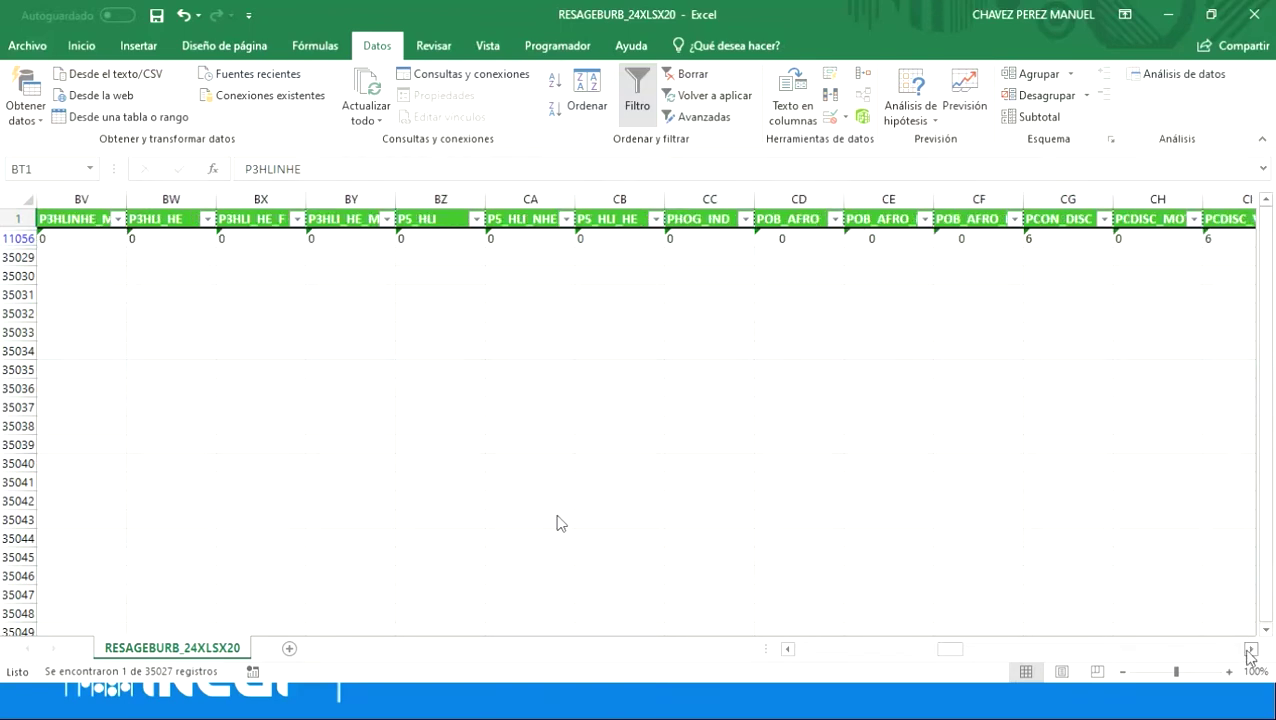
click(1250, 649)
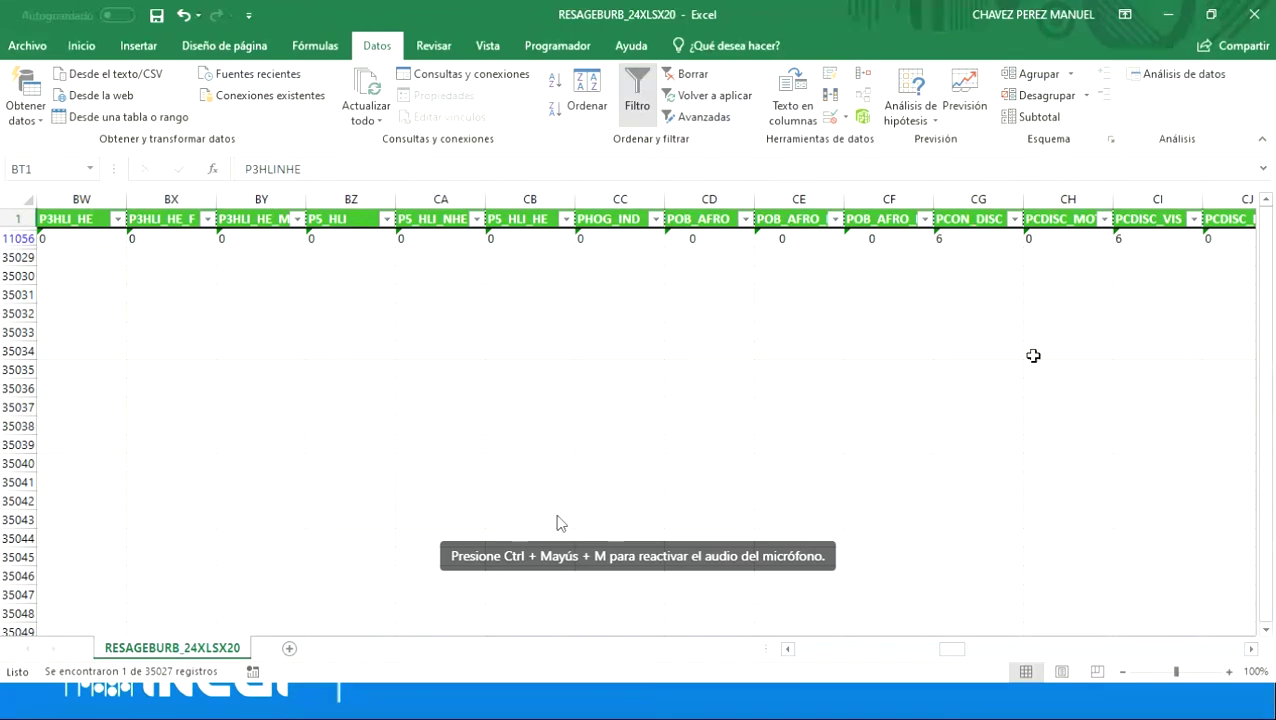
click(968, 236)
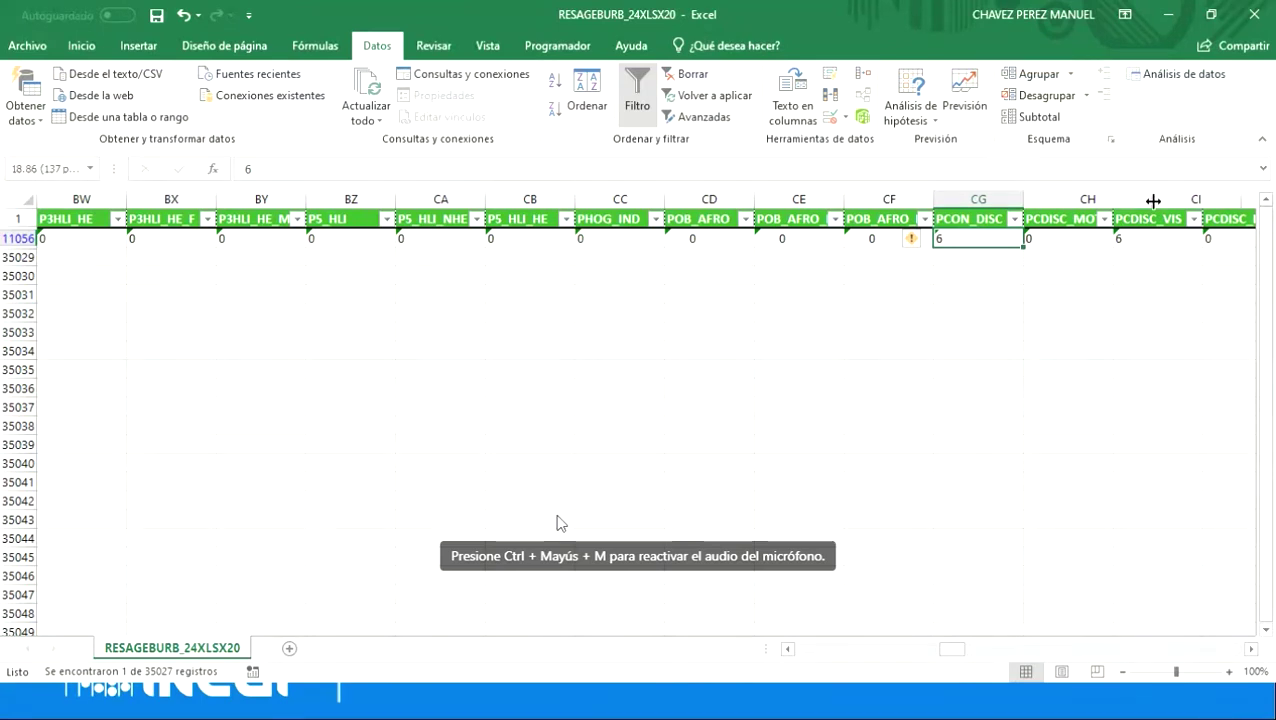
drag(1115, 197, 1151, 197)
Step: Widen the PCDISC_VIS column and check the block's value for visual disability
click(1250, 648)
click(1250, 648)
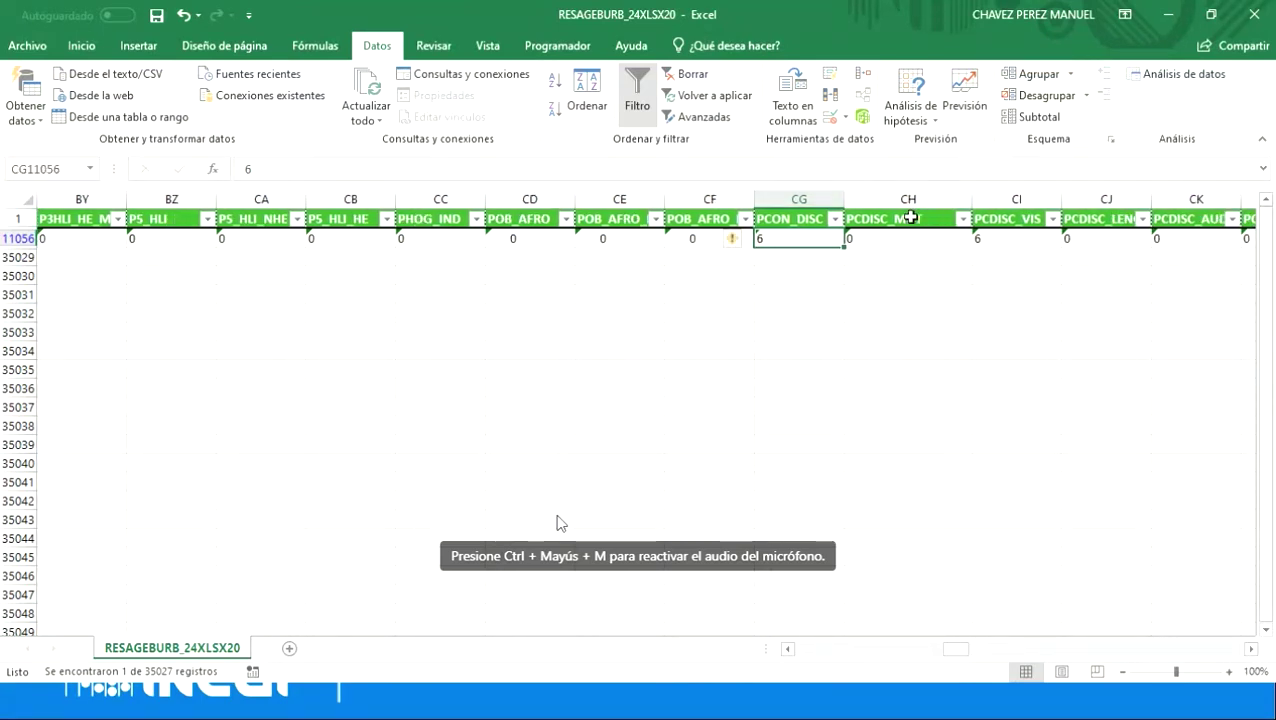
click(922, 220)
click(1034, 219)
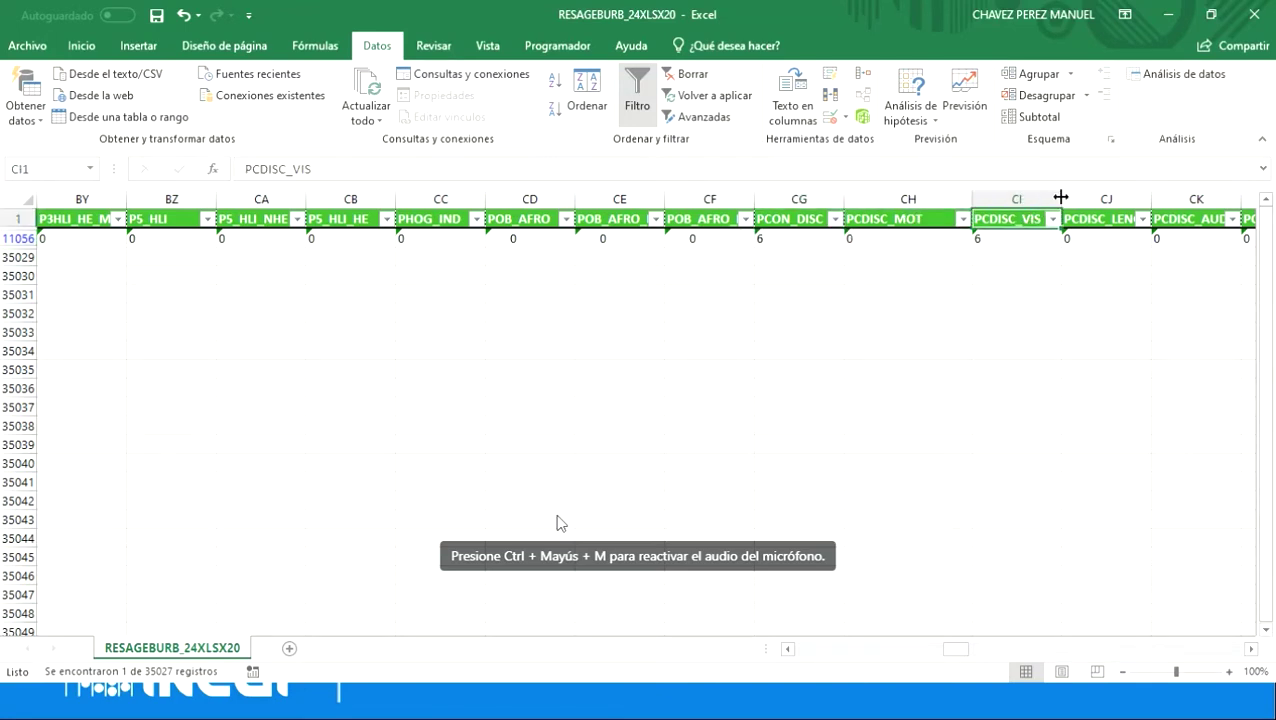
drag(1061, 197, 1102, 197)
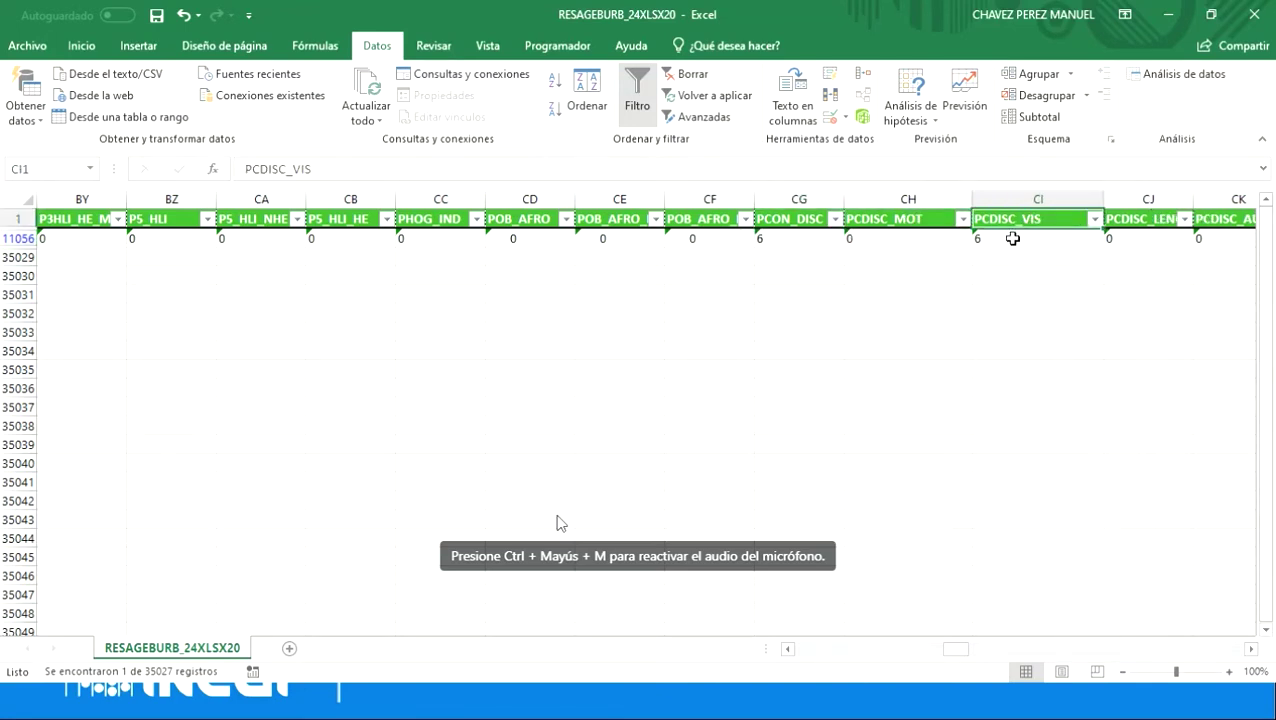
click(1013, 238)
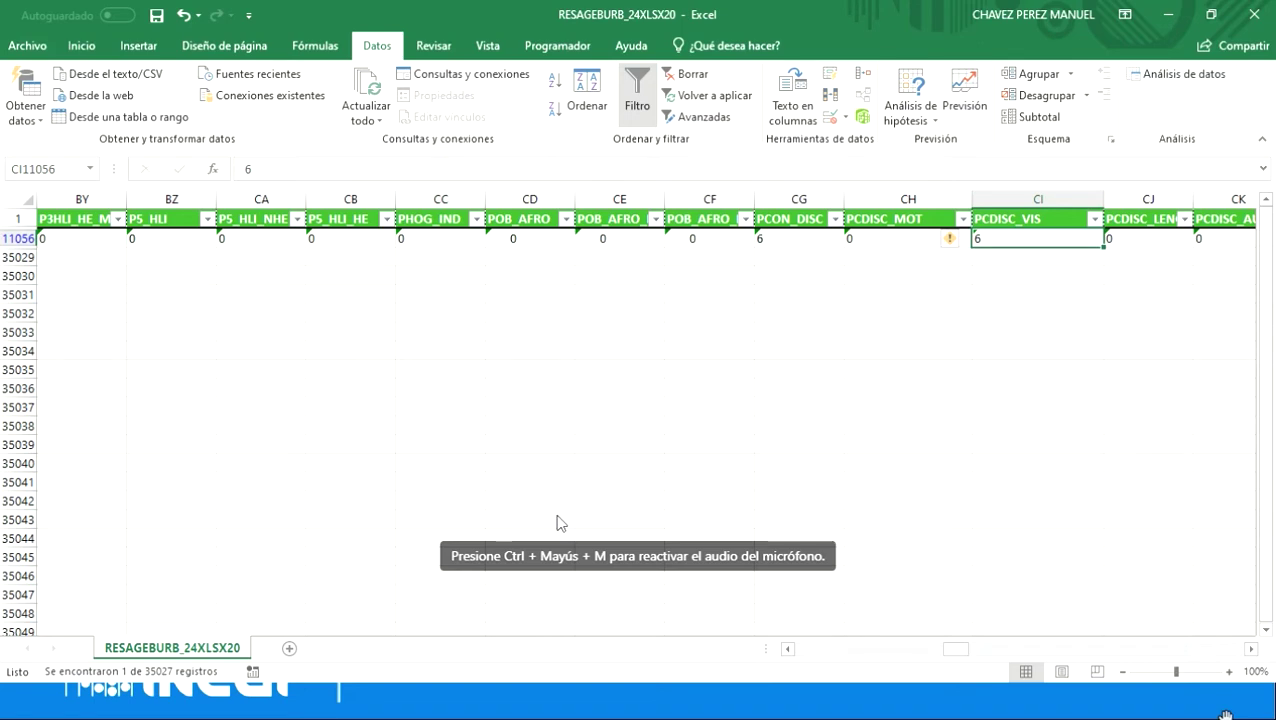
click(1250, 649)
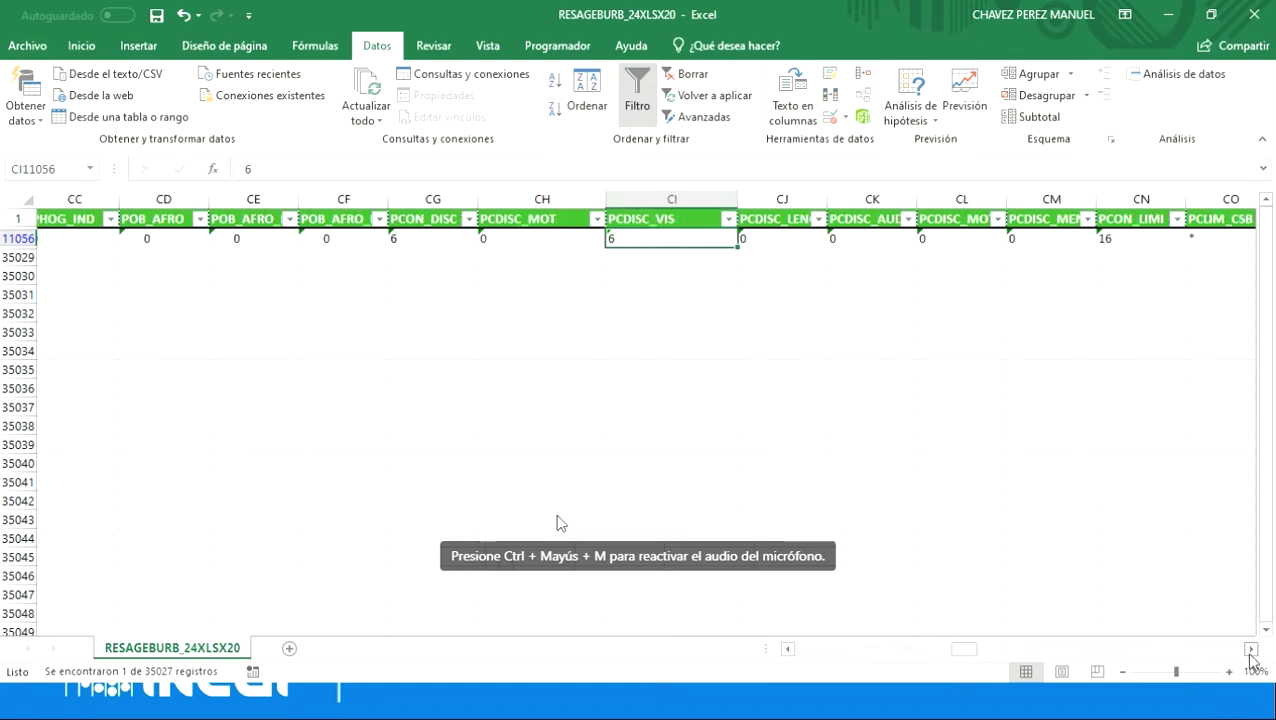
Step: Check the block's PCON_LIMI value and widen that column slightly so its header fits
click(1250, 649)
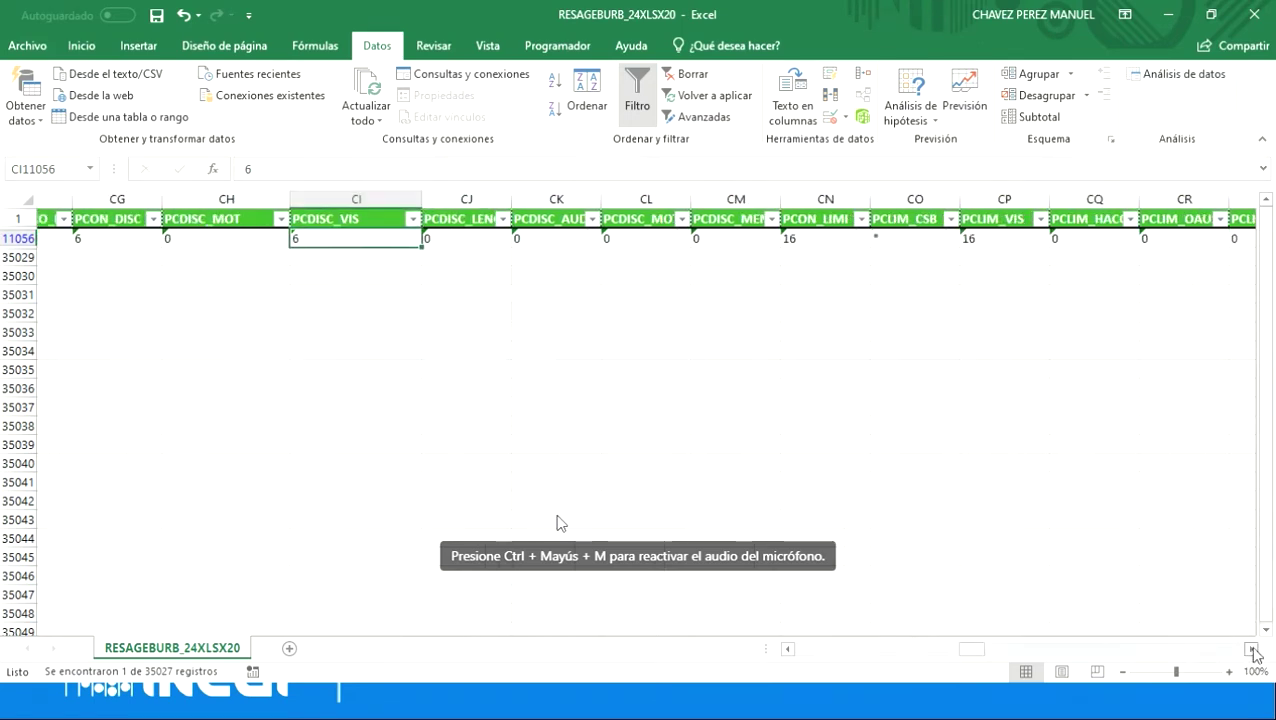
click(1250, 649)
click(1250, 649)
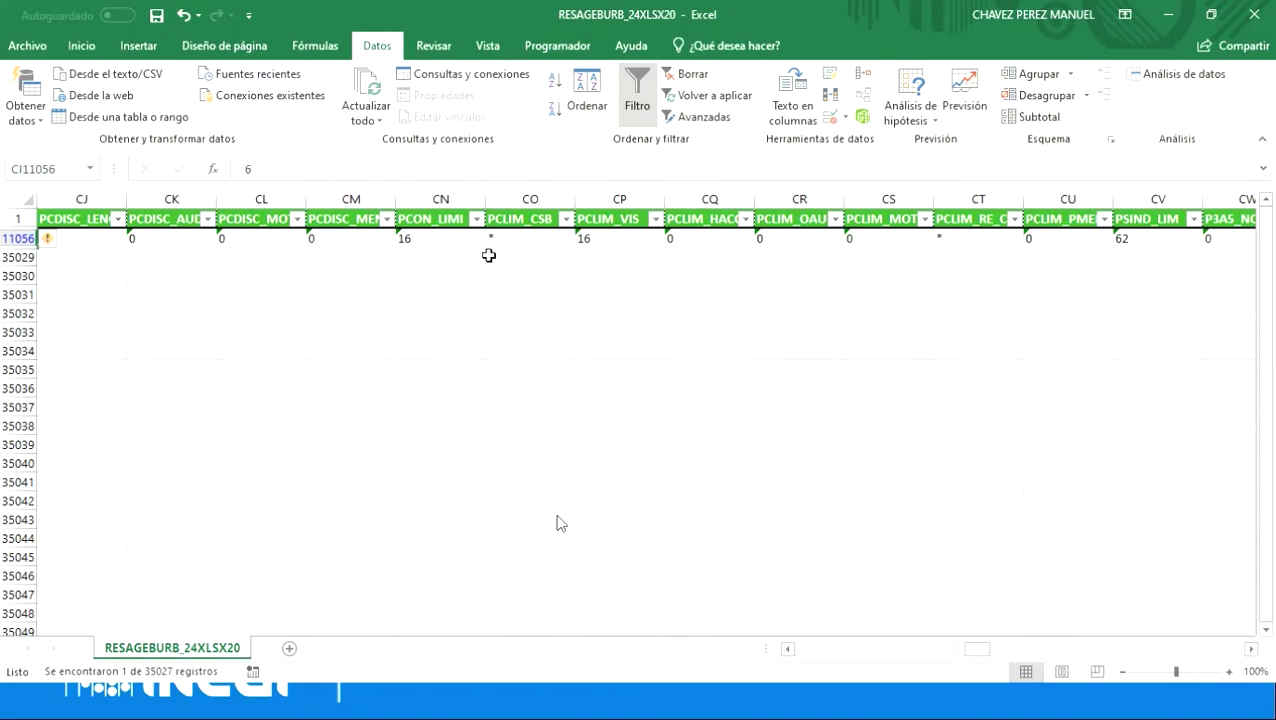
click(441, 220)
click(440, 239)
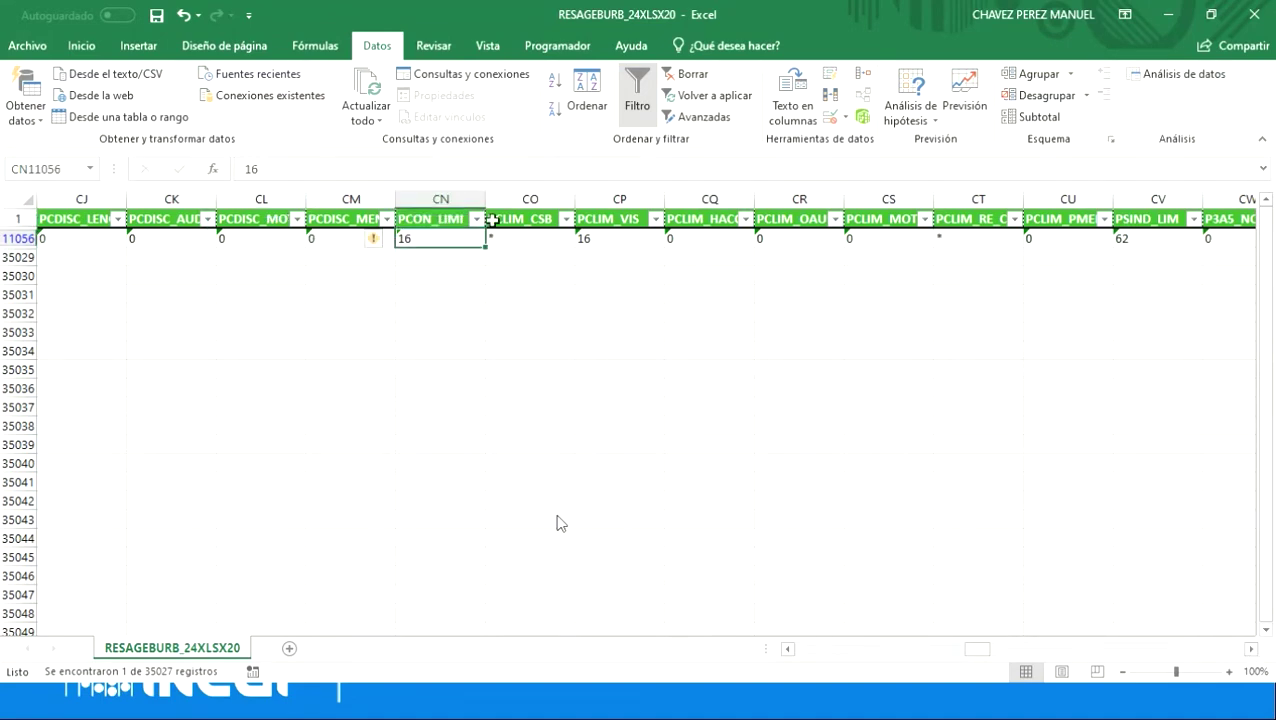
drag(486, 205, 503, 205)
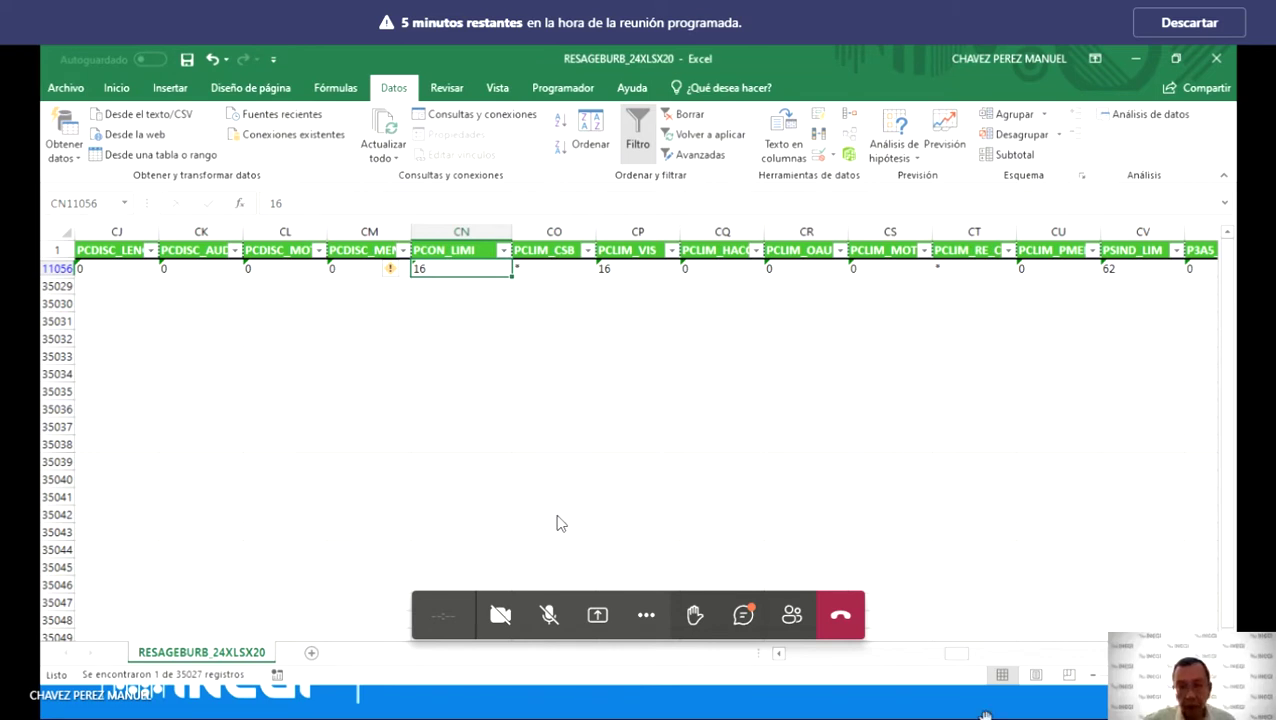
Step: Check the PCLIM_MOT2 header and look over the block's limitation and education columns through GRAPROES
click(888, 249)
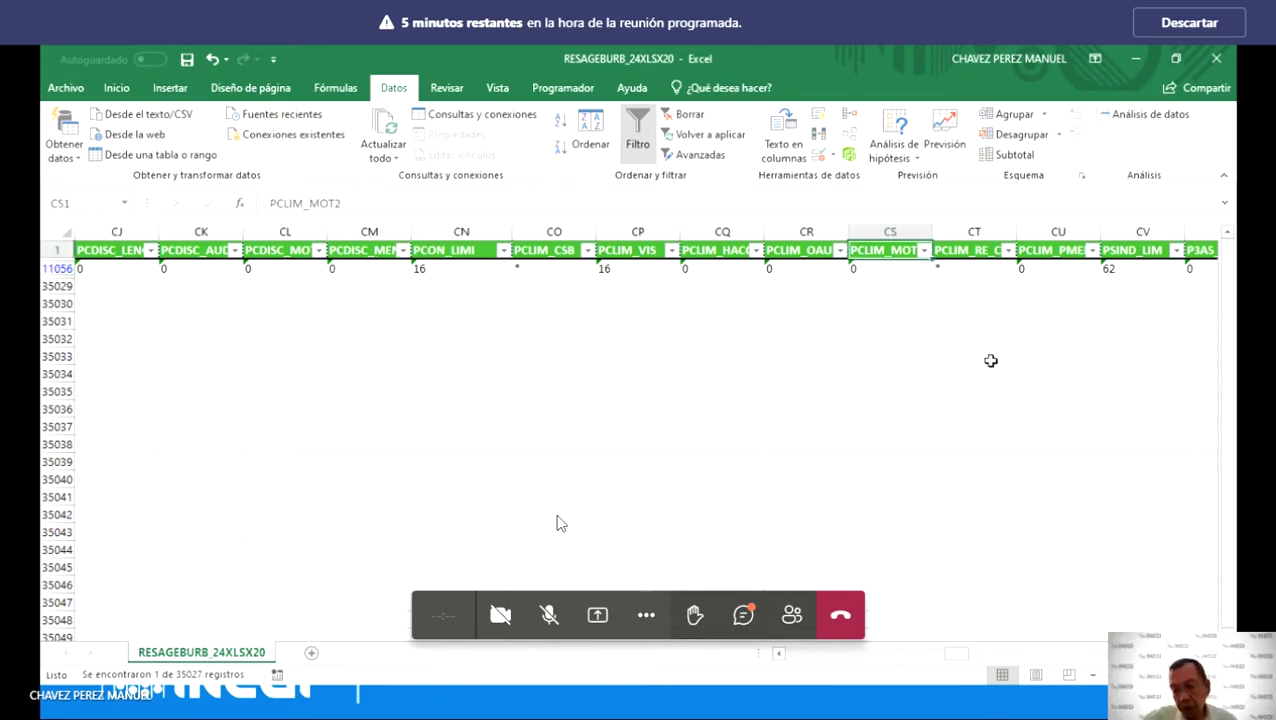
scroll(990, 360, right, 1)
scroll(560, 523, right, 6)
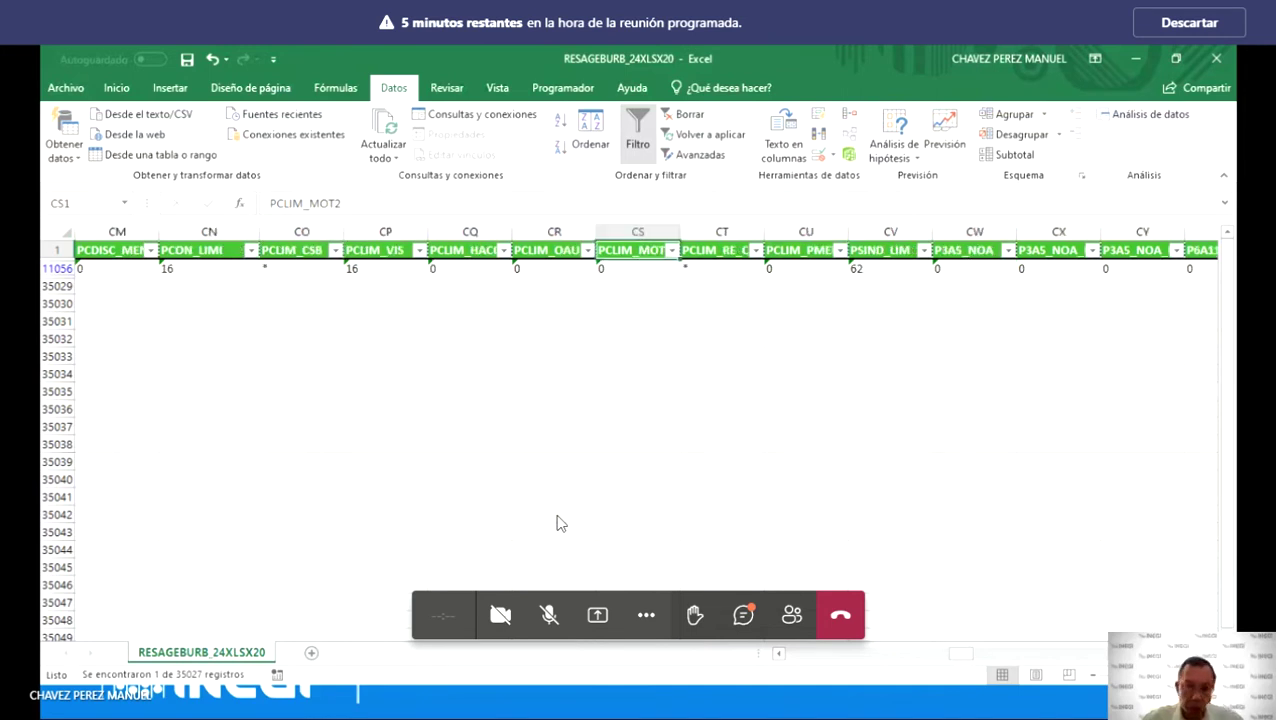
scroll(560, 523, right, 7)
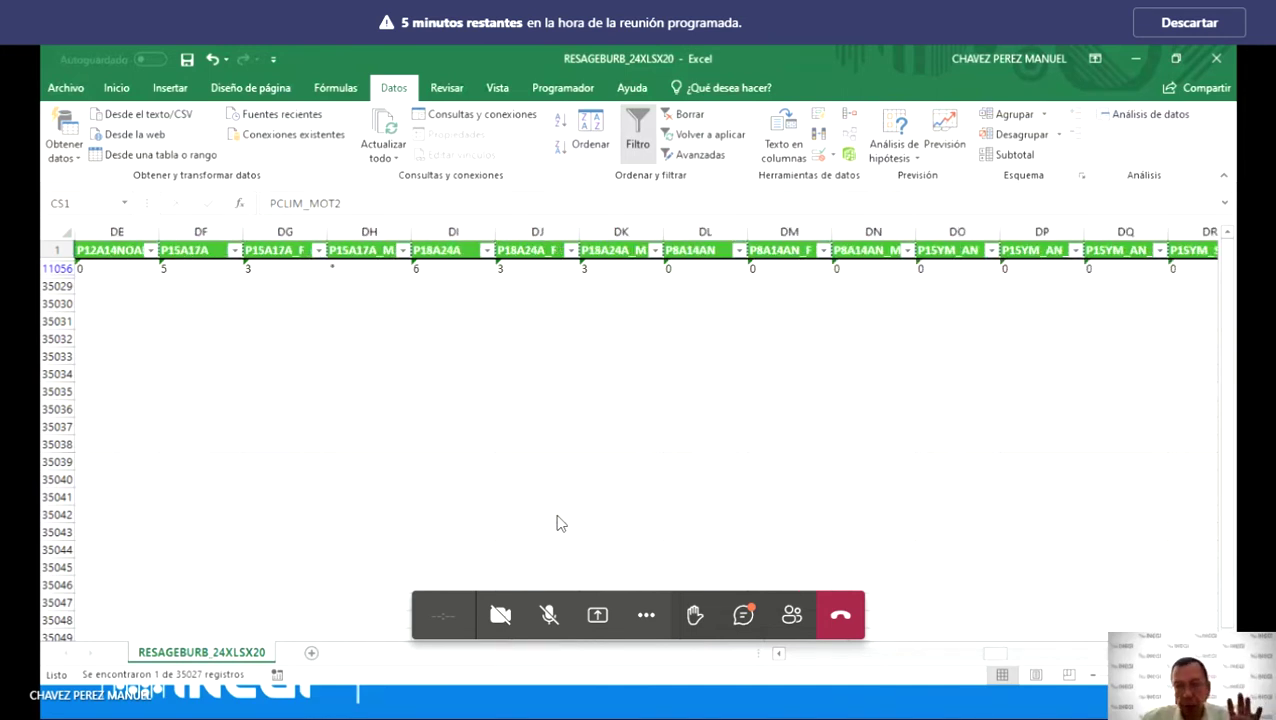
scroll(560, 523, right, 20)
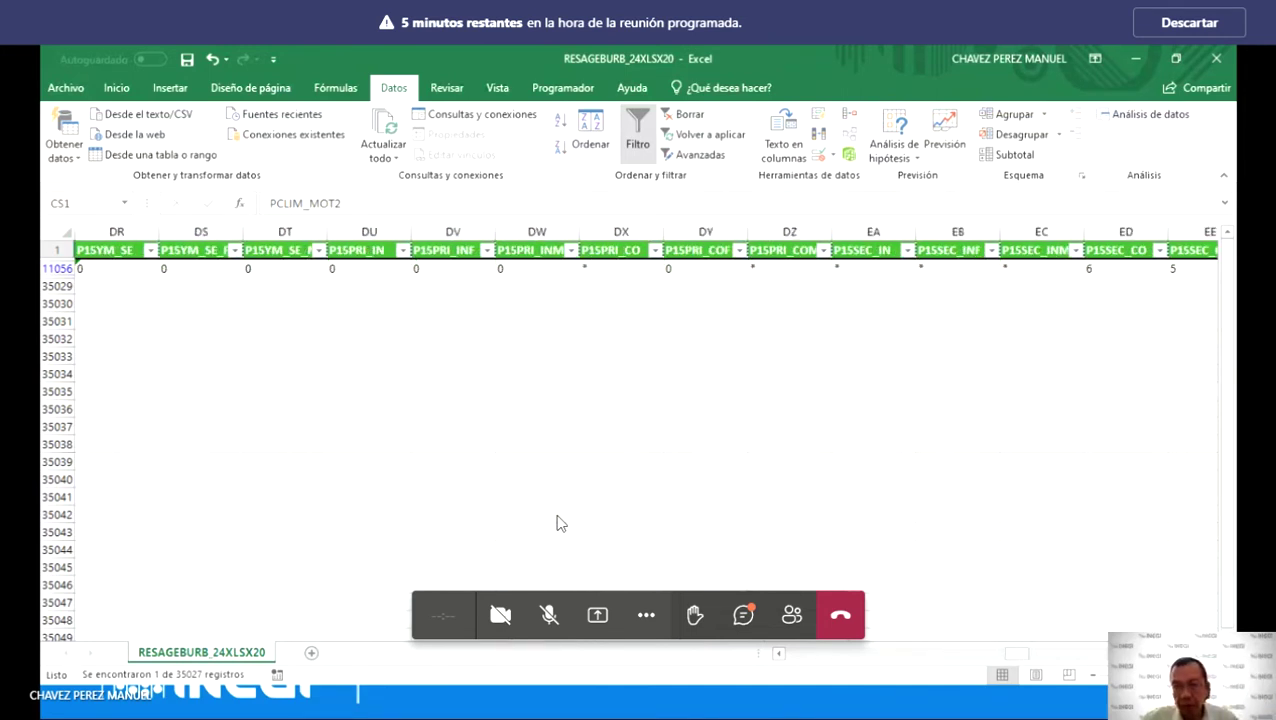
scroll(560, 523, right, 3)
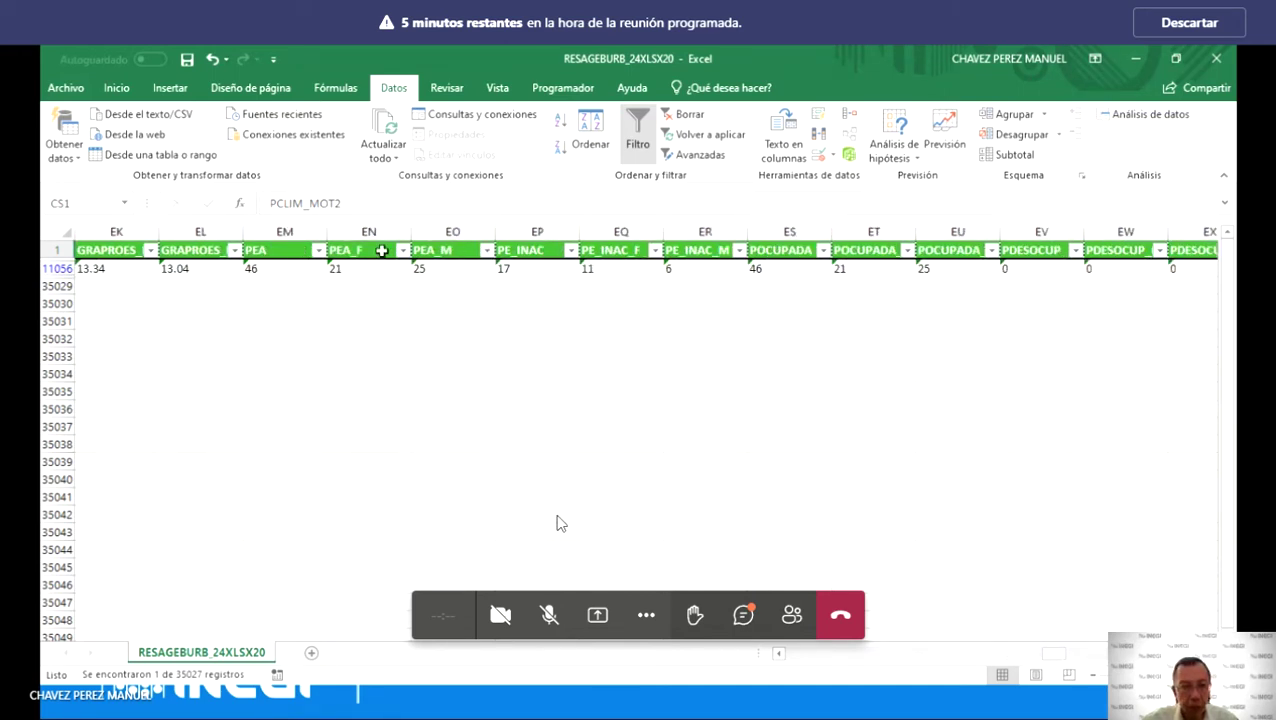
Step: Check the block's economically active population in PEA, PEA_F and PEA_M, and its inactive population in PE_INAC
click(290, 270)
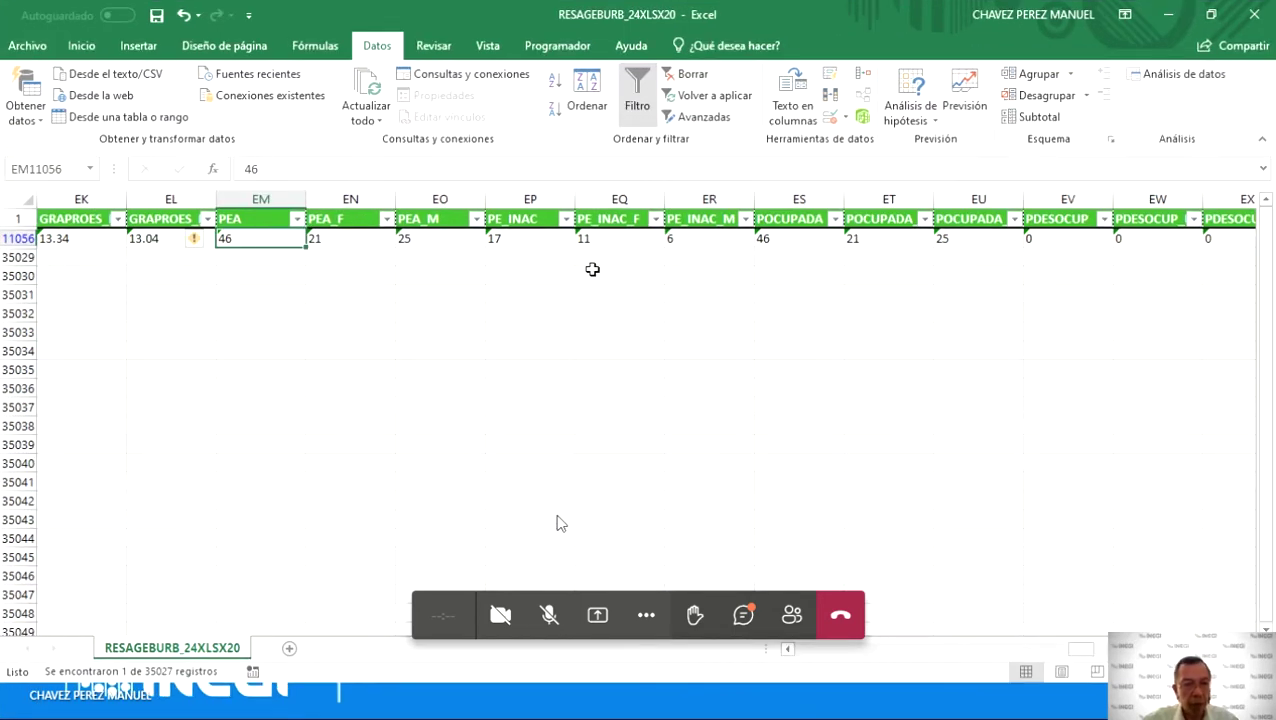
click(336, 240)
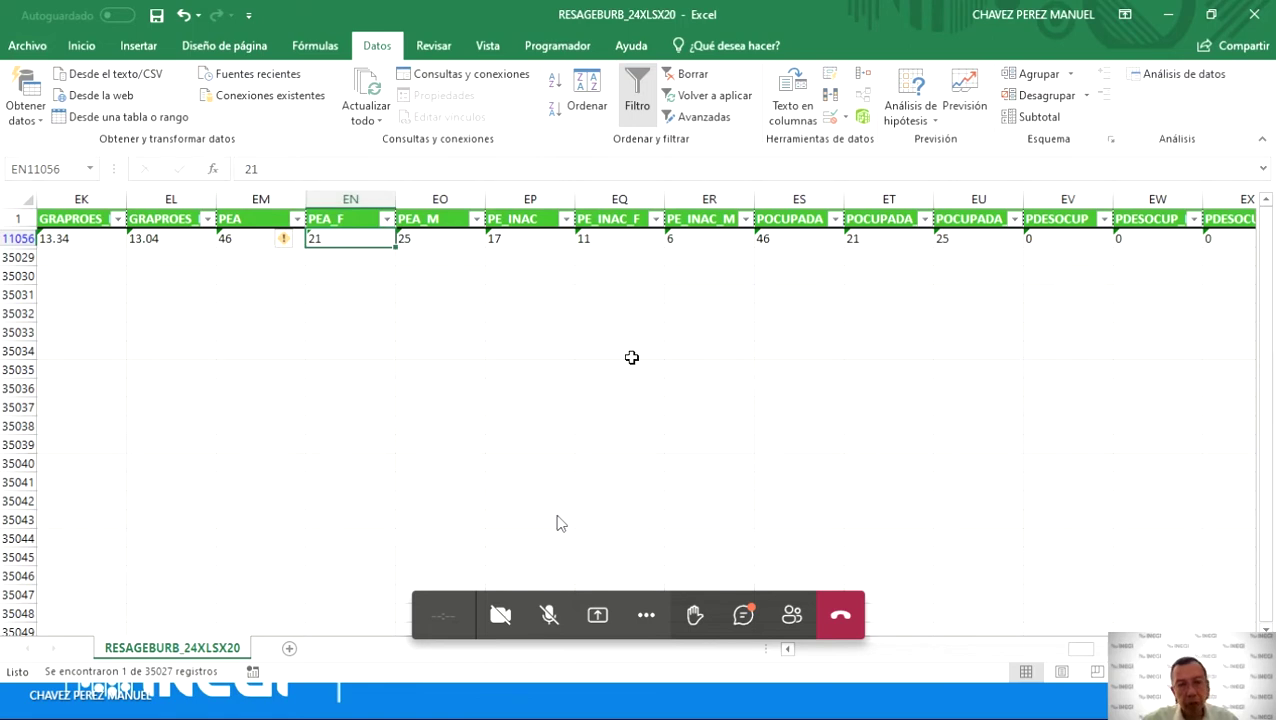
click(435, 238)
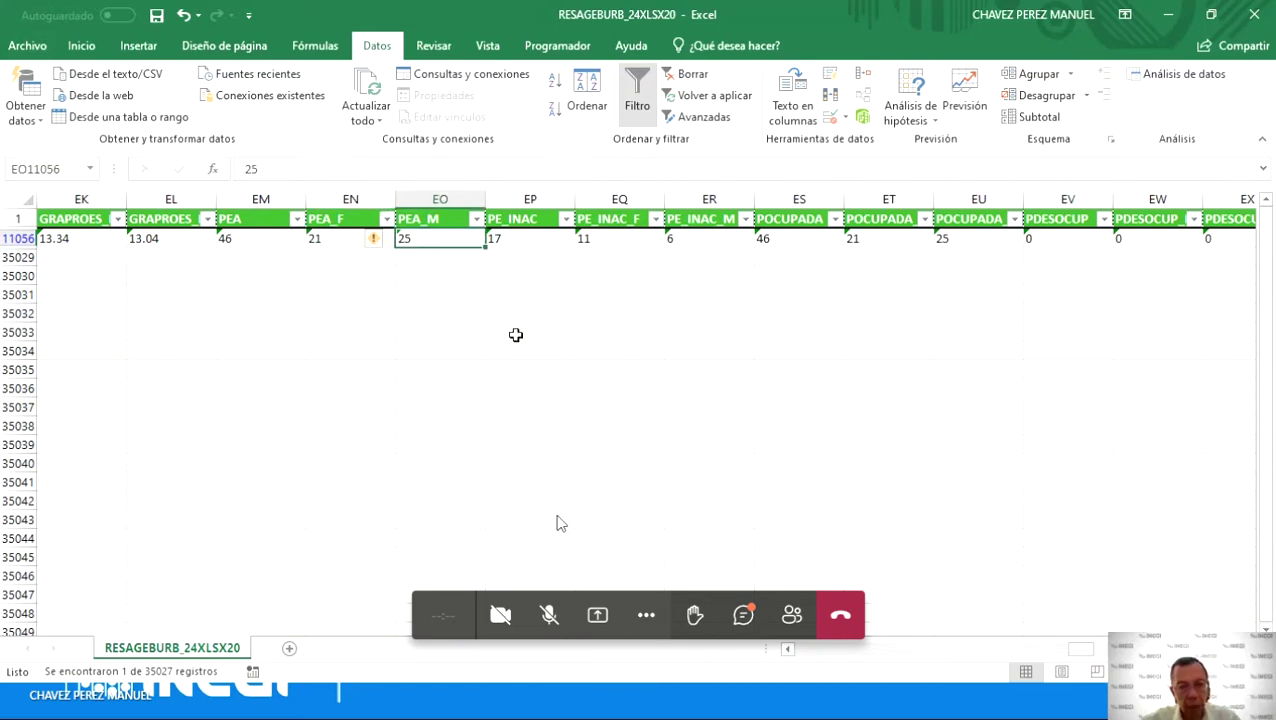
click(505, 240)
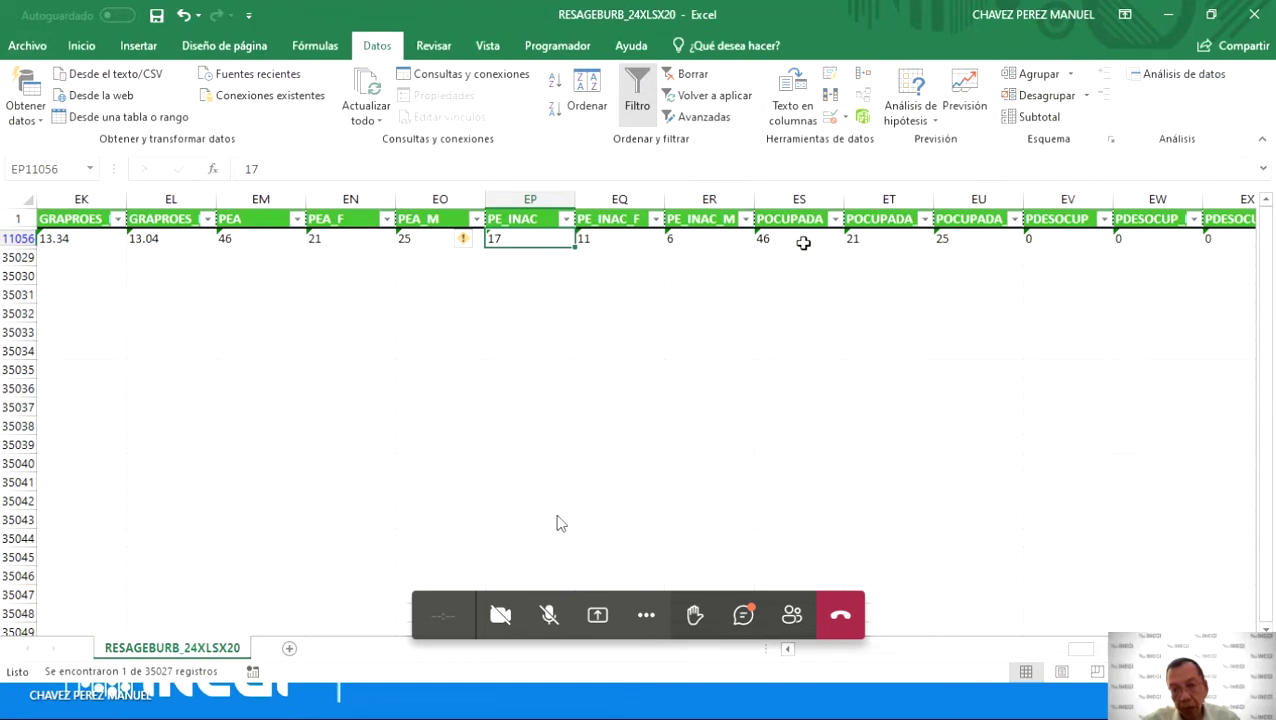
Step: Review the block's employment and health-service columns, checking the values from PDER_IMSS and PDER_ISTE onward
click(1251, 650)
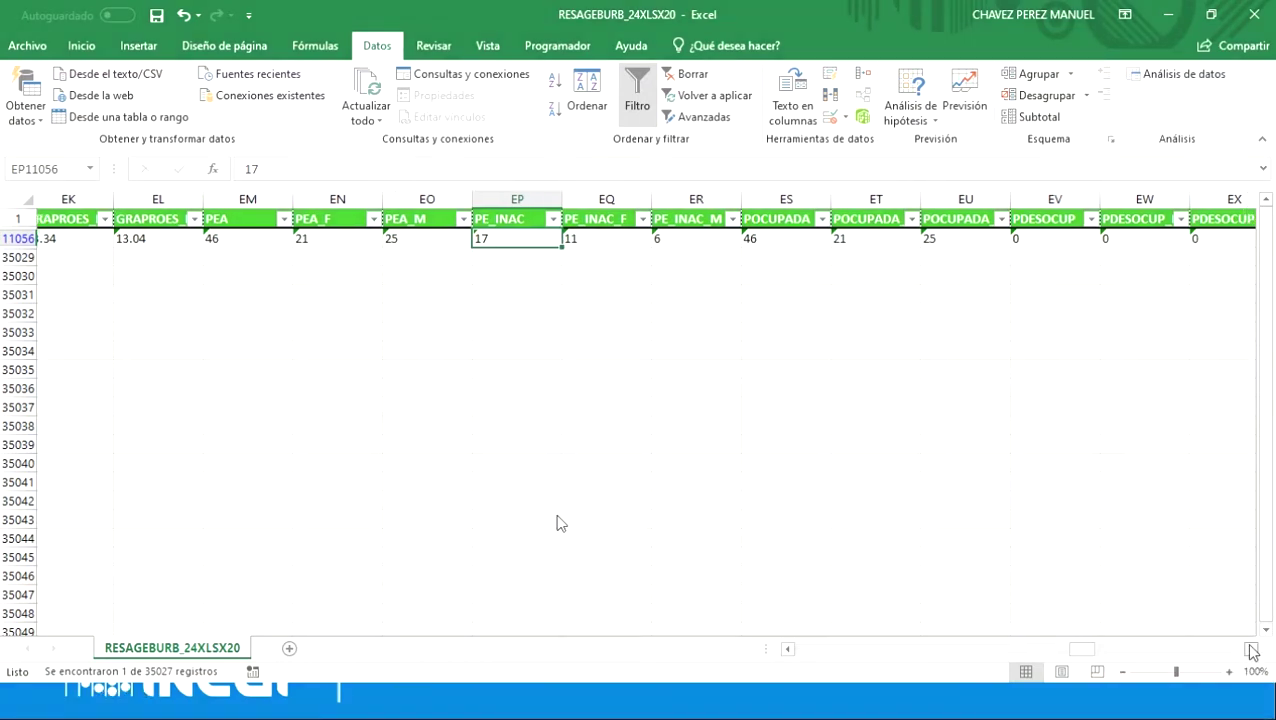
click(1251, 650)
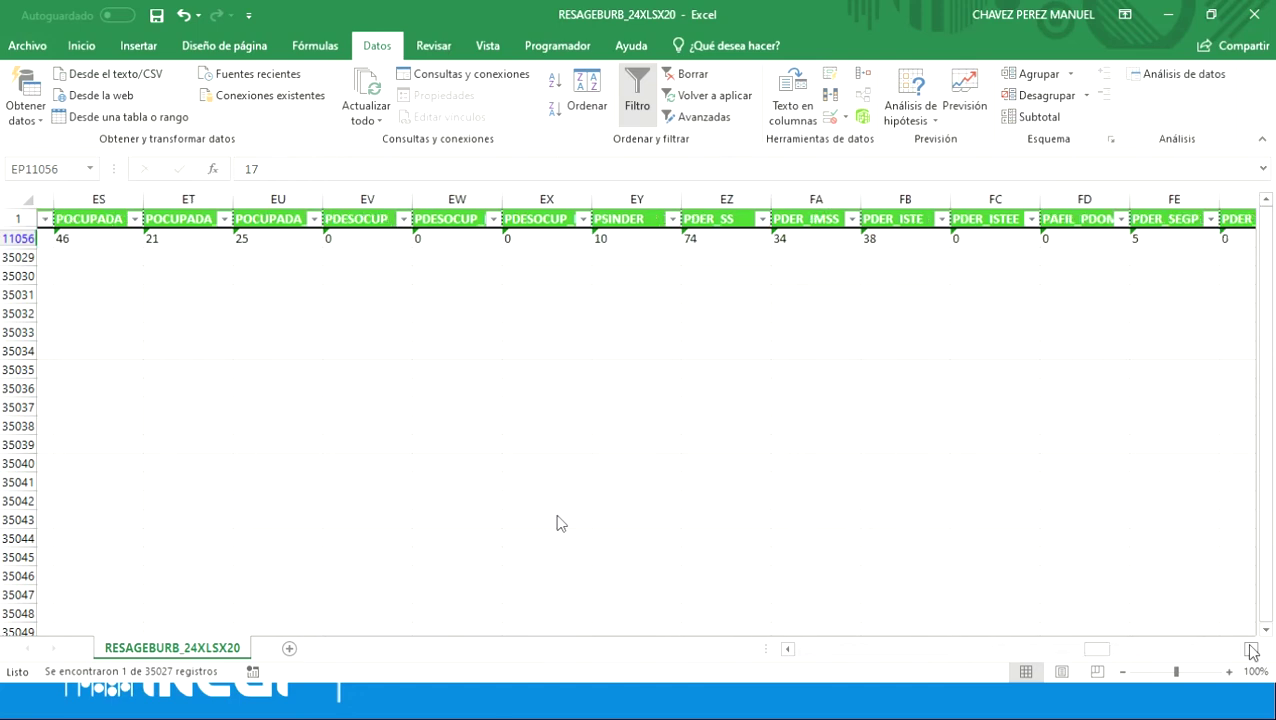
click(788, 236)
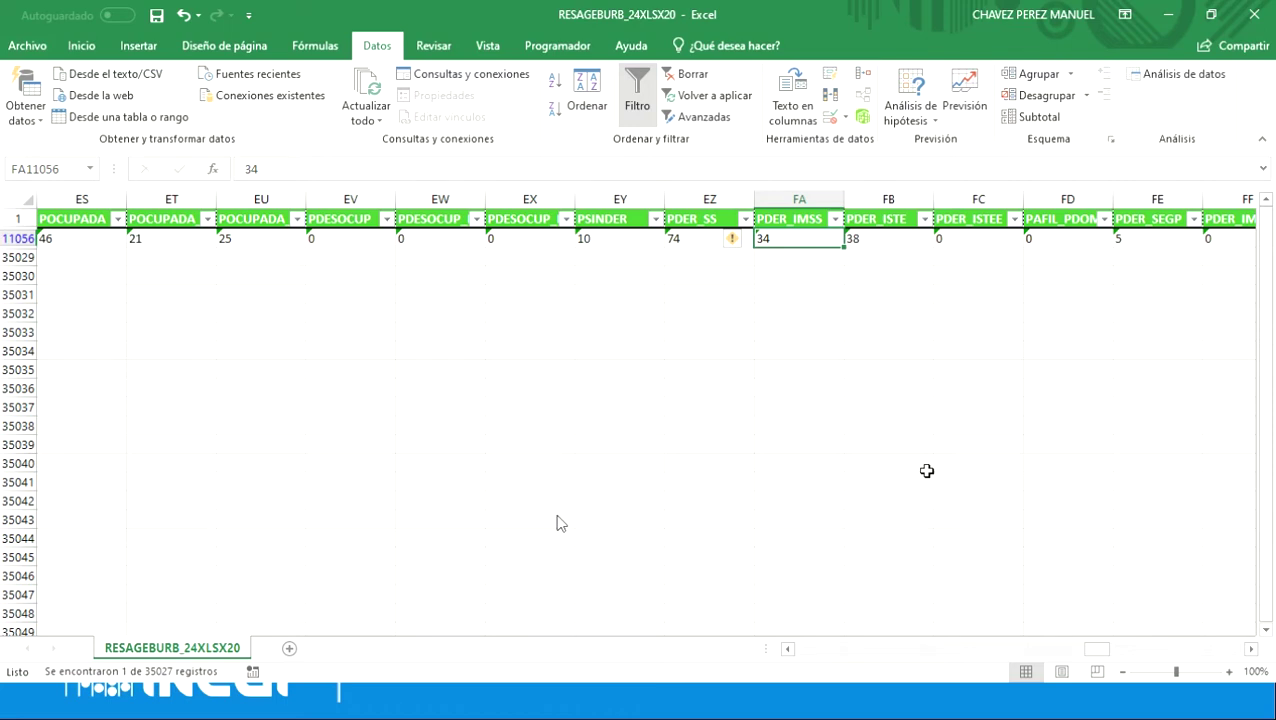
key(Right)
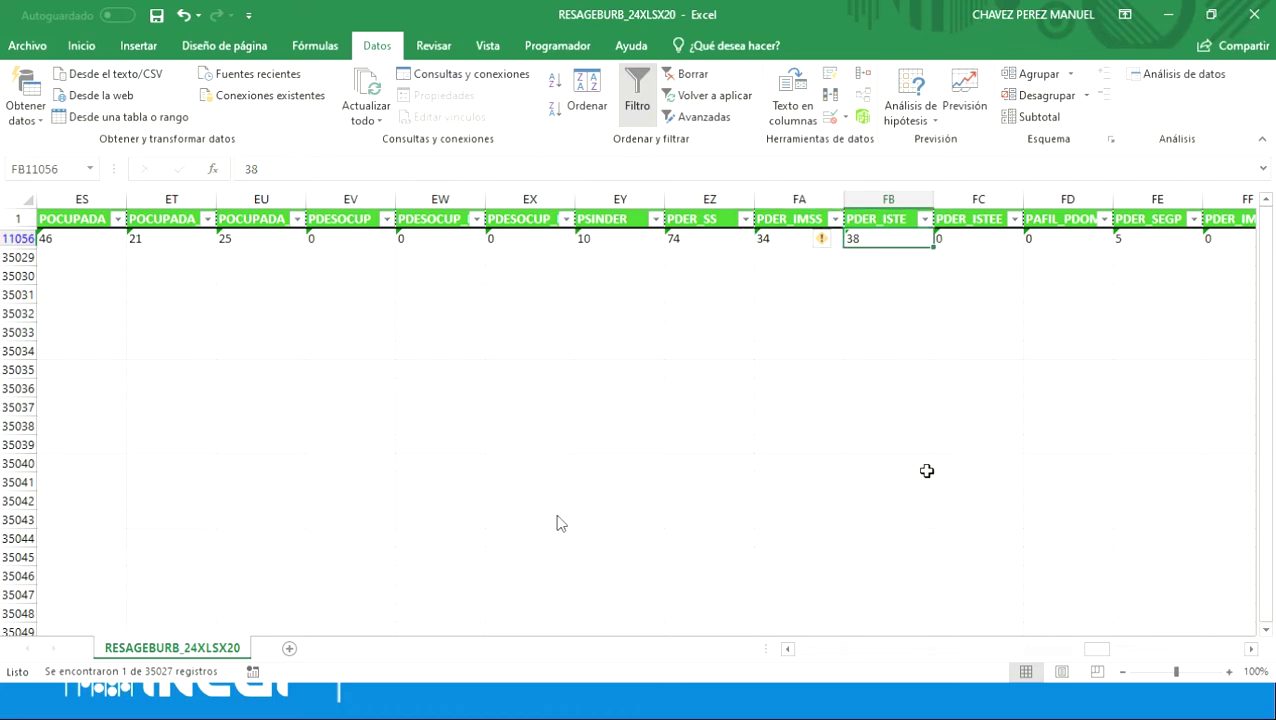
key(Right)
key(Right)
key(Right)
key(Right)
key(Right)
key(Right)
key(Right)
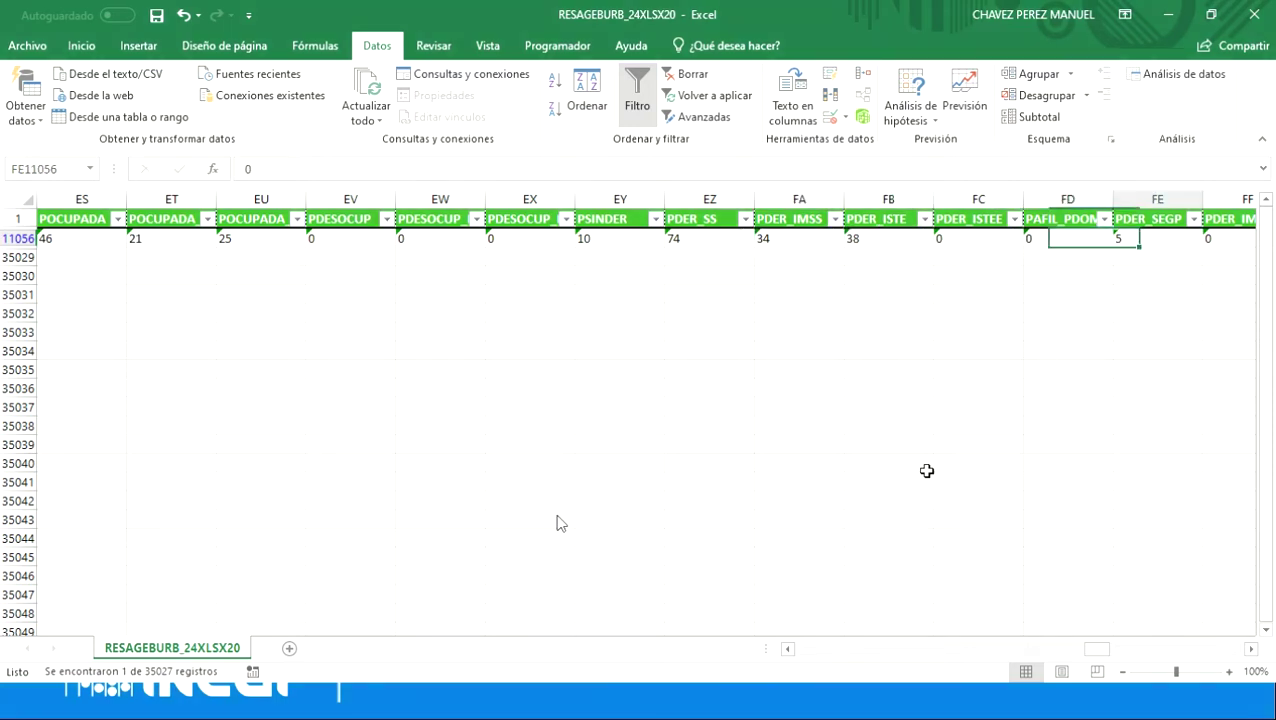
Step: Review the block's marital status columns for ages 12 and over and its religion columns through PSIN_RELIG
key(Right)
key(Right)
key(Right)
key(Right)
key(Right)
key(Right)
key(Right)
key(Right)
key(Right)
key(Right)
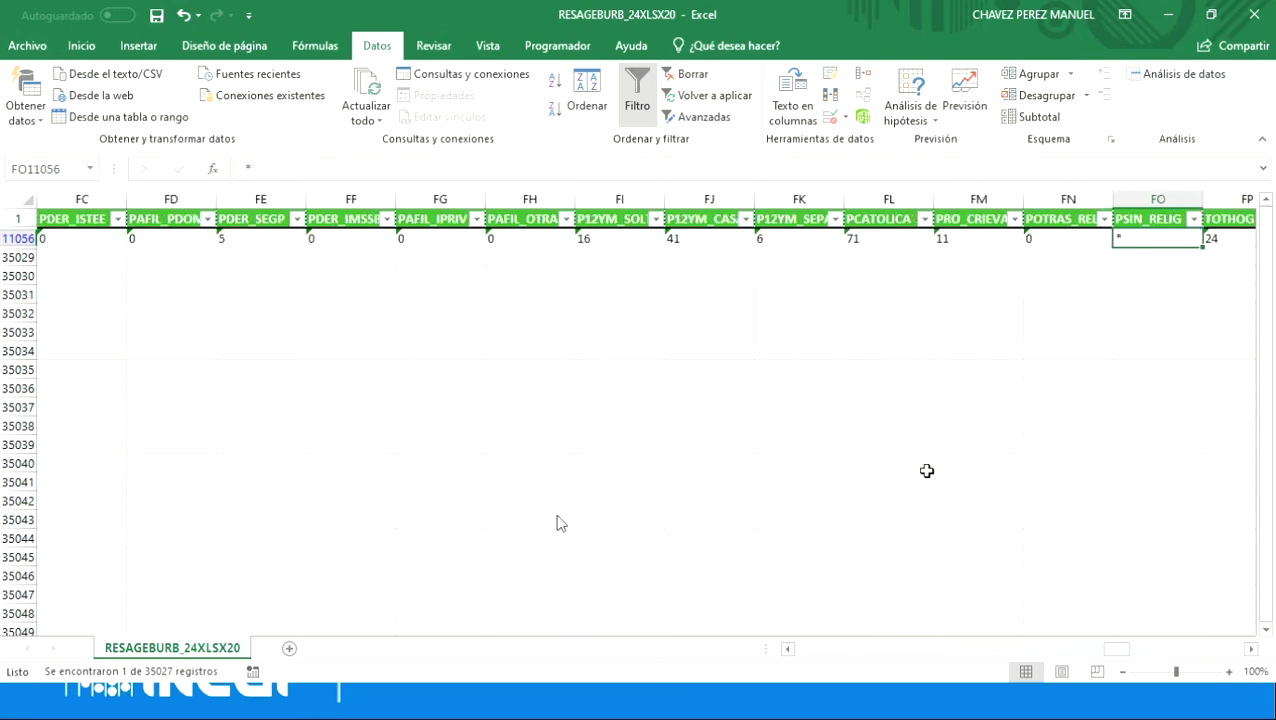
Step: Check the block's religion values in PCATOLICA, PRO_CRIEVA and PSIN_RELIG
key(Left)
key(Left)
key(Left)
key(Left)
key(Left)
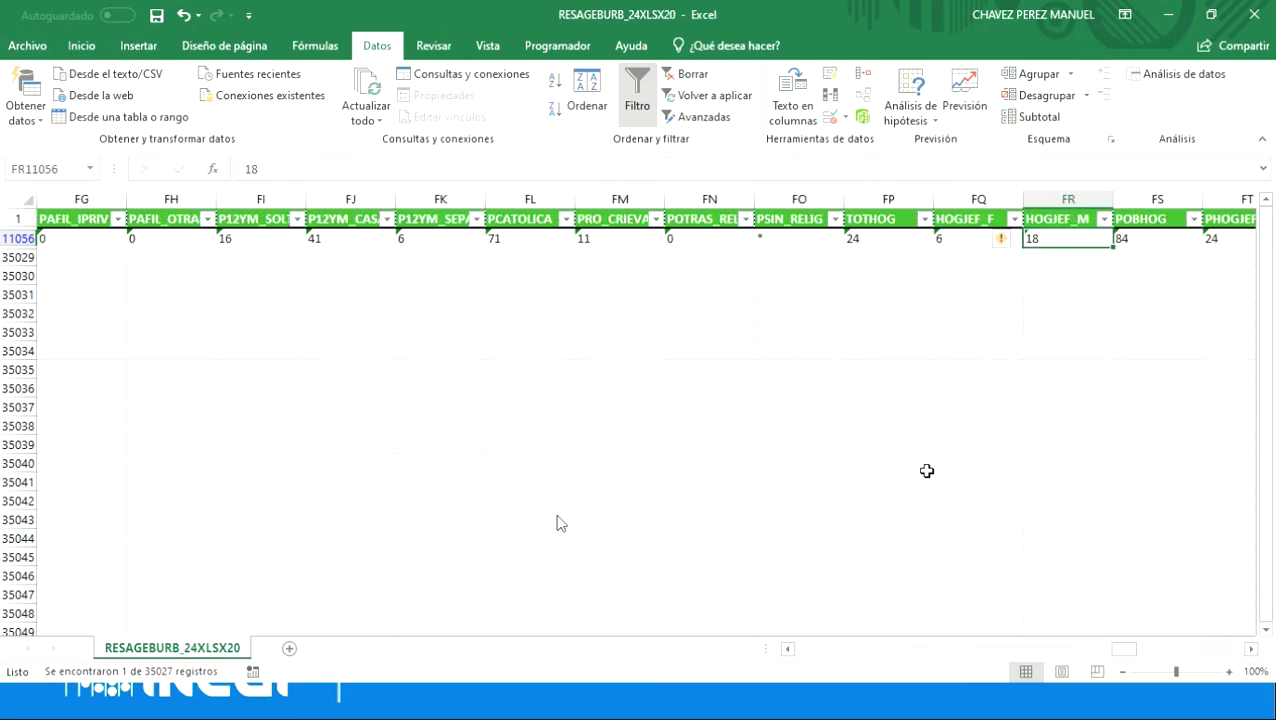
key(Left)
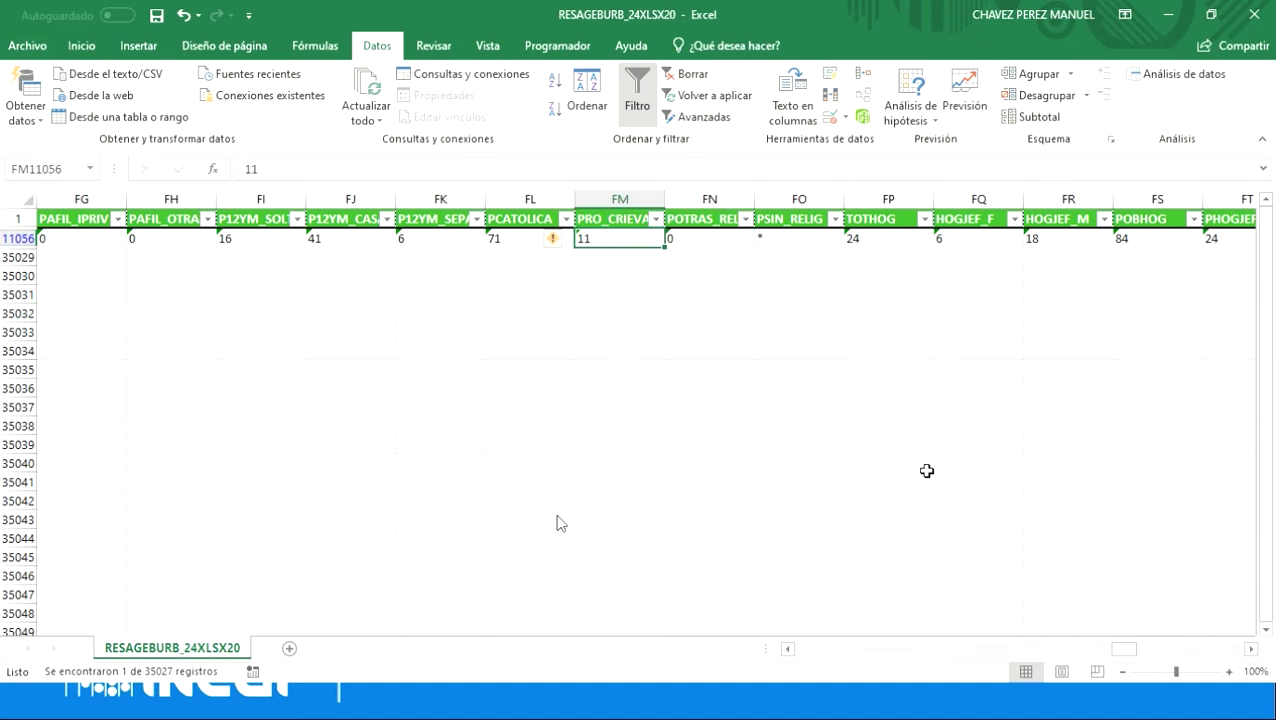
key(Left)
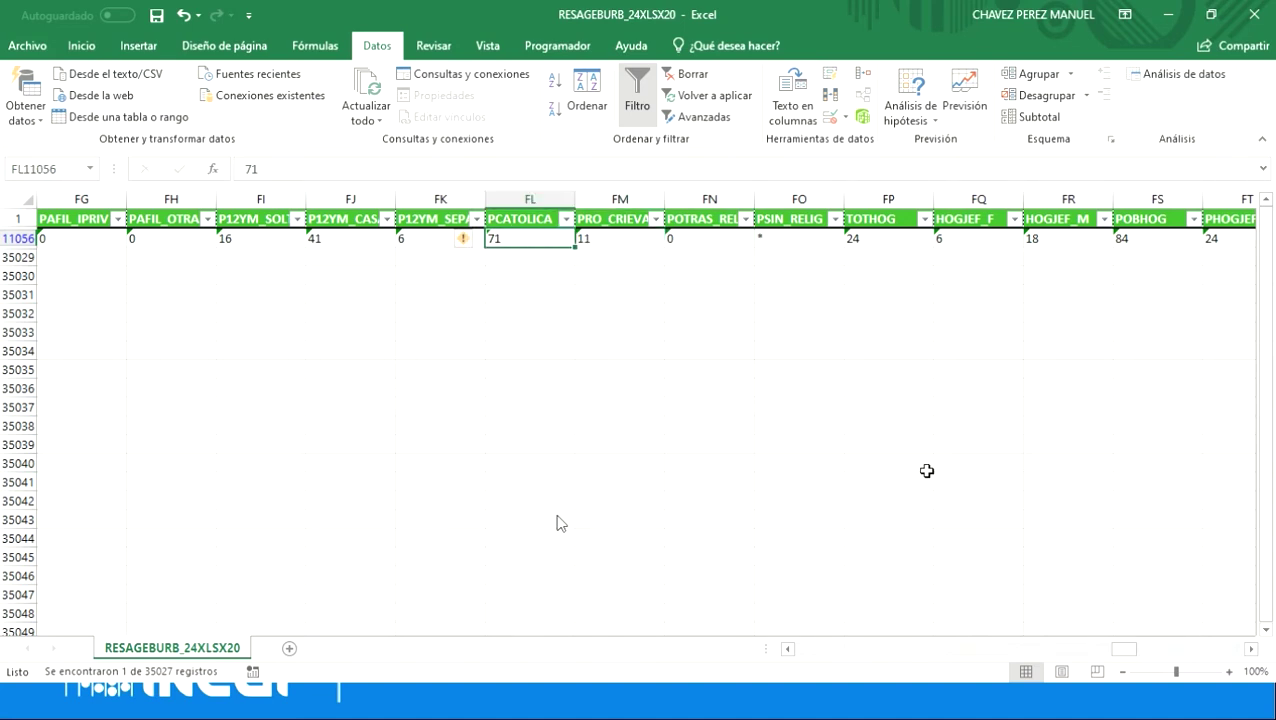
key(Right)
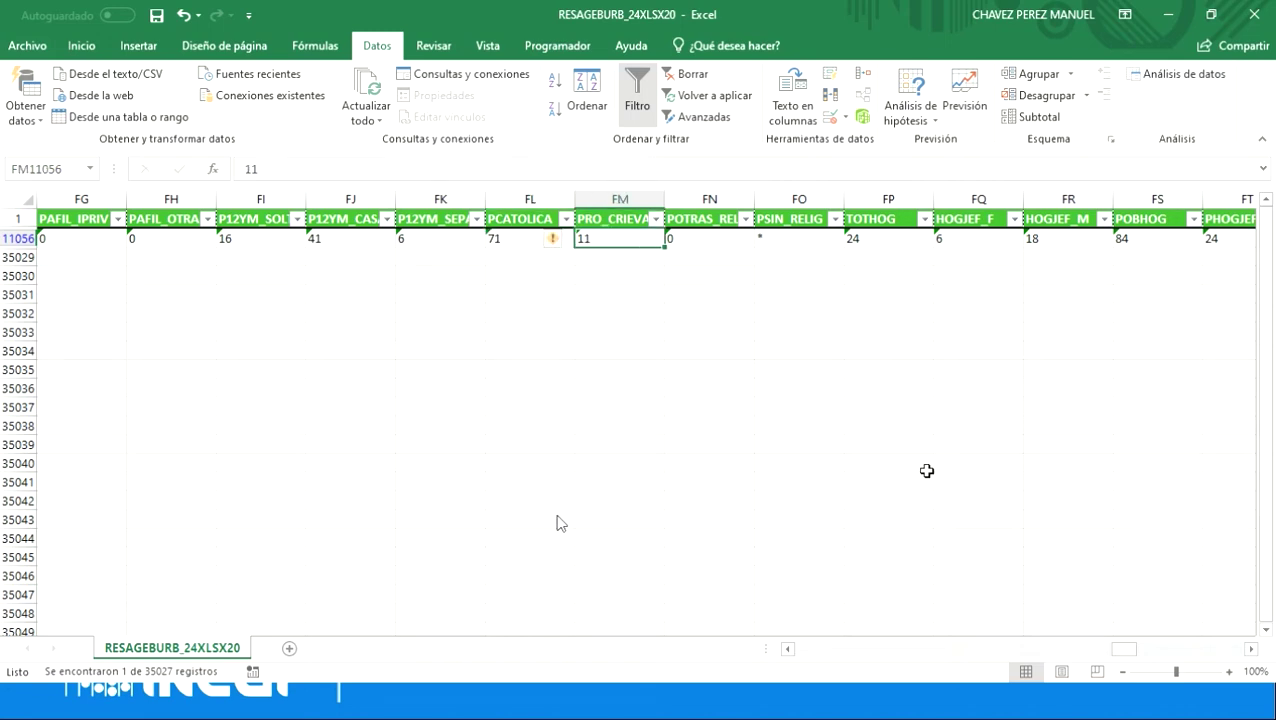
key(Right)
key(Right)
key(Right)
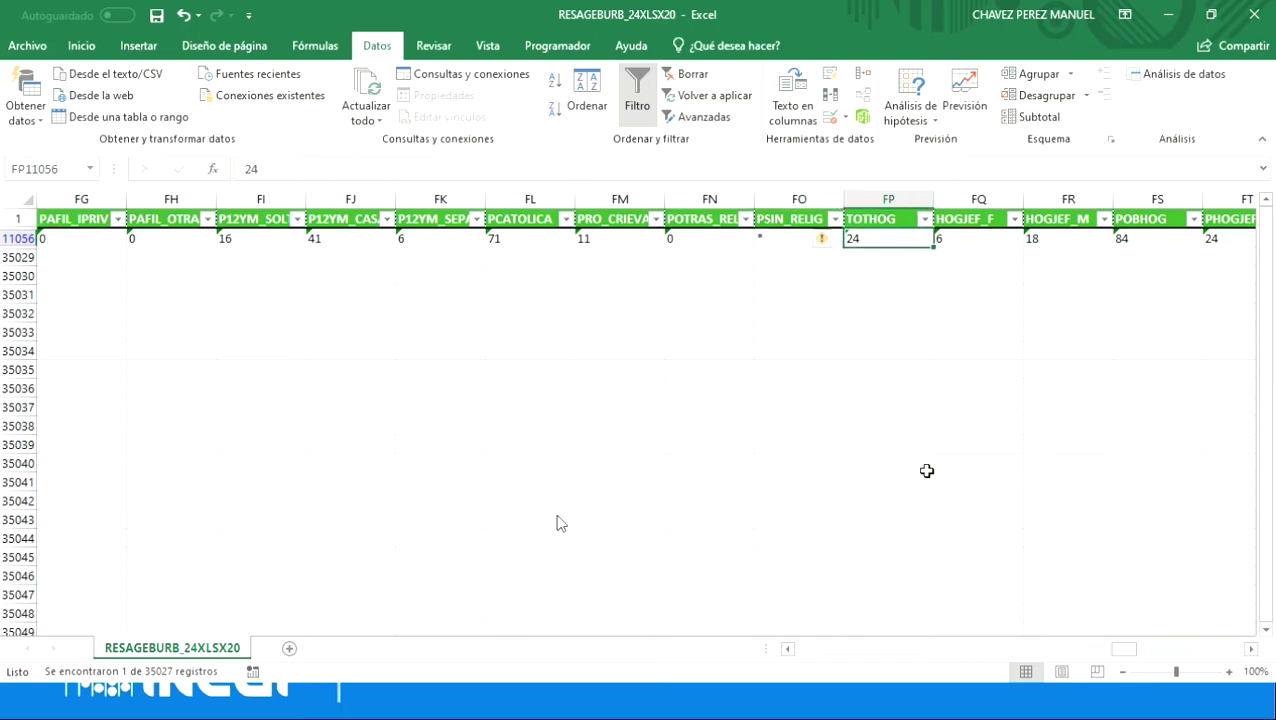
key(Left)
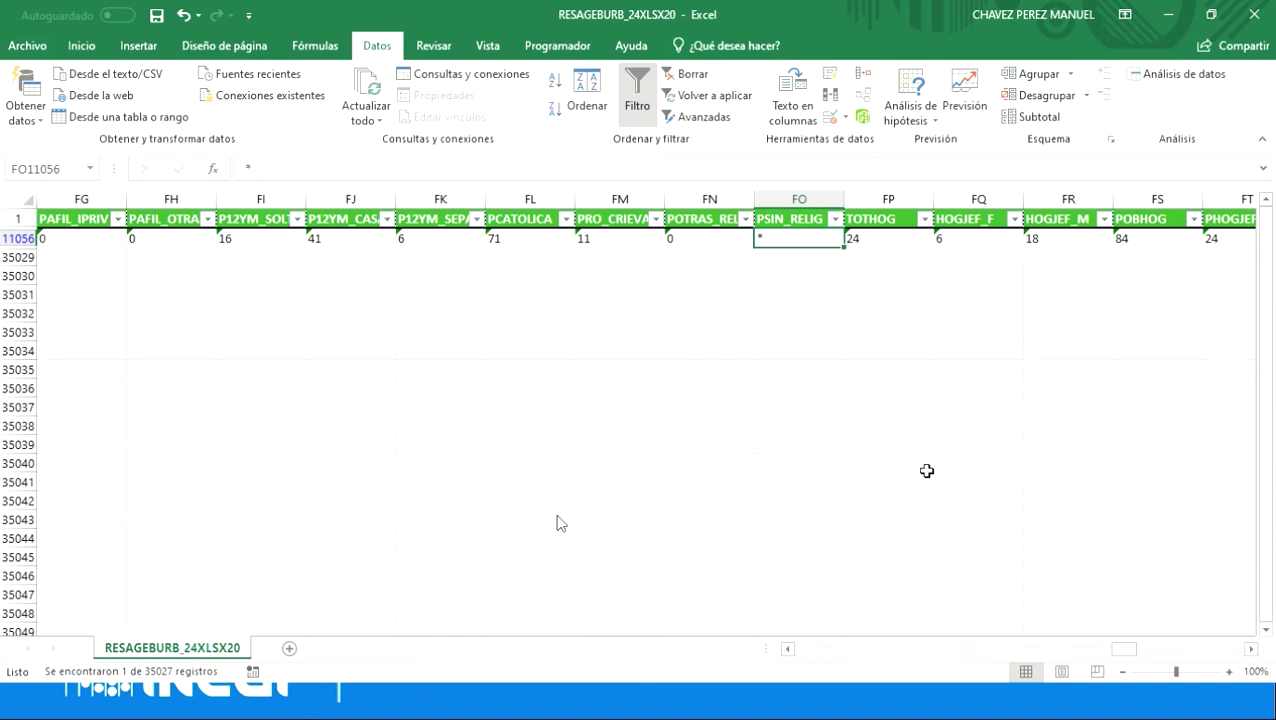
Step: Review the block's household values in TOTHOG, HOGJEF_F and HOGJEF_M, continuing through PHOGJEF_M
key(Right)
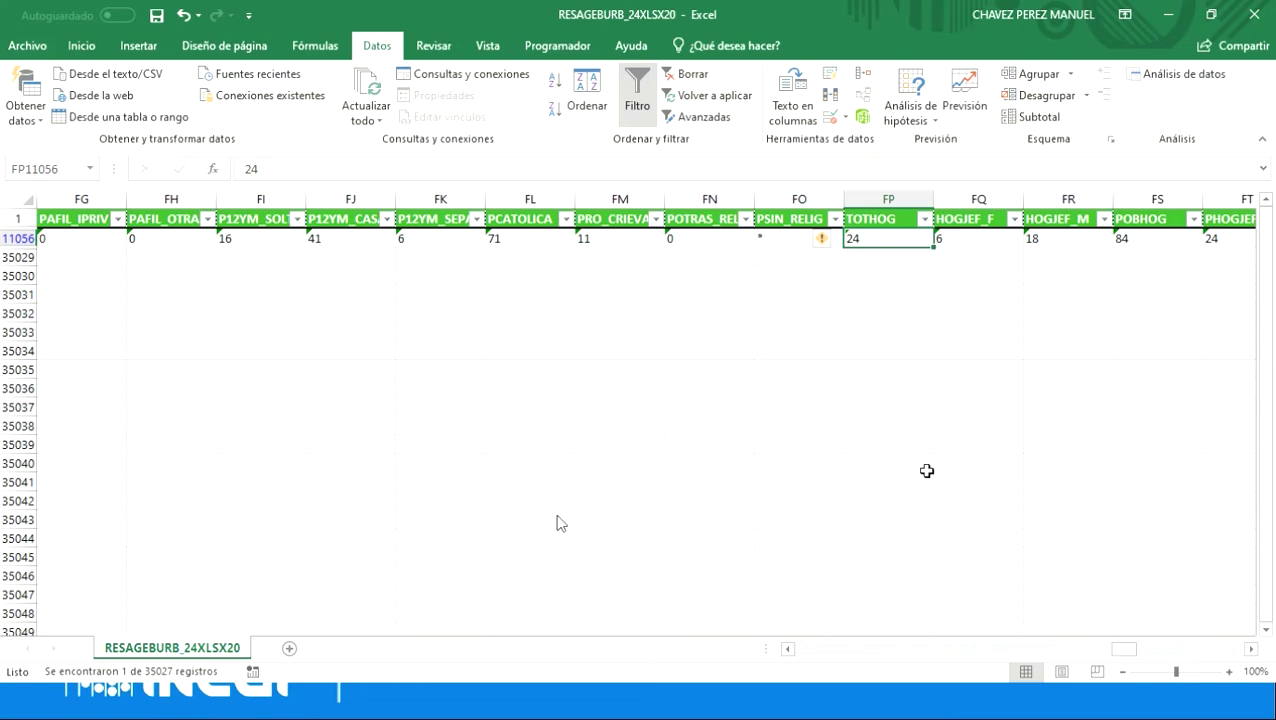
key(Right)
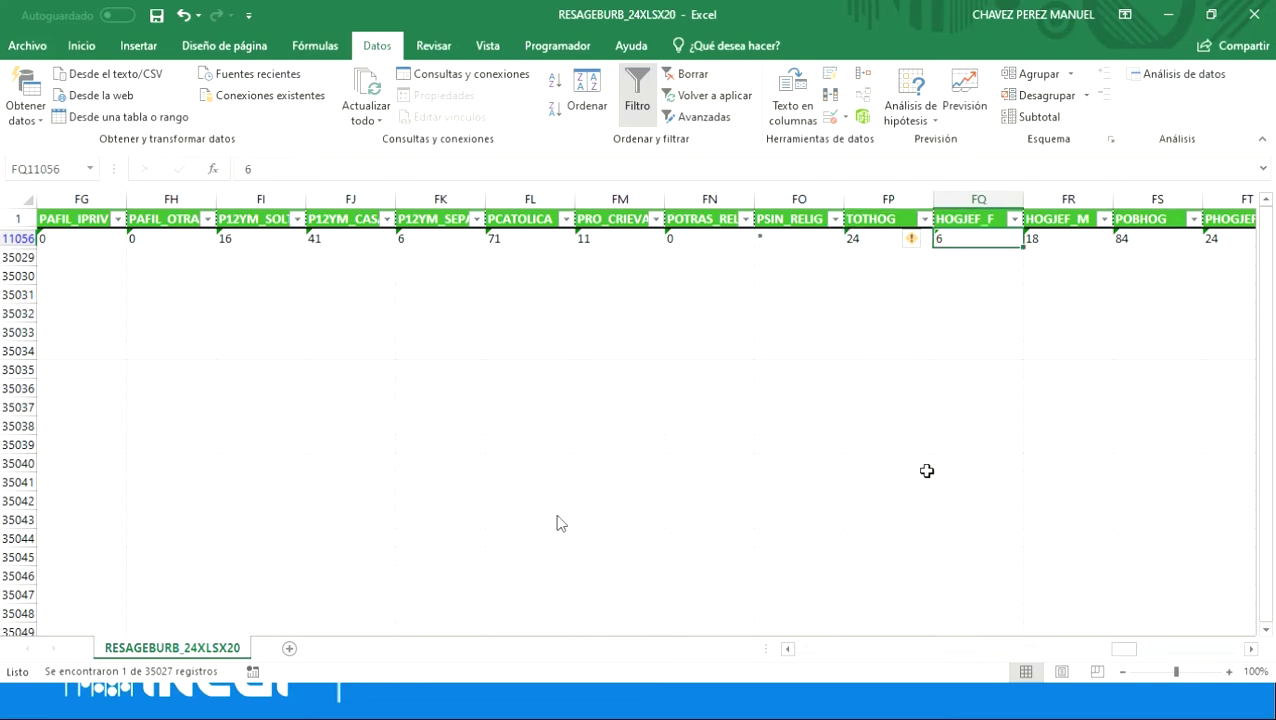
key(Right)
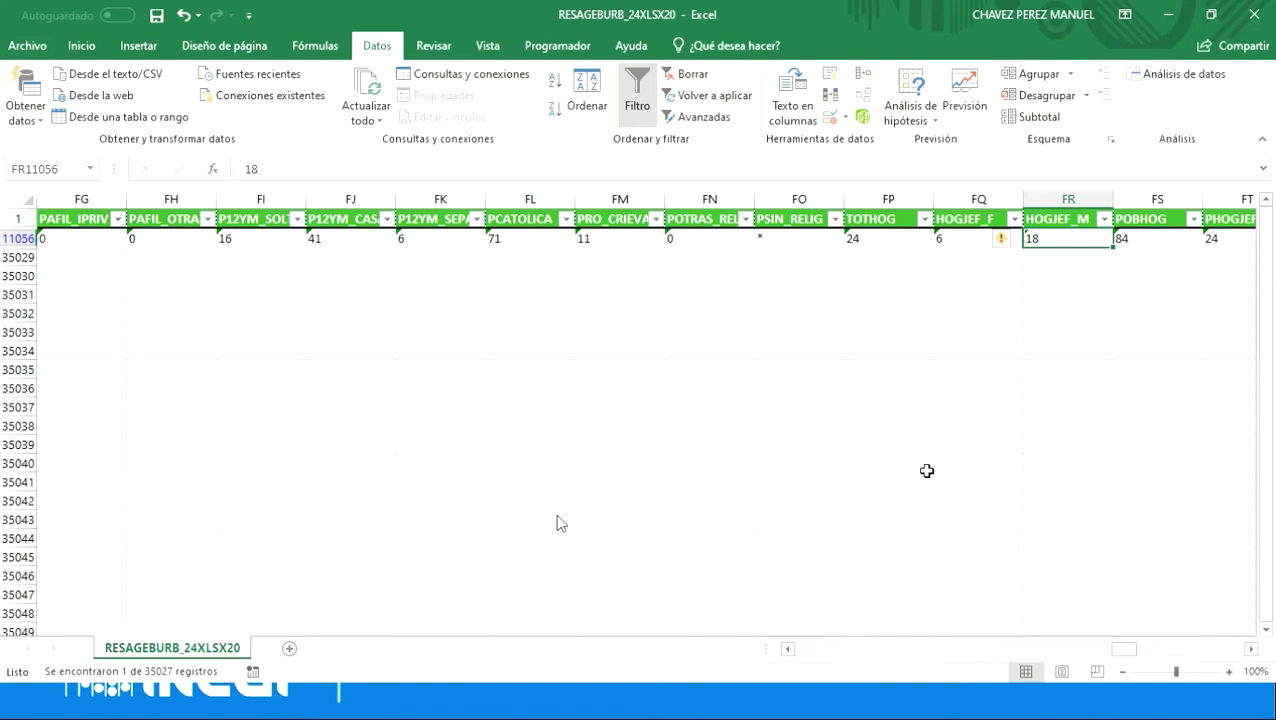
key(Right)
key(Right)
key(Right)
key(Right)
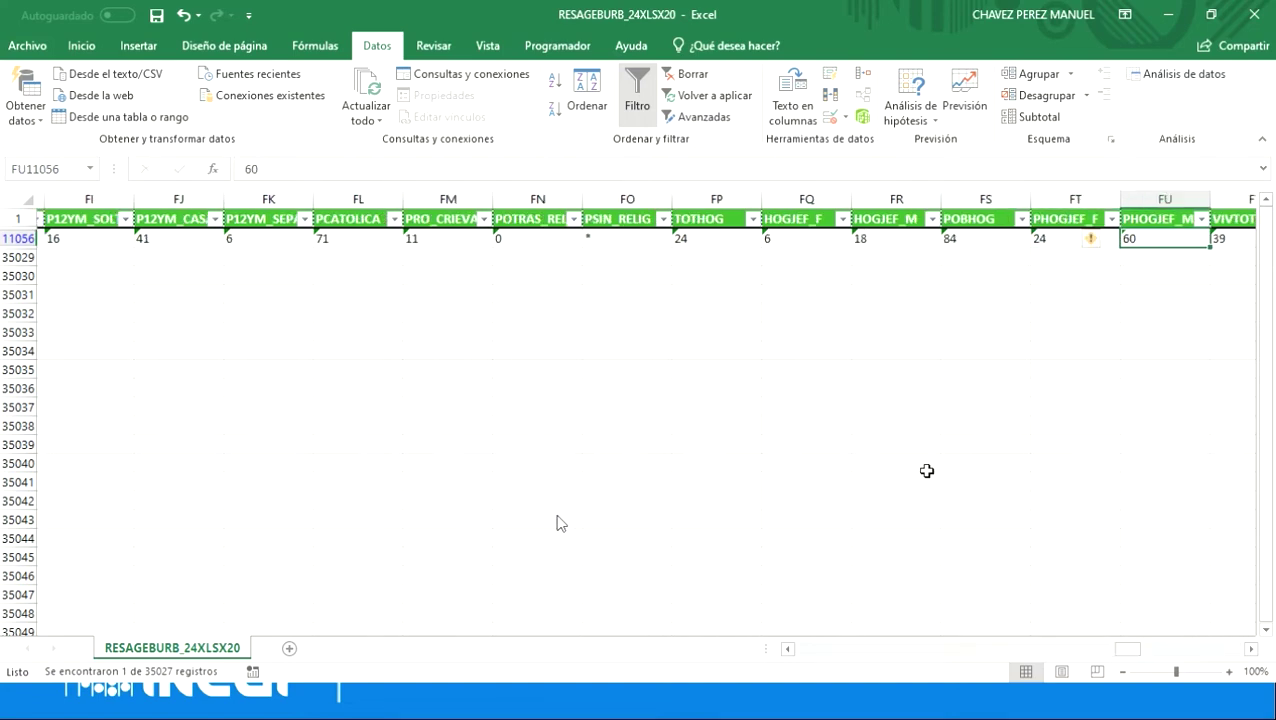
Step: Review the block's dwelling values from VIVTOT through TVIVPARHAB
key(Right)
key(Right)
key(Right)
key(Right)
key(Right)
key(Right)
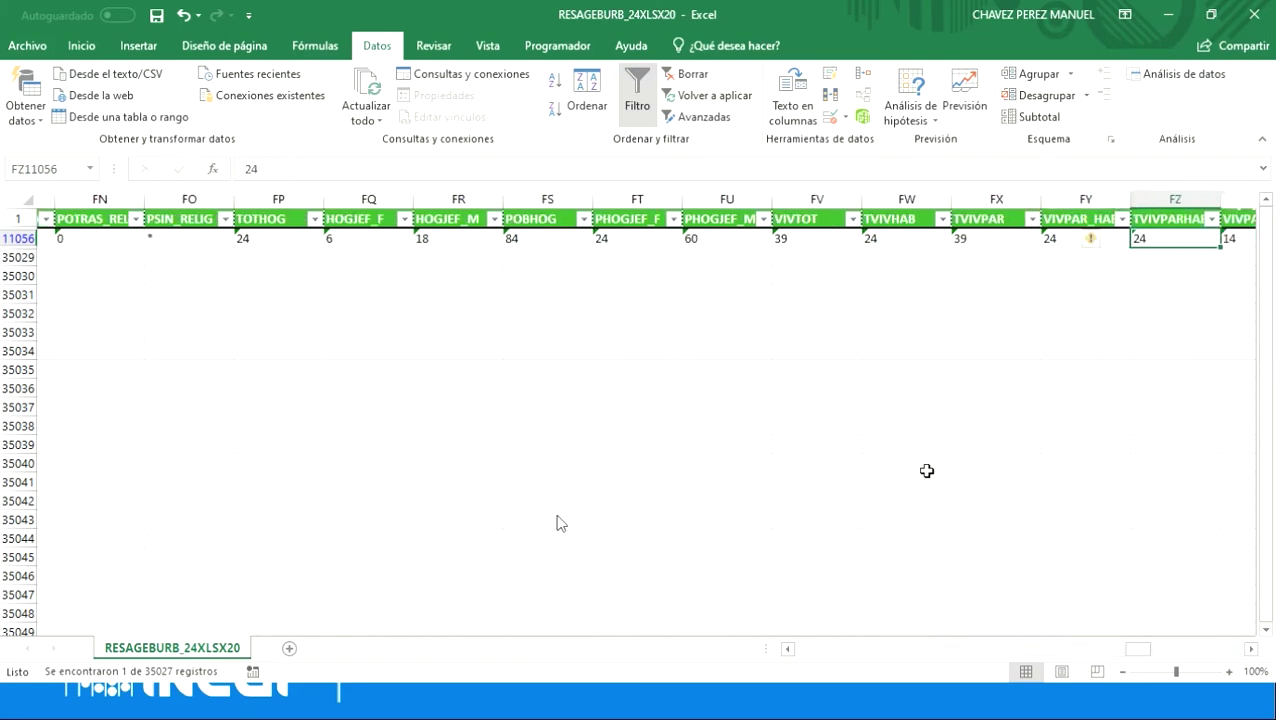
Step: Review the block's uninhabited and temporary-use dwellings, and check the average occupants per dwelling and per room
key(Right)
key(Right)
key(Right)
key(Right)
key(Right)
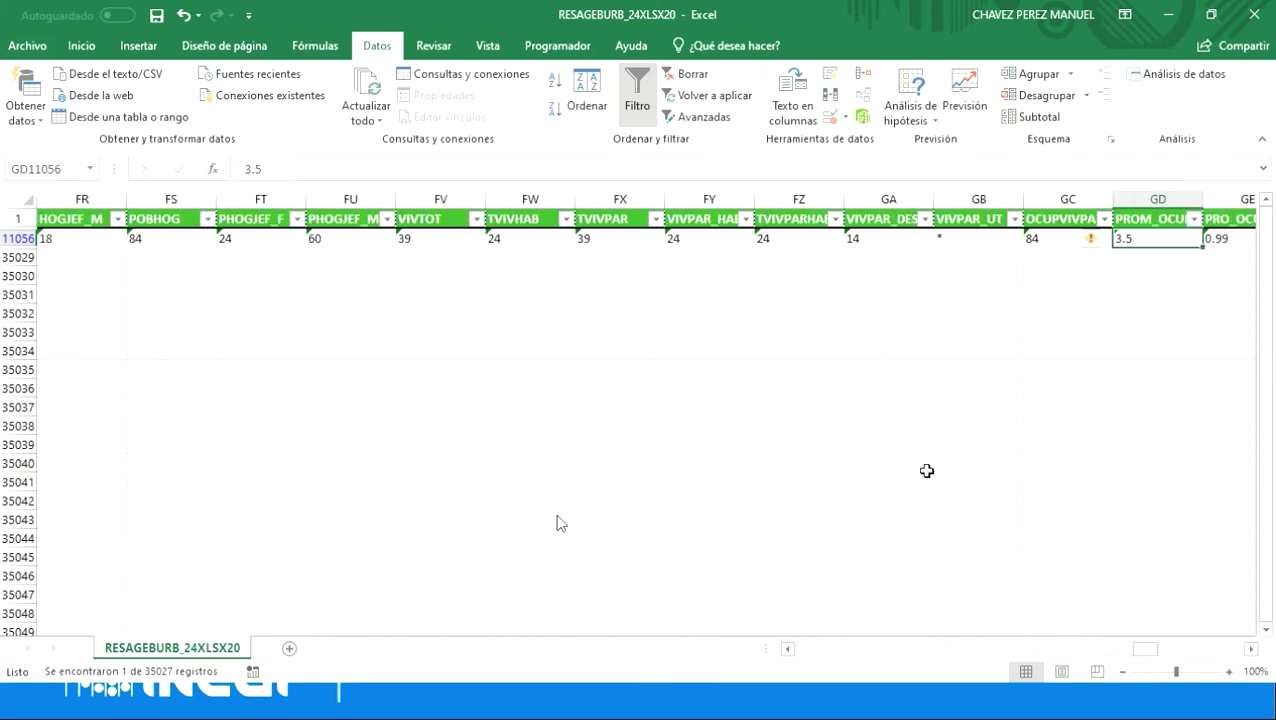
key(Left)
key(Left)
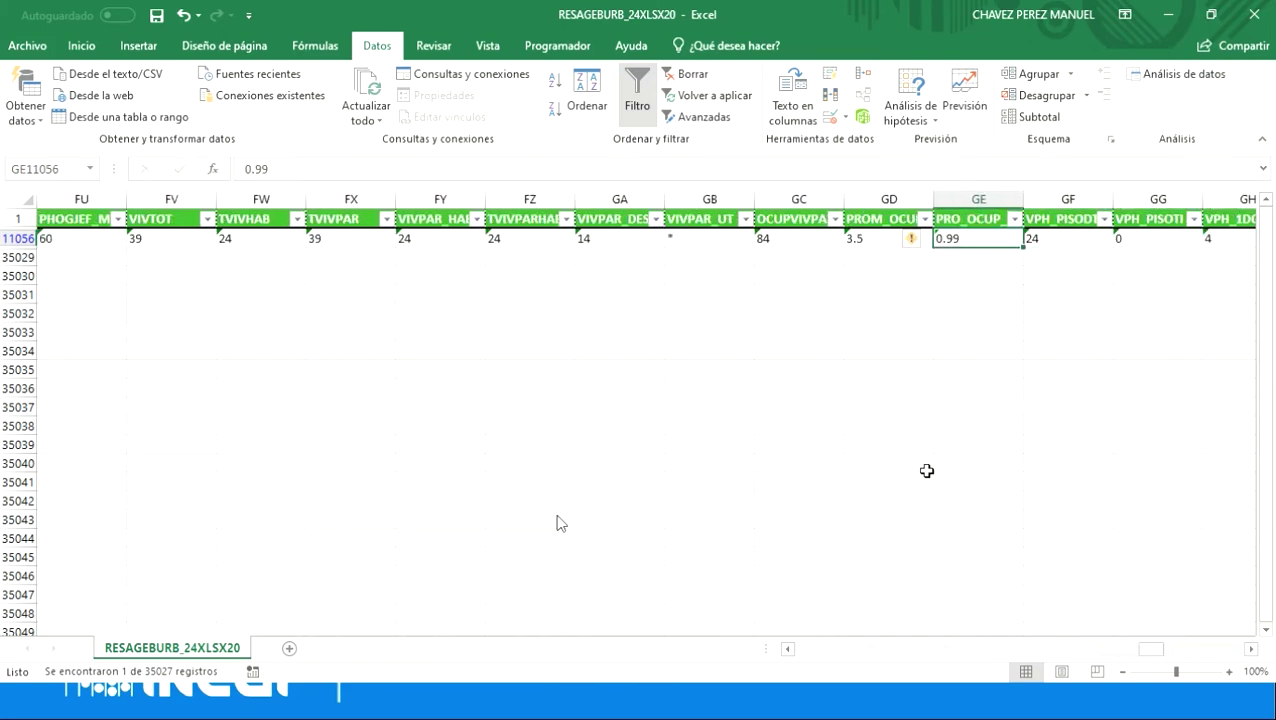
key(Left)
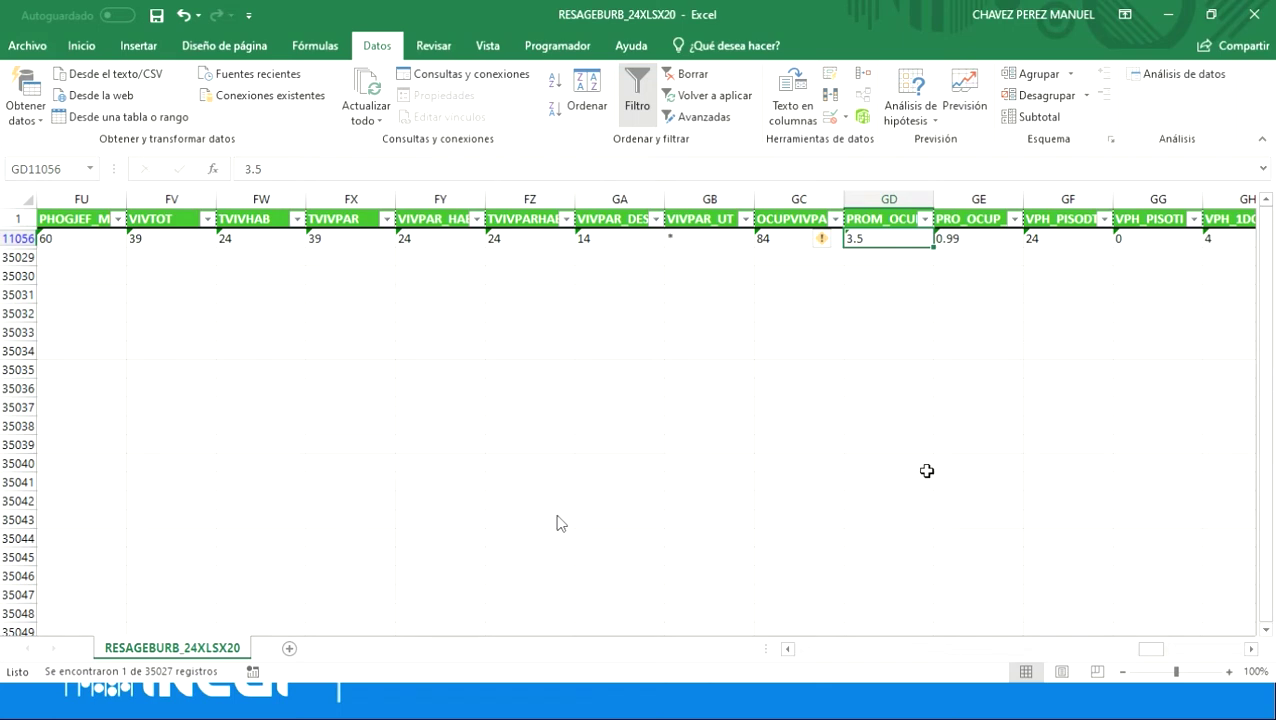
Step: Review the block's dwelling floor, bedroom and room columns from VPH_PISODT through VPH_1CUART
key(Right)
key(Right)
key(Right)
key(Right)
key(Right)
key(Right)
key(Right)
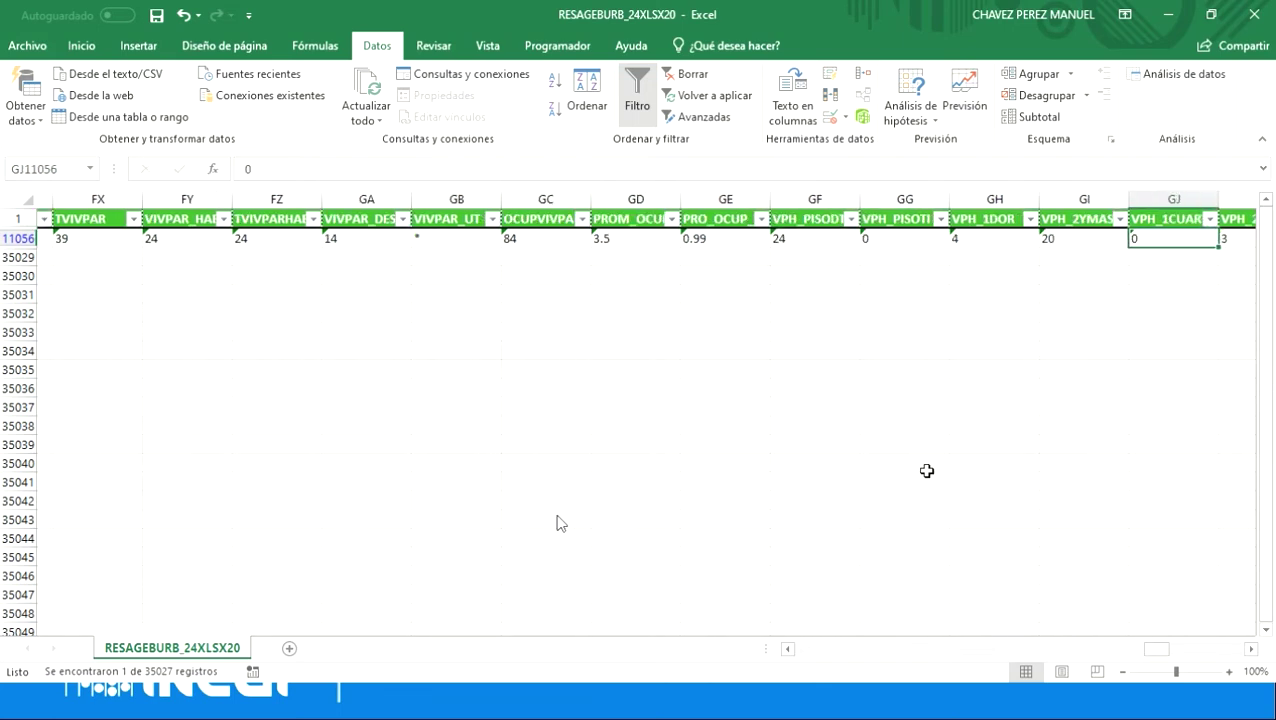
key(Left)
key(Left)
key(Right)
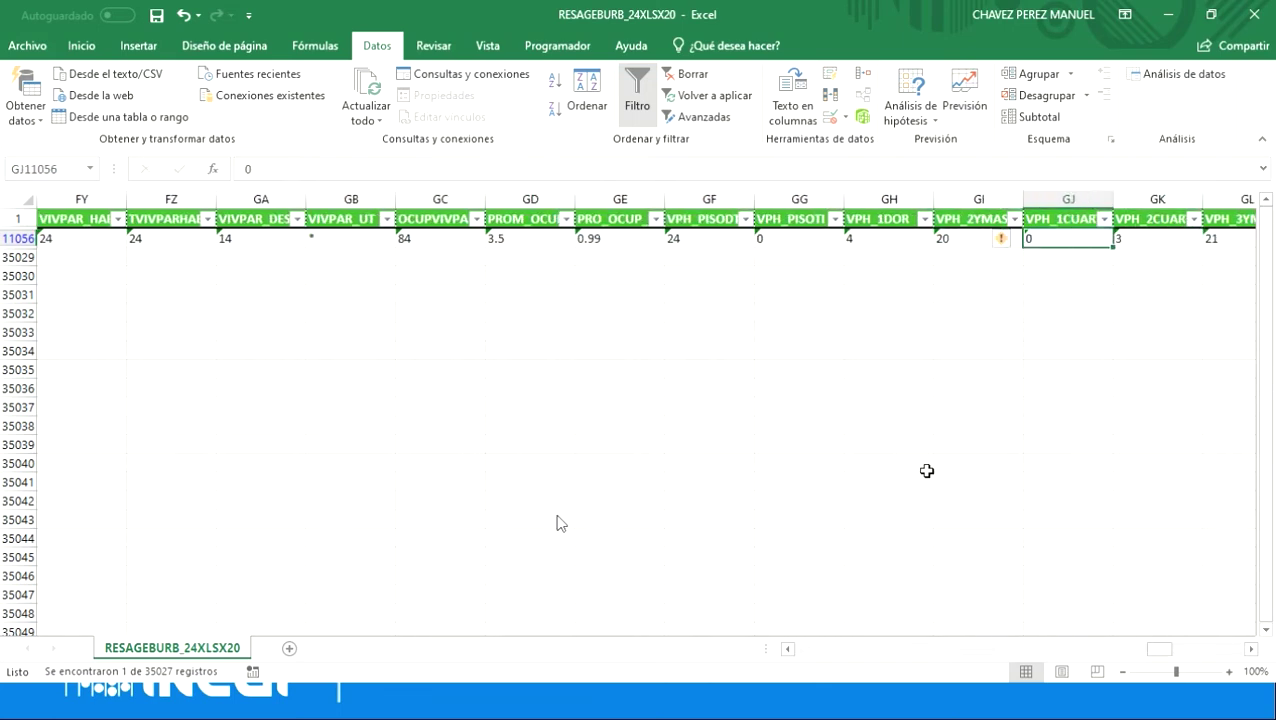
Step: Review the block's room, electricity, water and sanitation columns from VPH_2CUART through VPH_LETR
key(Right)
key(Right)
key(Right)
key(Right)
key(Right)
key(Right)
key(Right)
key(Right)
key(Right)
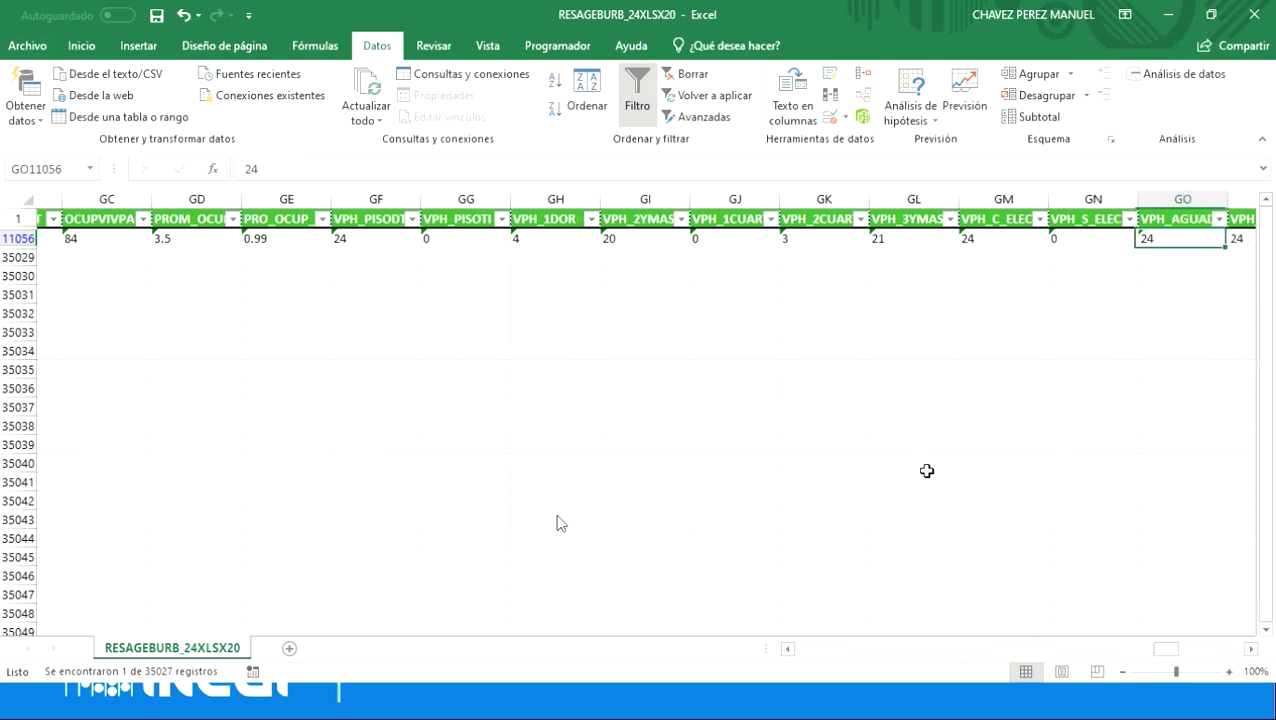
key(Right)
key(Right)
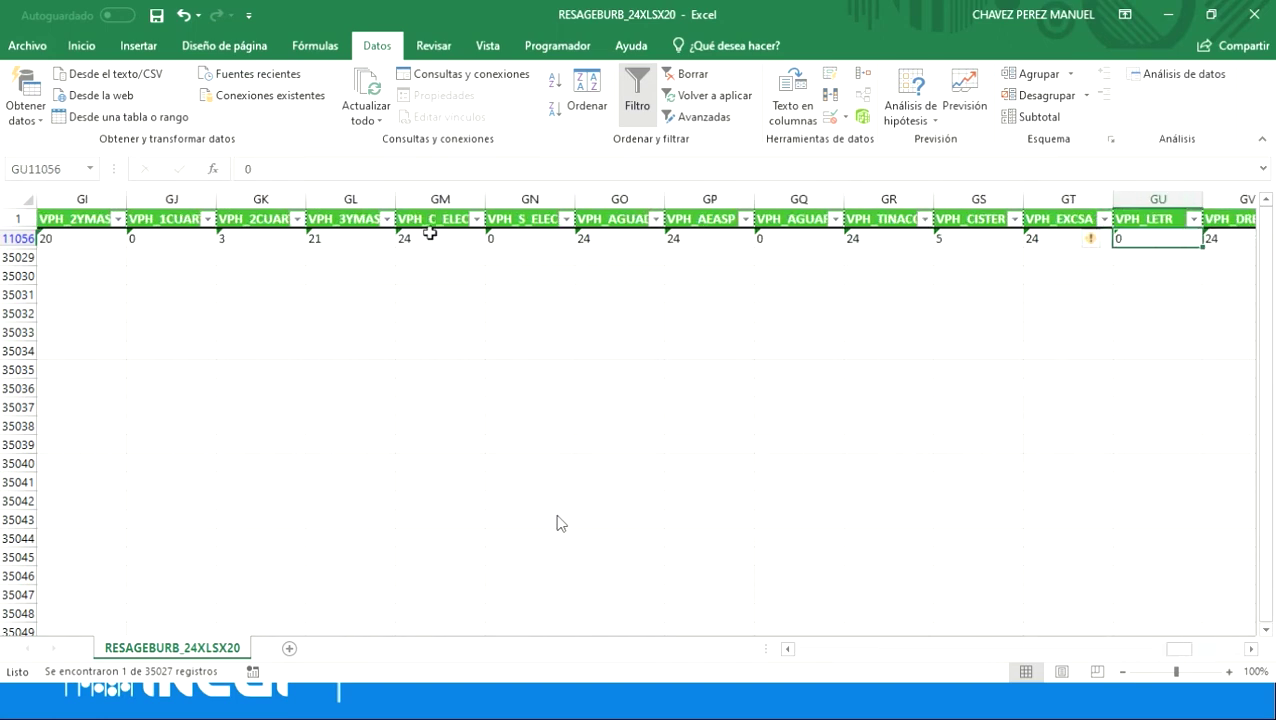
Step: Widen the VPH_C_ELEC column to show its full header, and check the block's dwellings with and without electricity
click(430, 240)
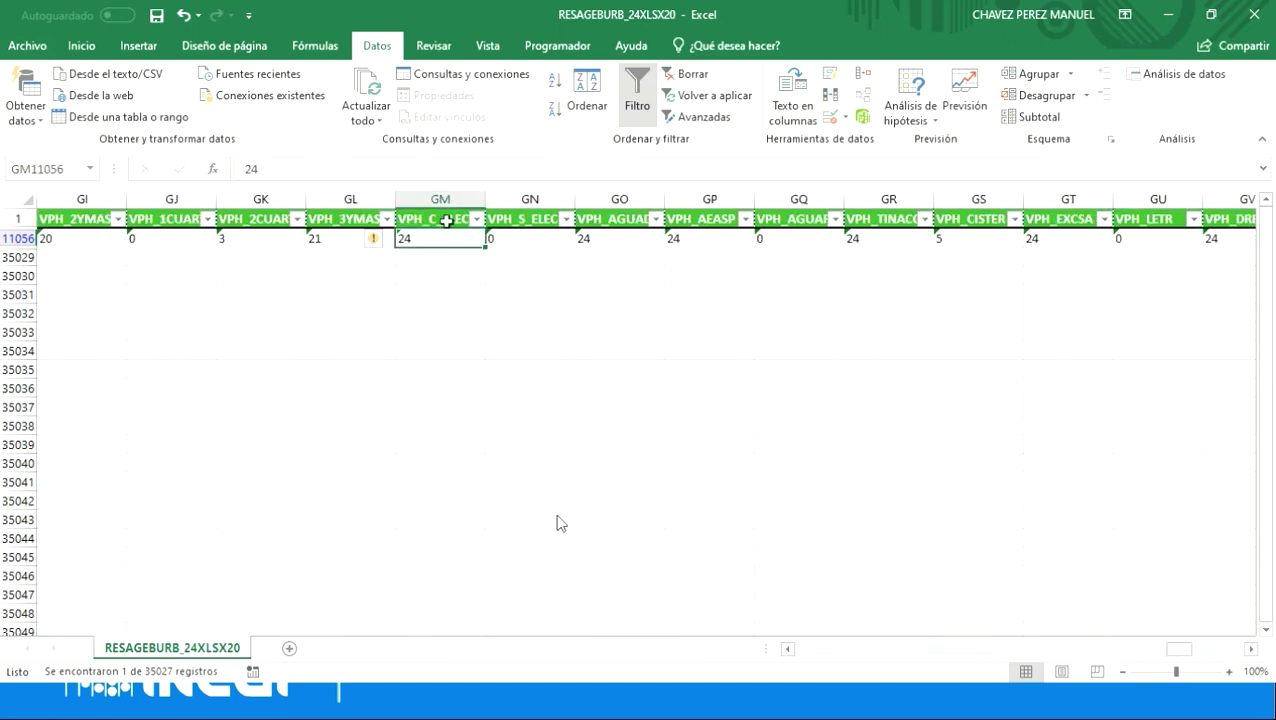
drag(484, 208, 518, 194)
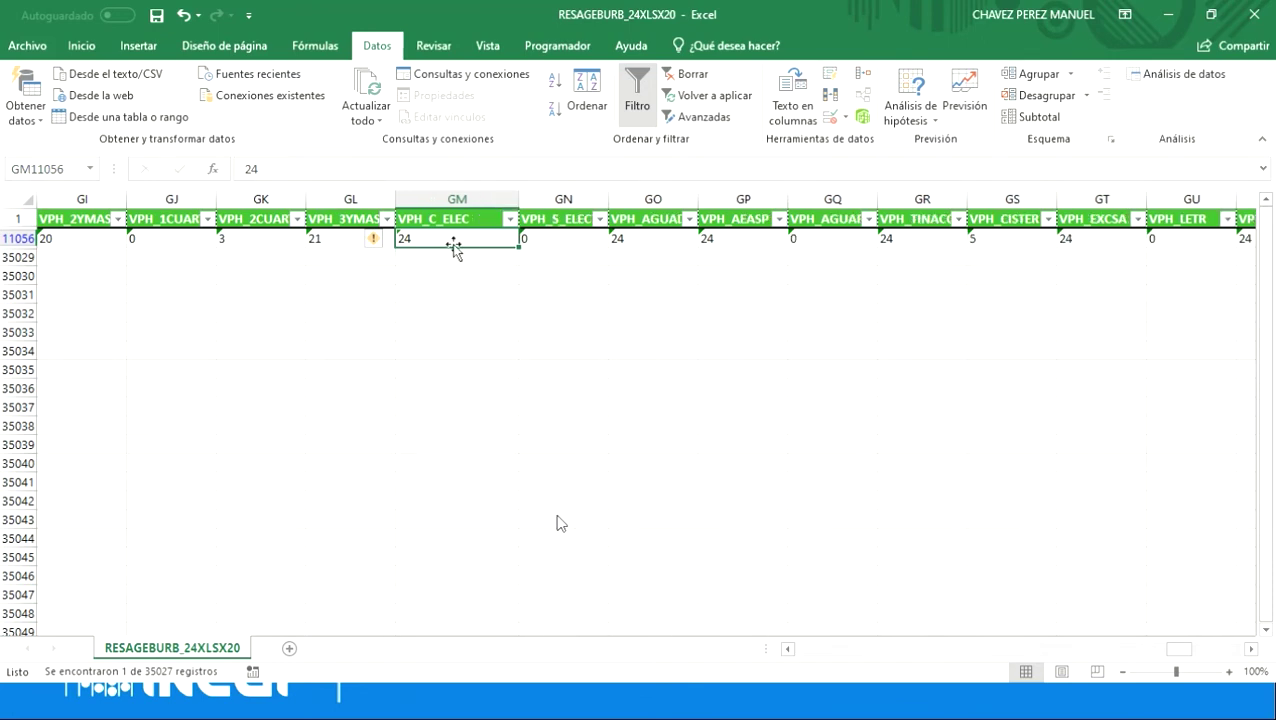
click(578, 240)
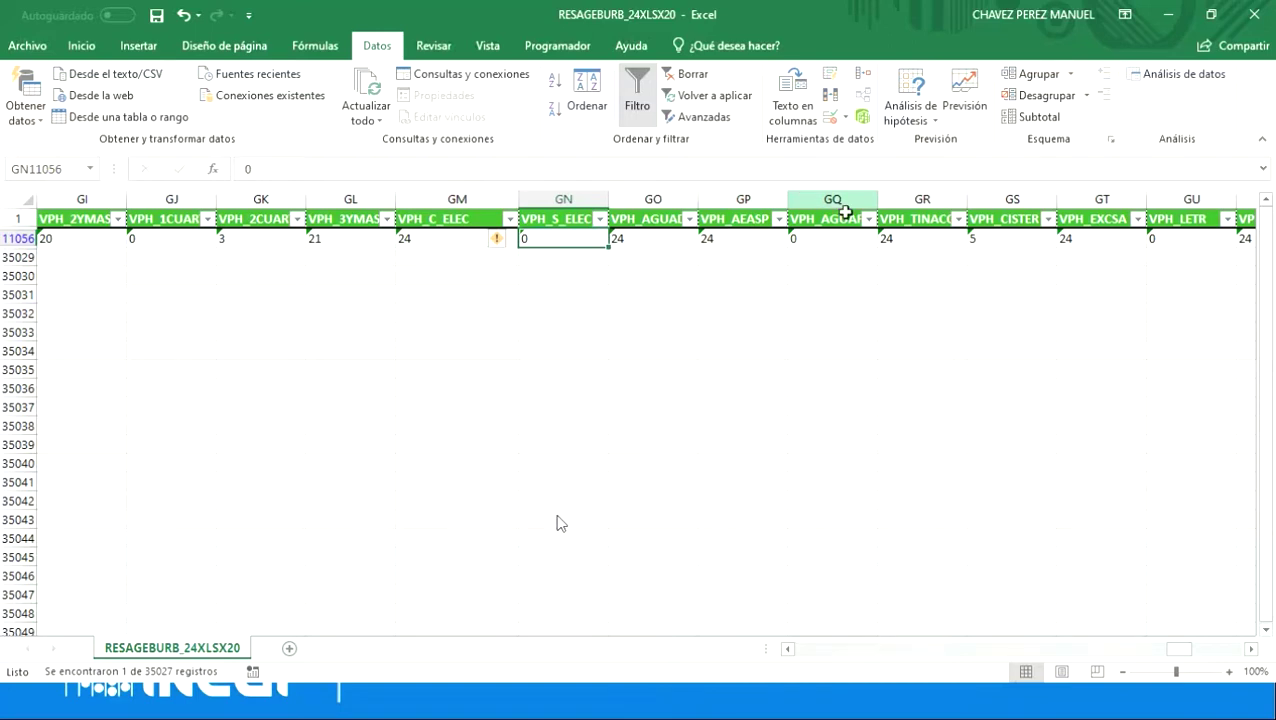
Step: Fit the widths of the VPH_AGUADV and VPH_AGUAFV columns to their headers
double_click(695, 204)
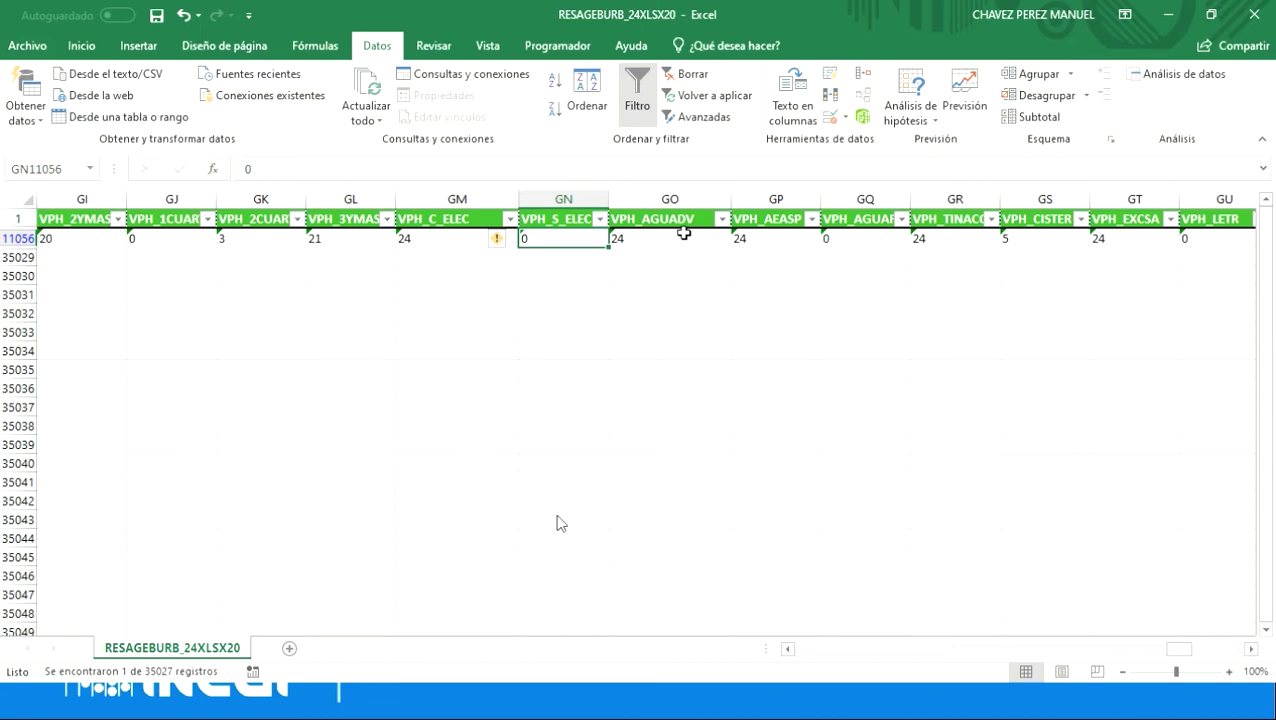
drag(921, 202, 922, 202)
double_click(922, 202)
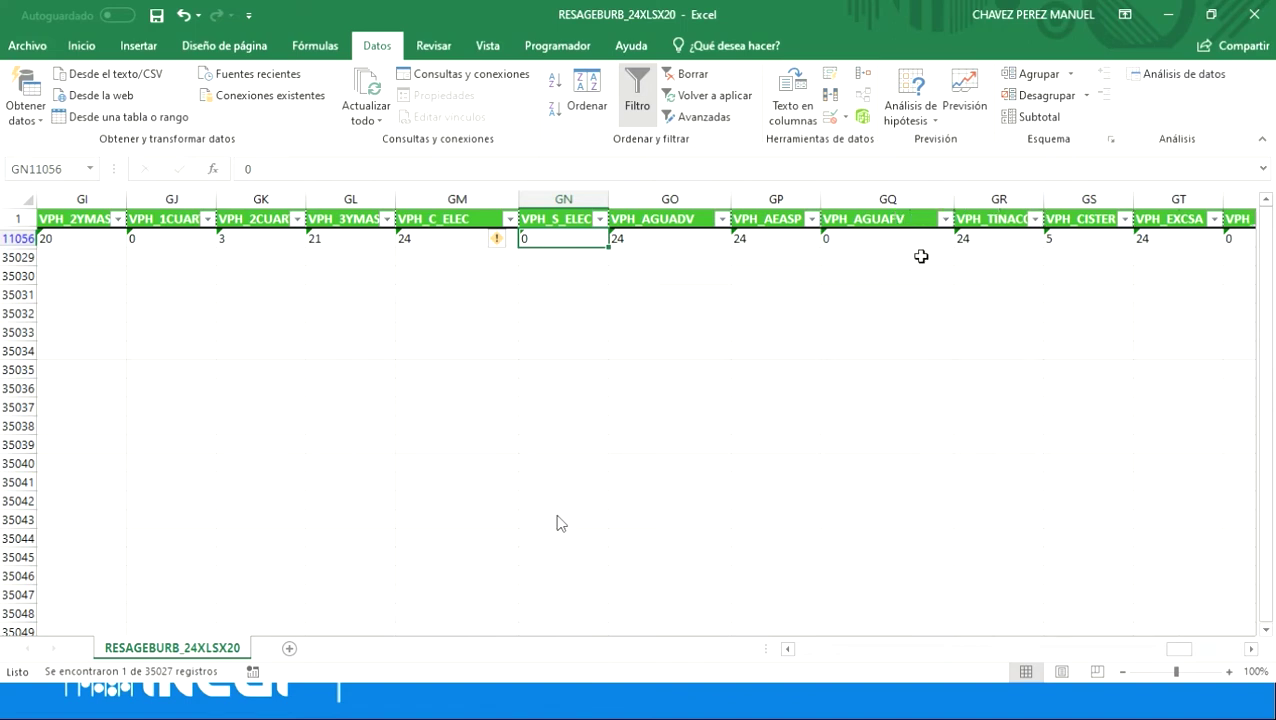
Step: Check the block's piped water values in VPH_AGUADV and VPH_AGUAFV
click(672, 219)
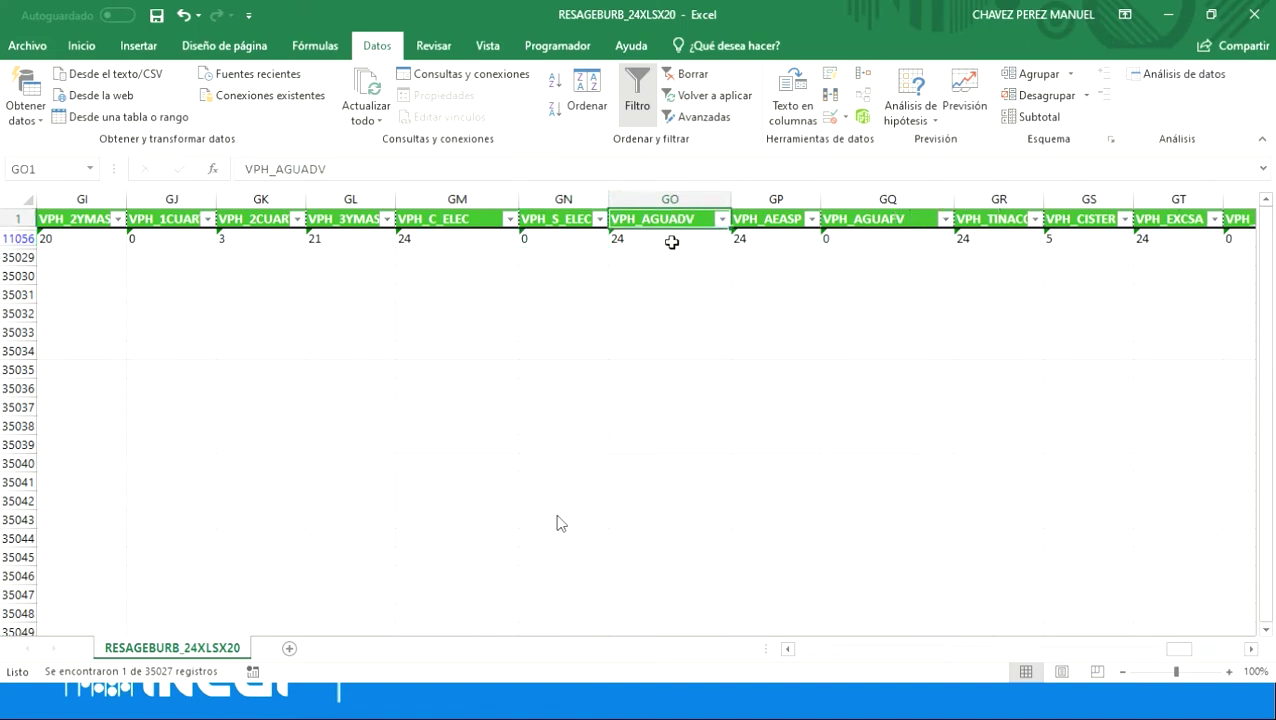
click(672, 238)
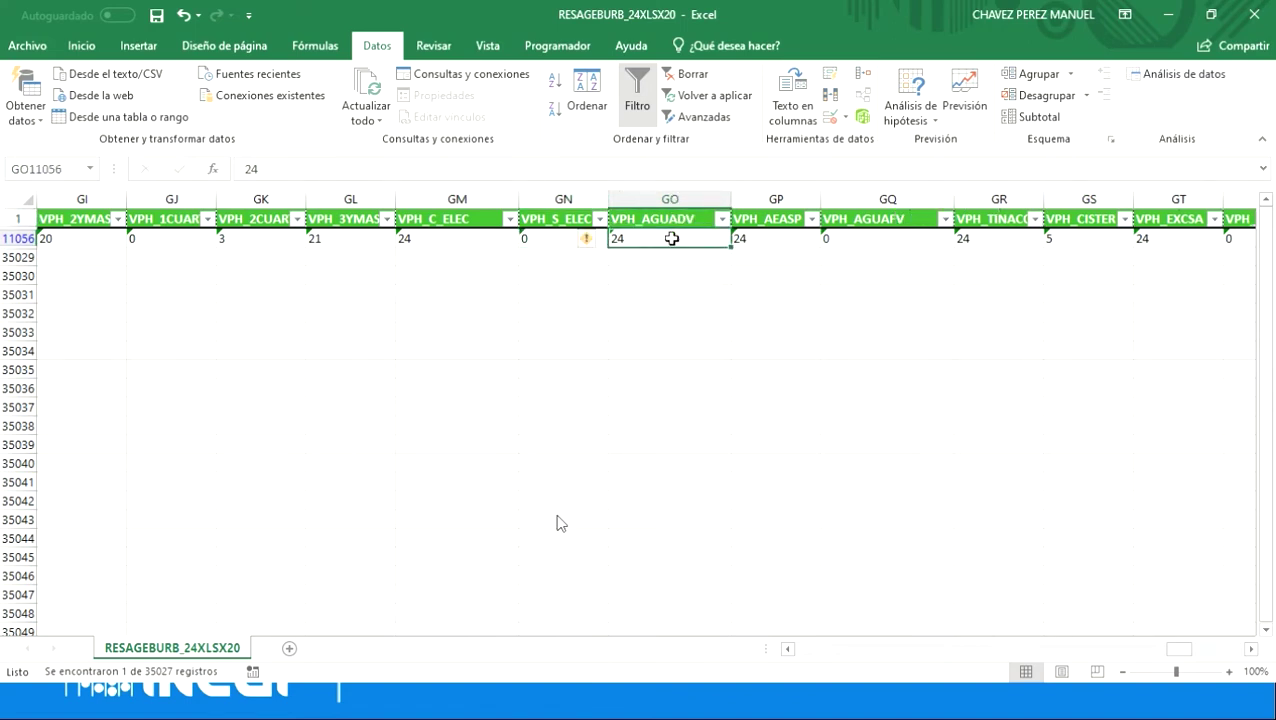
click(878, 220)
click(872, 238)
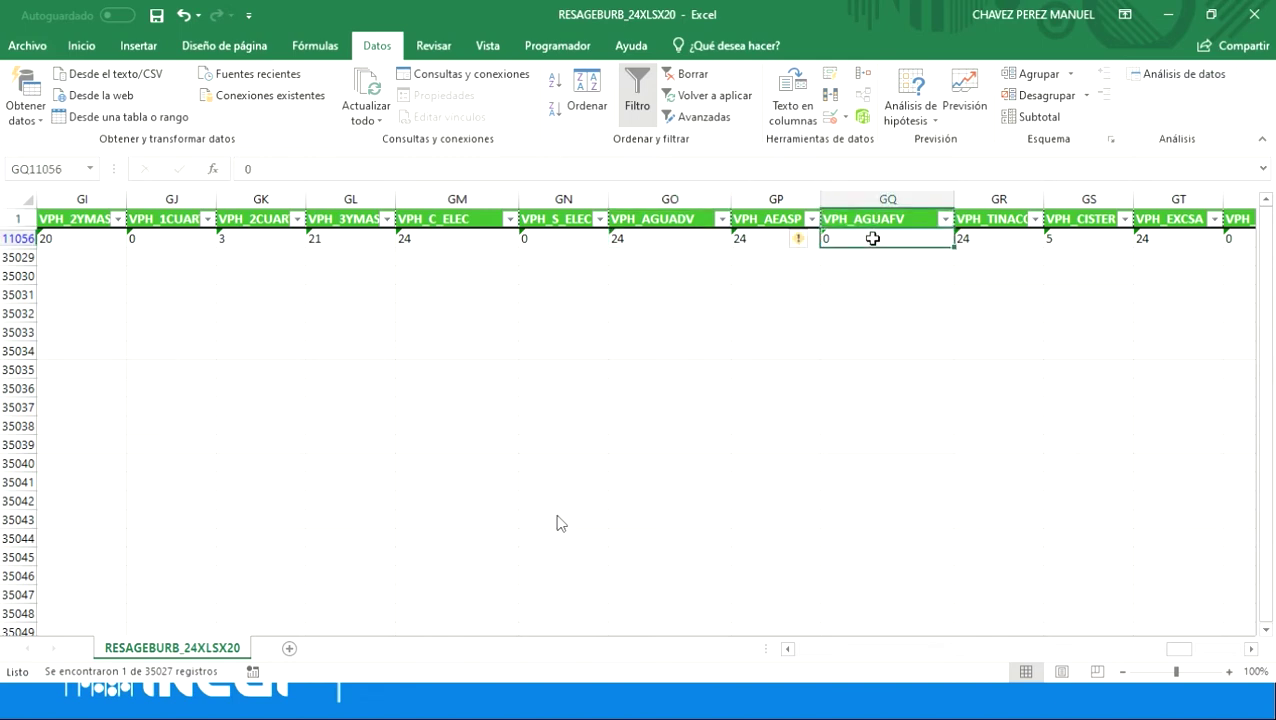
Step: Review the water tank, cistern, toilet and drainage columns, continuing through VPH_C_SERV
click(1009, 219)
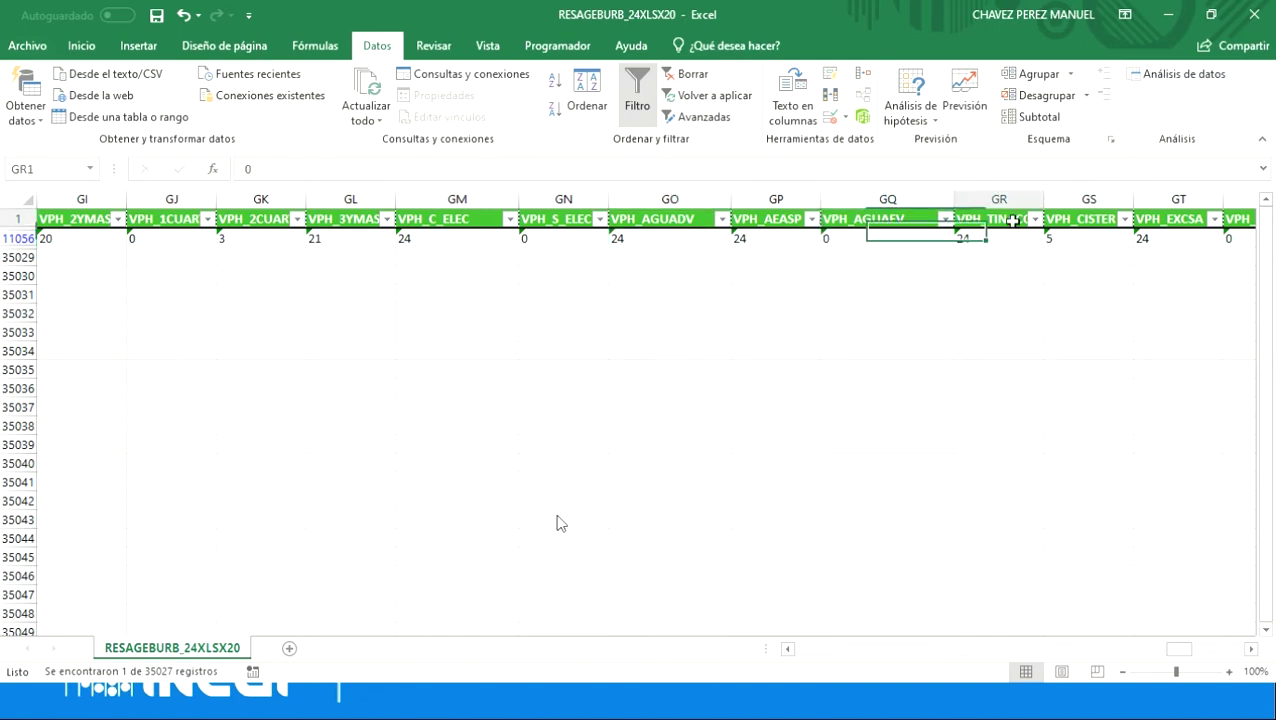
key(Right)
key(Right)
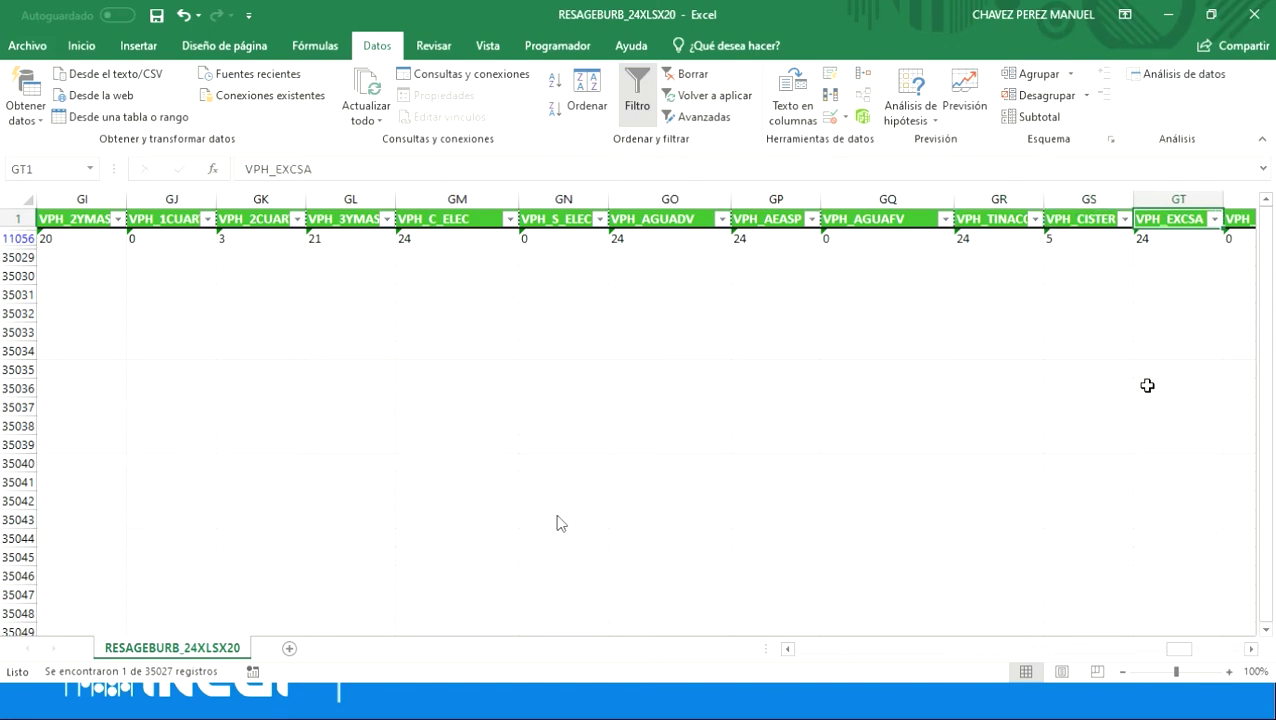
key(Right)
key(Right)
key(Right)
key(Right)
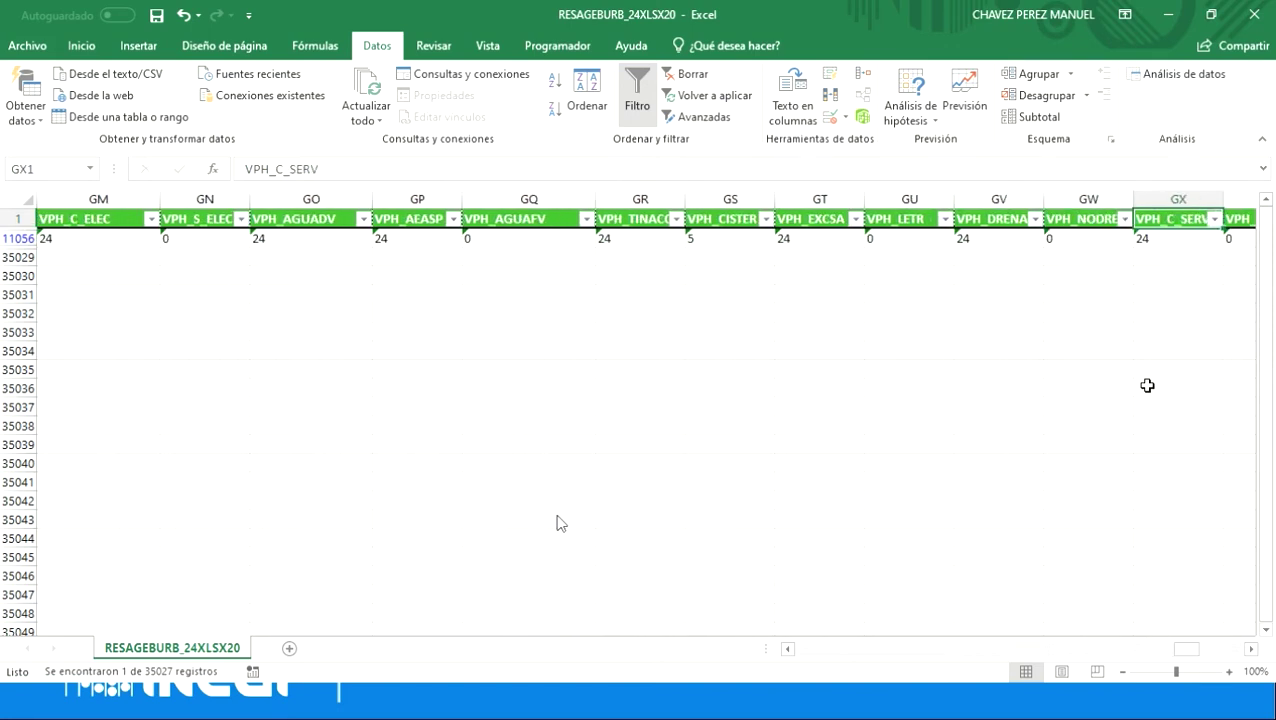
Step: Review the service and household goods columns that follow VPH_C_SERV, continuing through VPH_SNBIEN
key(Right)
key(Right)
key(Right)
key(Right)
key(Right)
key(Right)
key(Right)
key(Right)
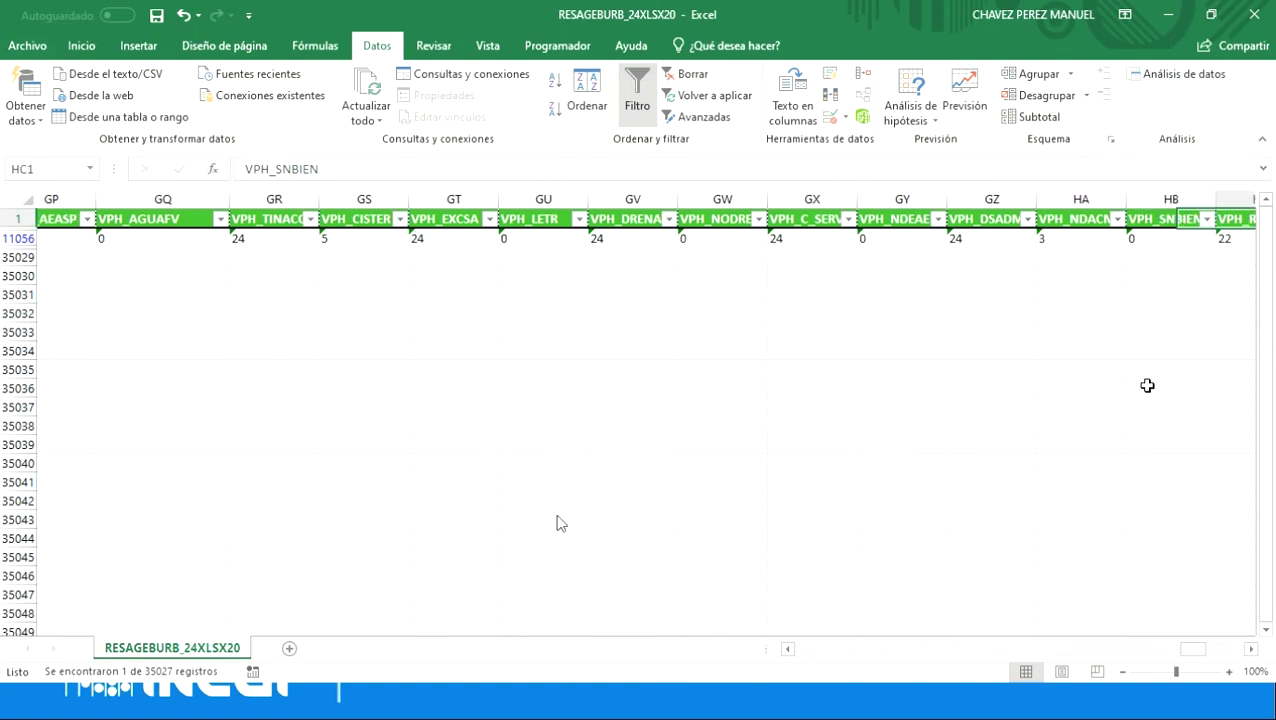
Step: Look over the appliance and vehicle column headers and return to VPH_REFRI
key(Right)
key(Right)
key(Right)
key(Right)
key(Left)
key(Left)
key(Left)
key(Left)
key(Left)
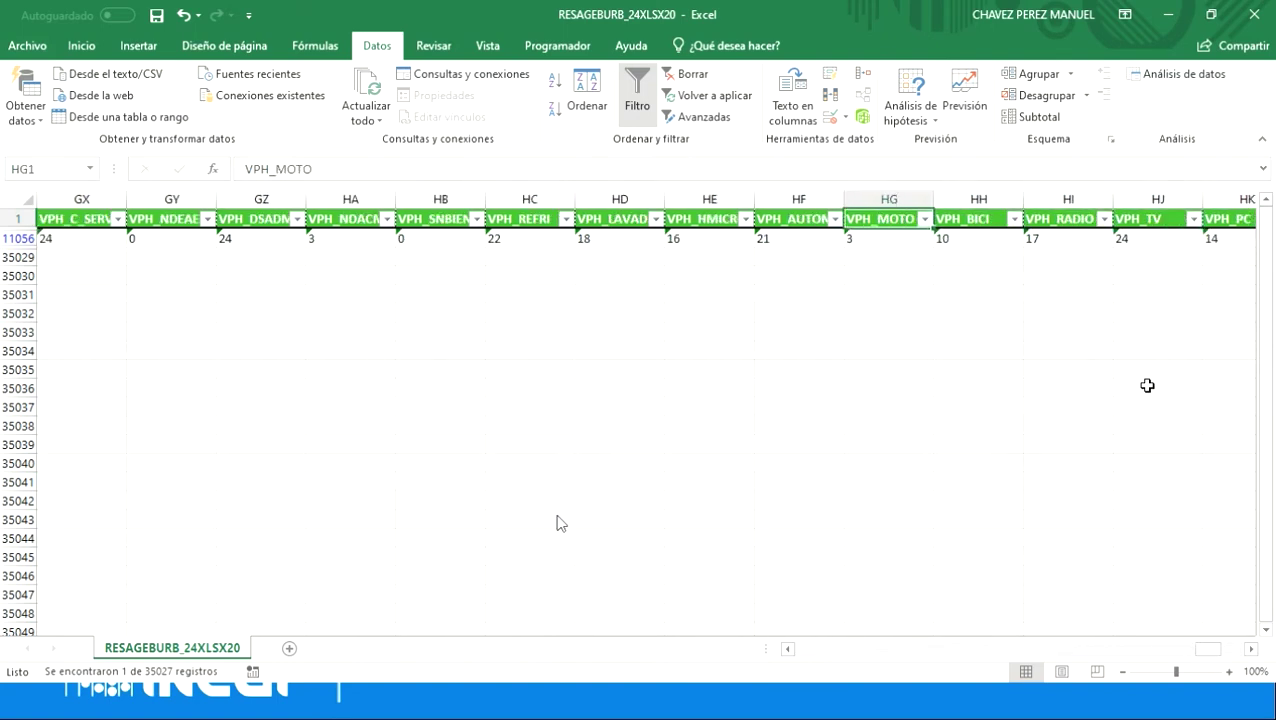
key(Left)
key(Left)
key(Left)
key(Right)
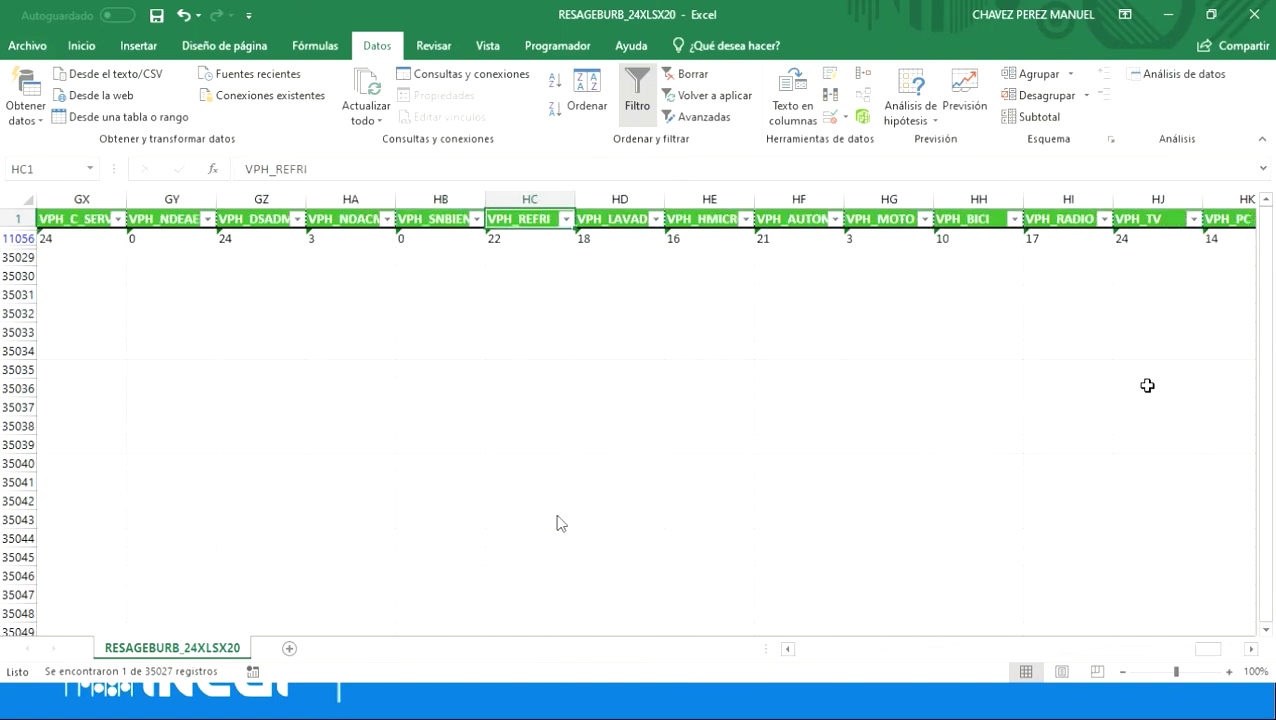
Step: Review the block's appliance and vehicle values from VPH_REFRI through VPH_BICI
key(Down)
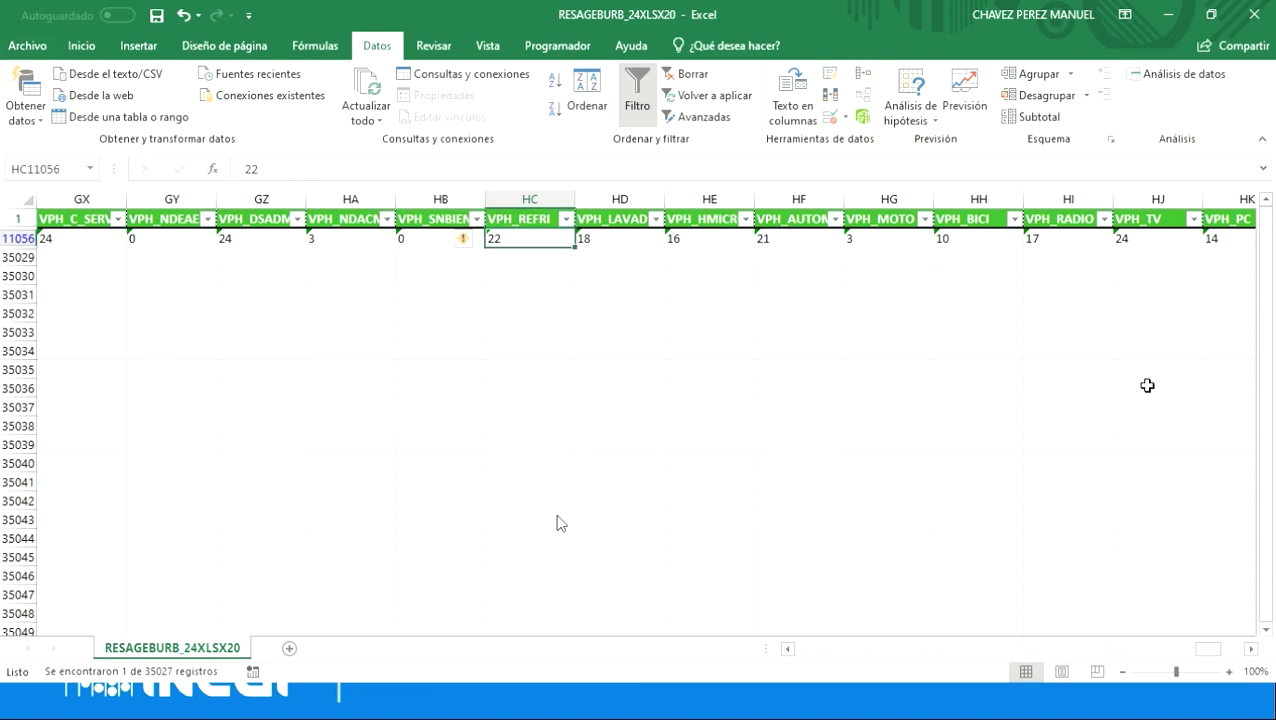
key(Right)
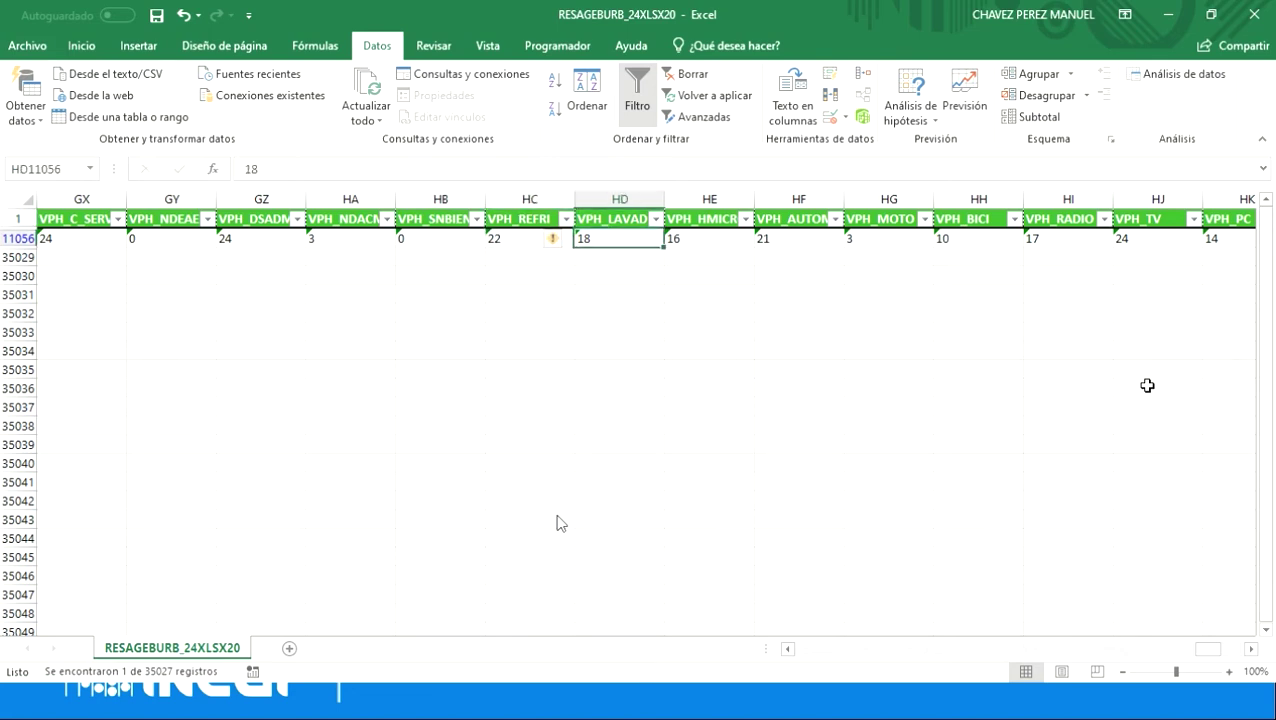
key(Right)
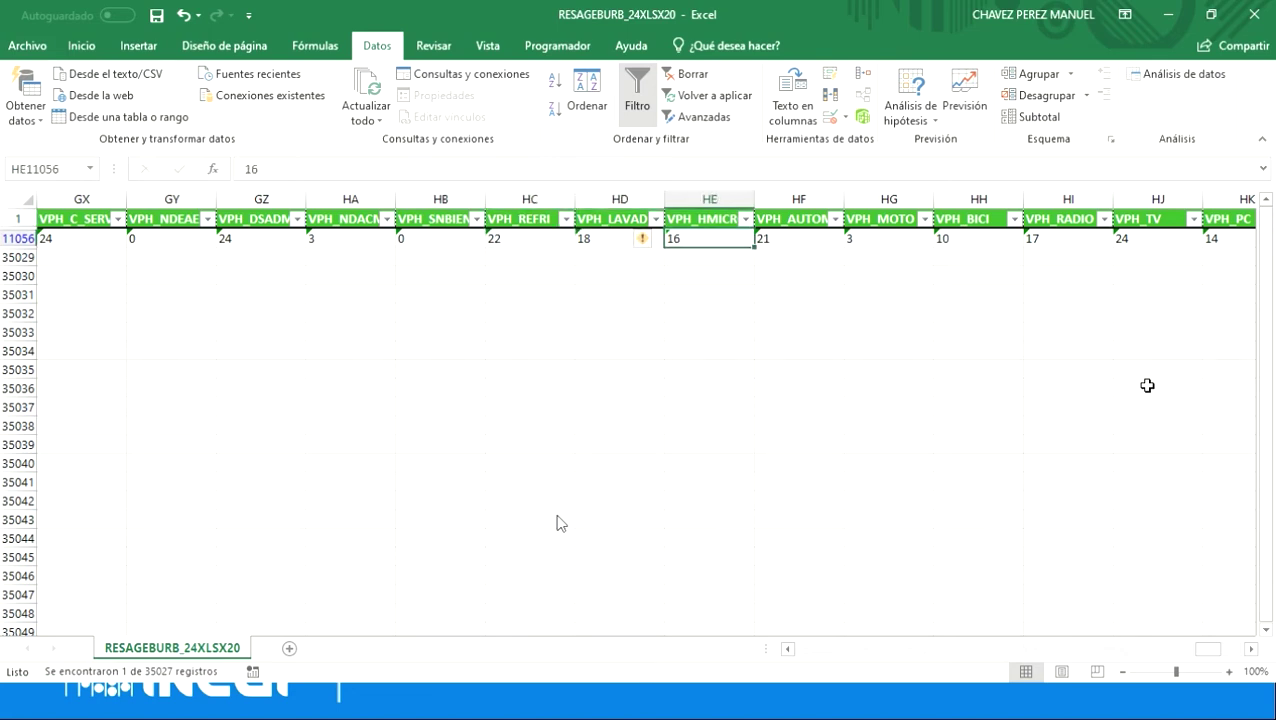
key(Right)
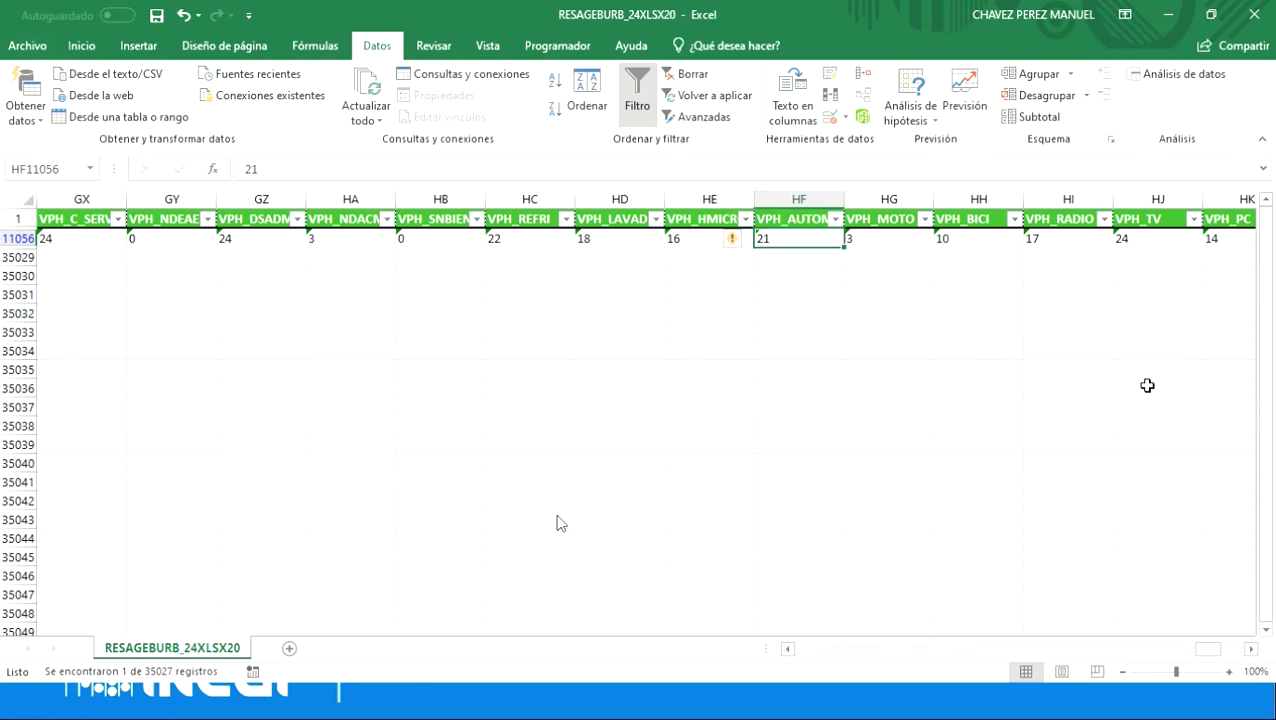
key(Right)
key(Right)
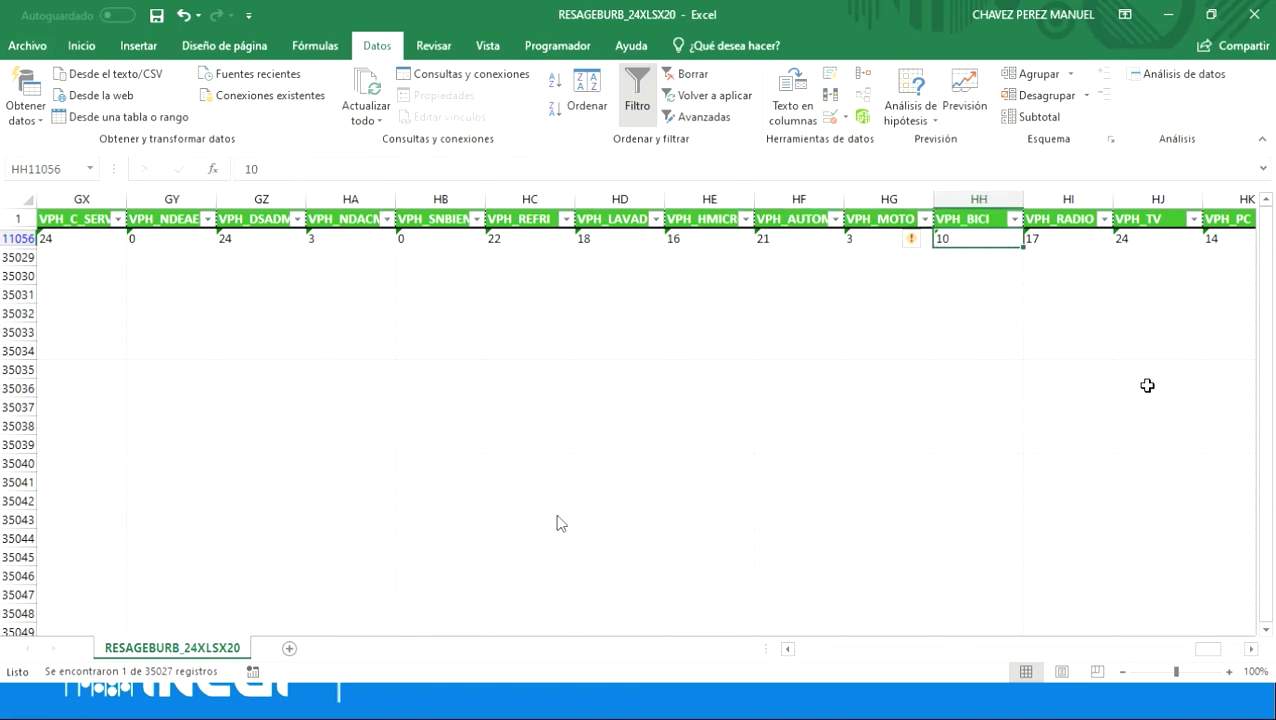
Step: Review the block's communication and technology values from VPH_RADIO through VPH_STVP
key(Right)
key(Right)
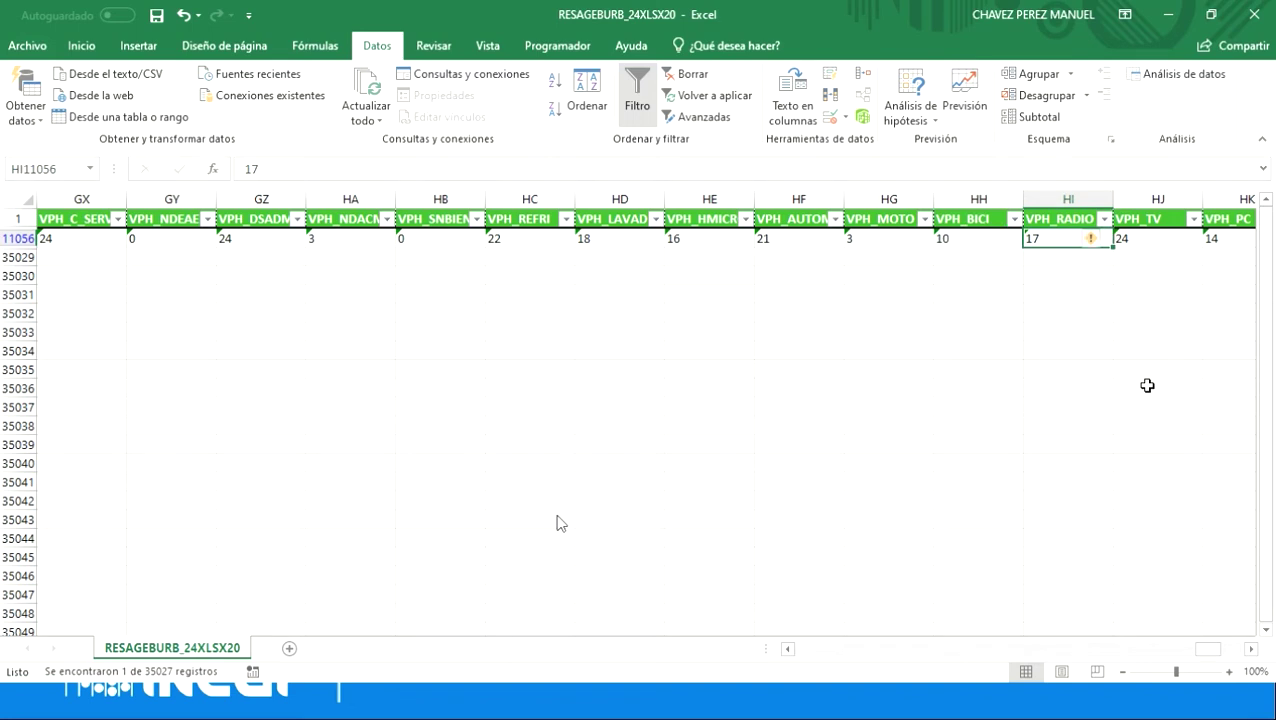
key(Right)
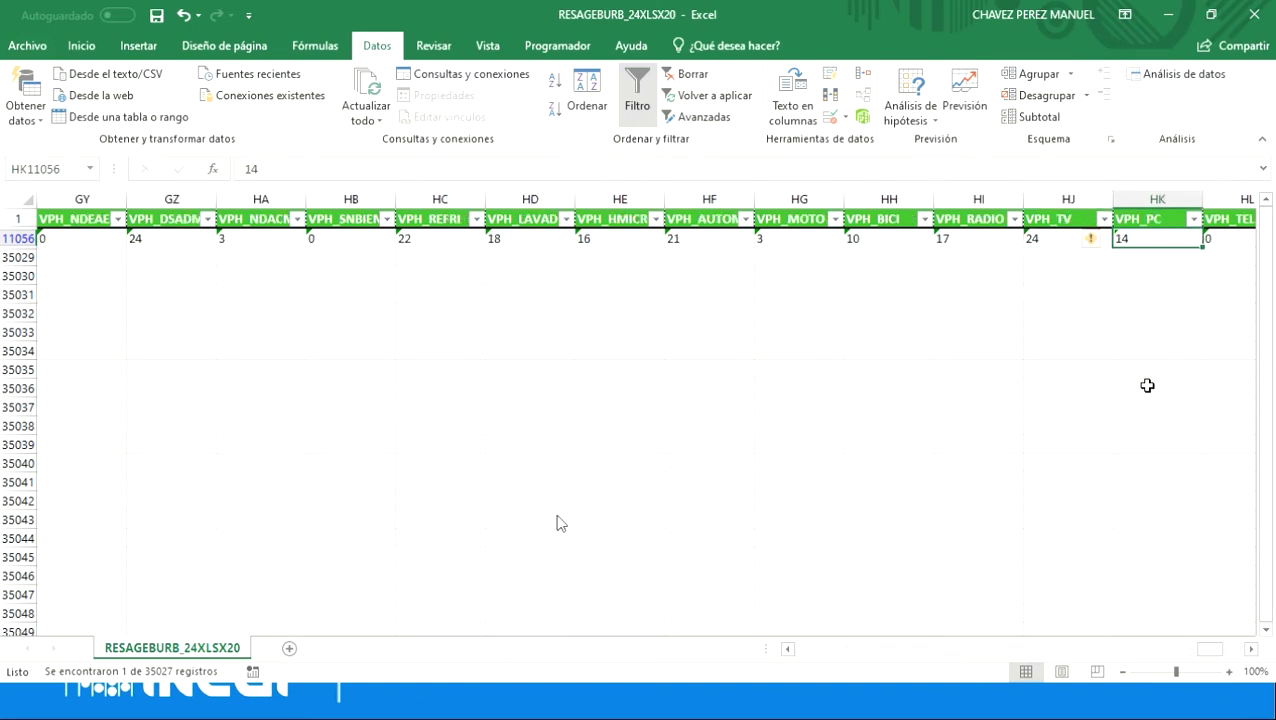
key(Right)
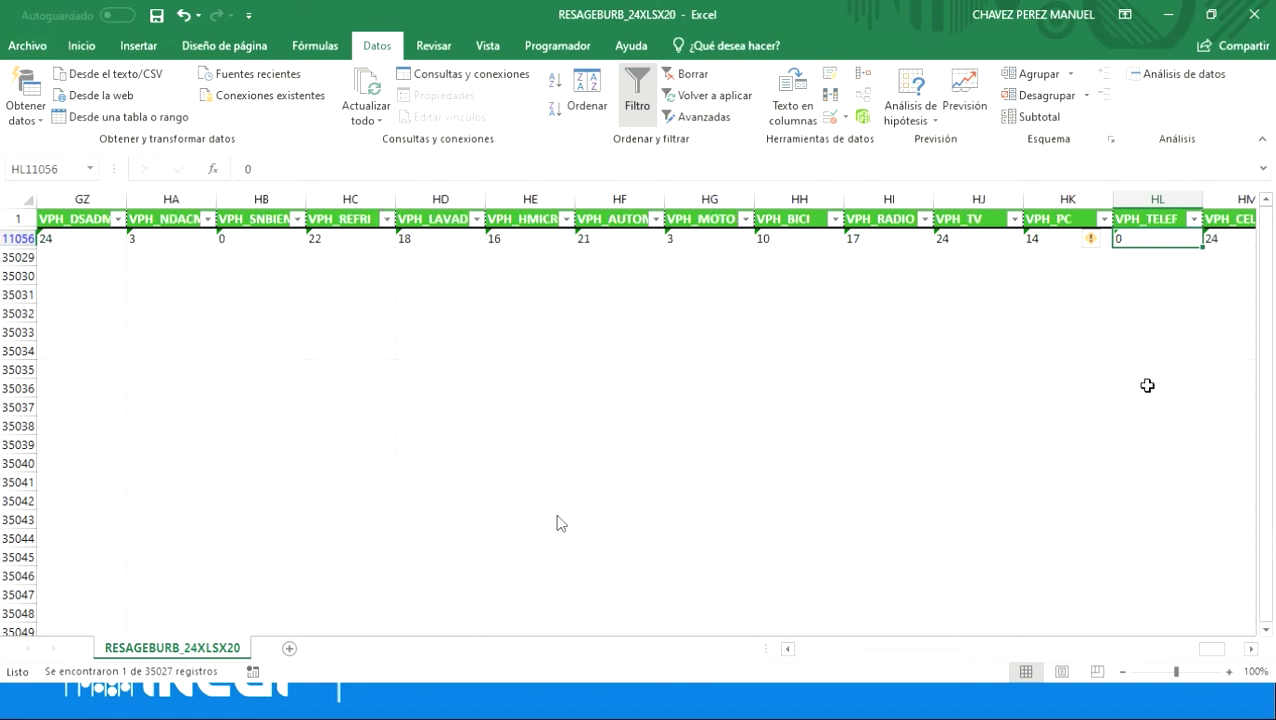
key(Right)
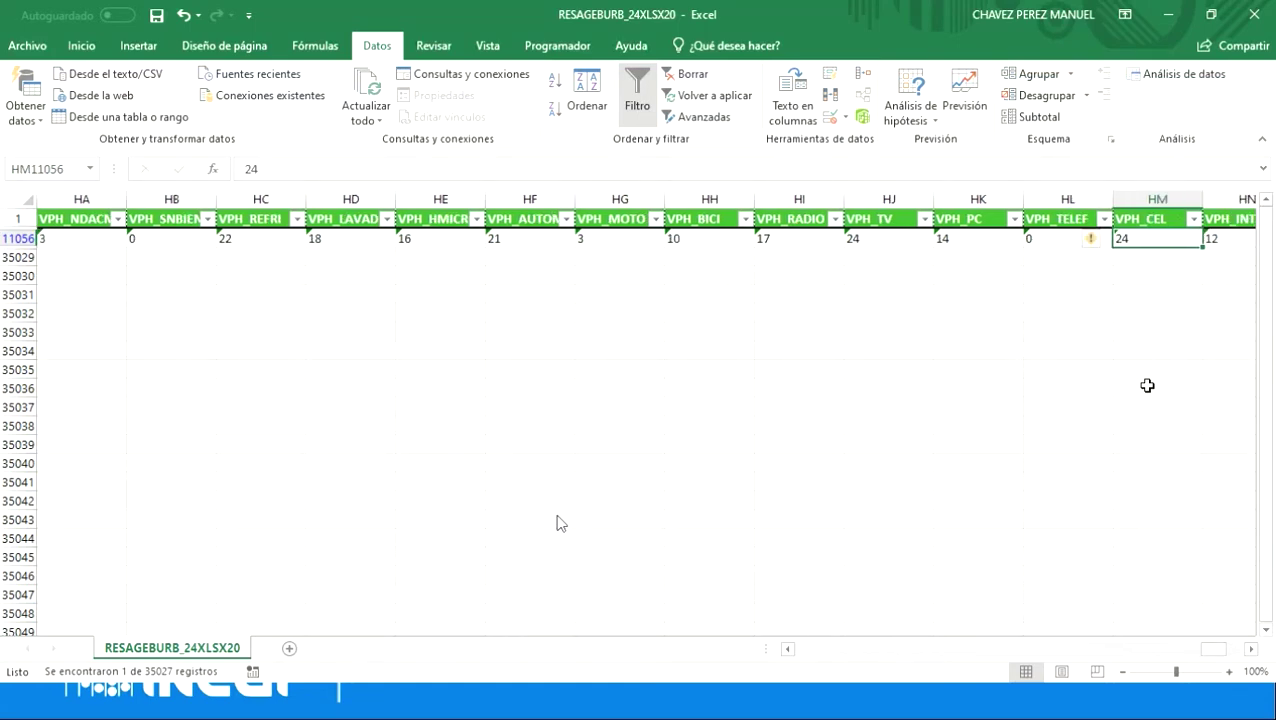
key(Right)
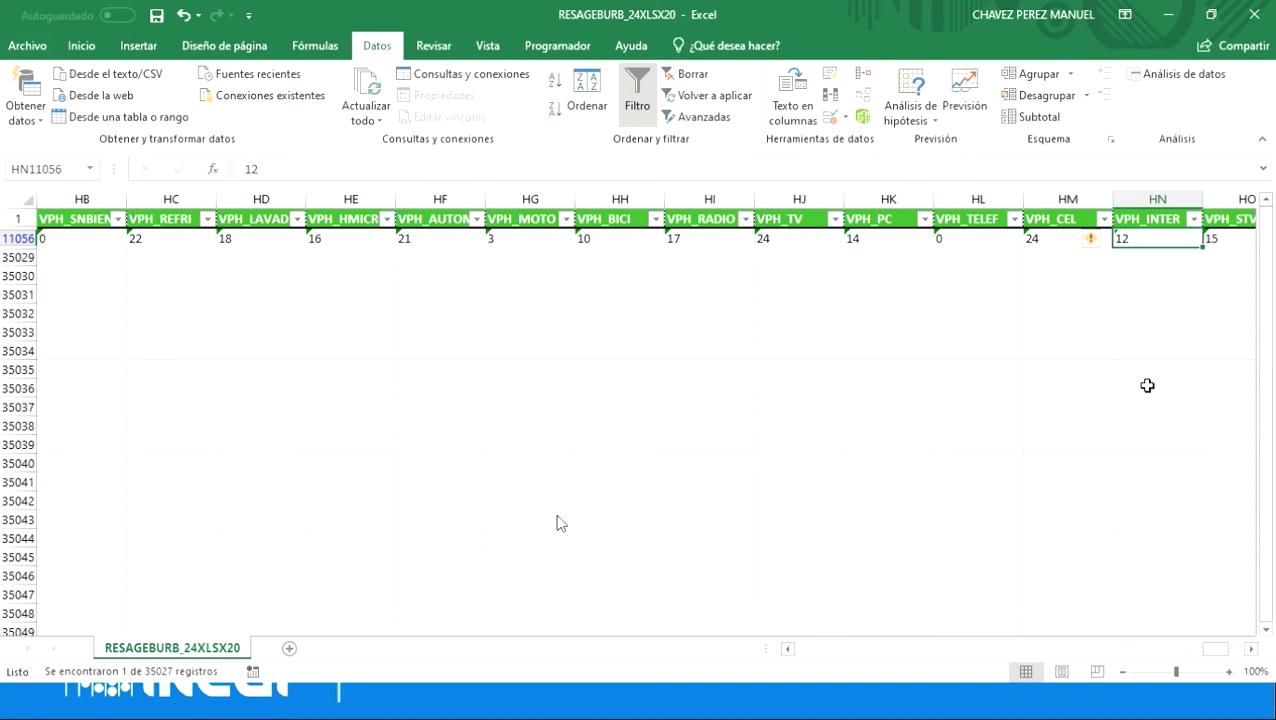
key(Right)
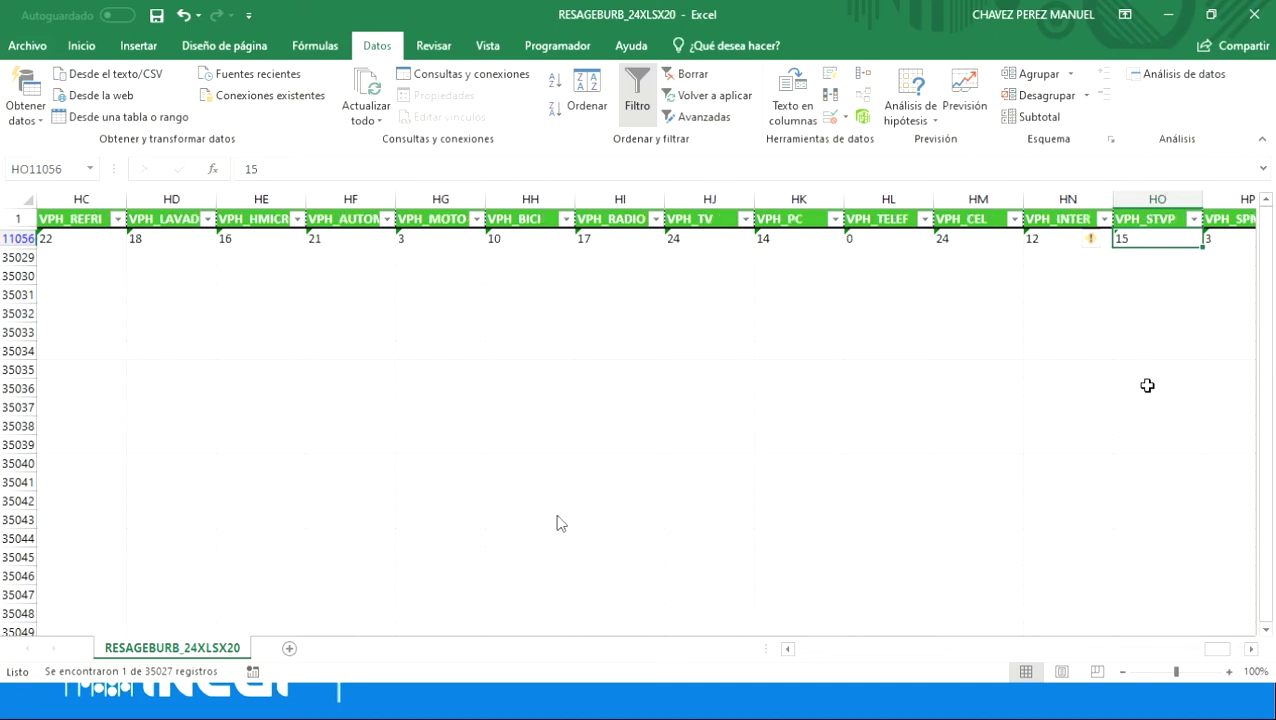
Step: Select the block's VPH_SPMVPI value and widen its column to show the full header
key(Right)
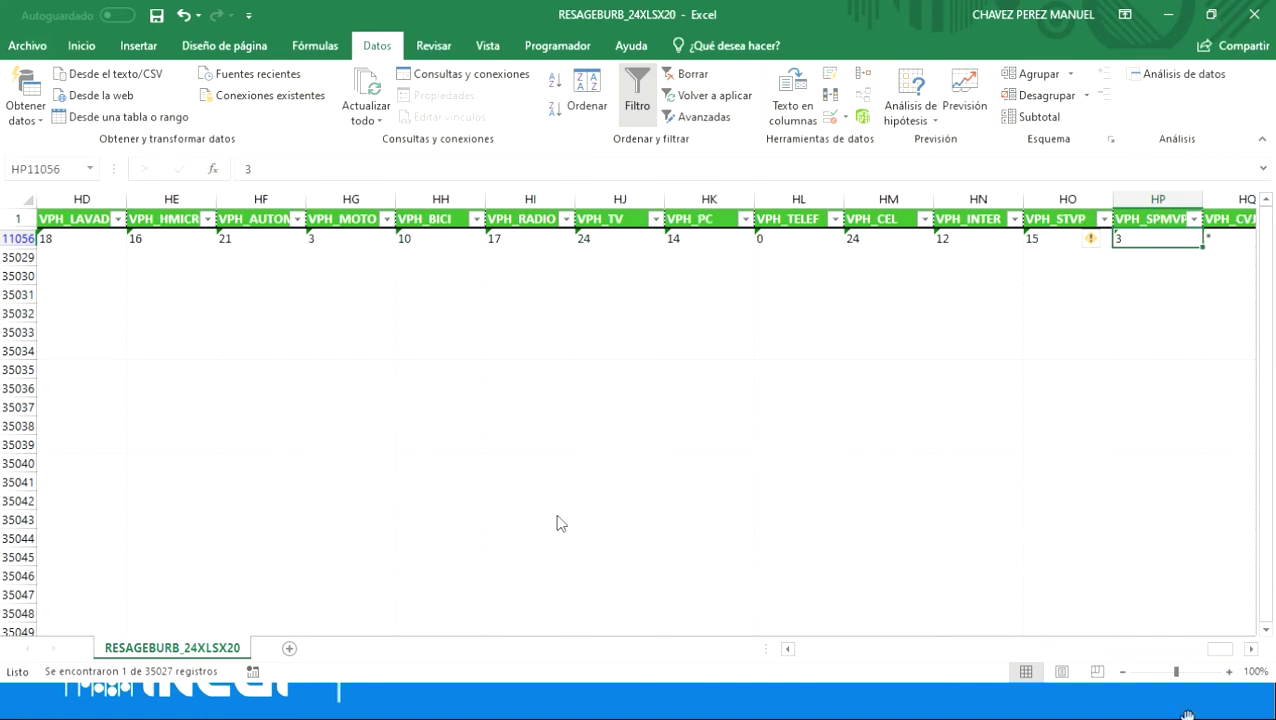
click(1250, 648)
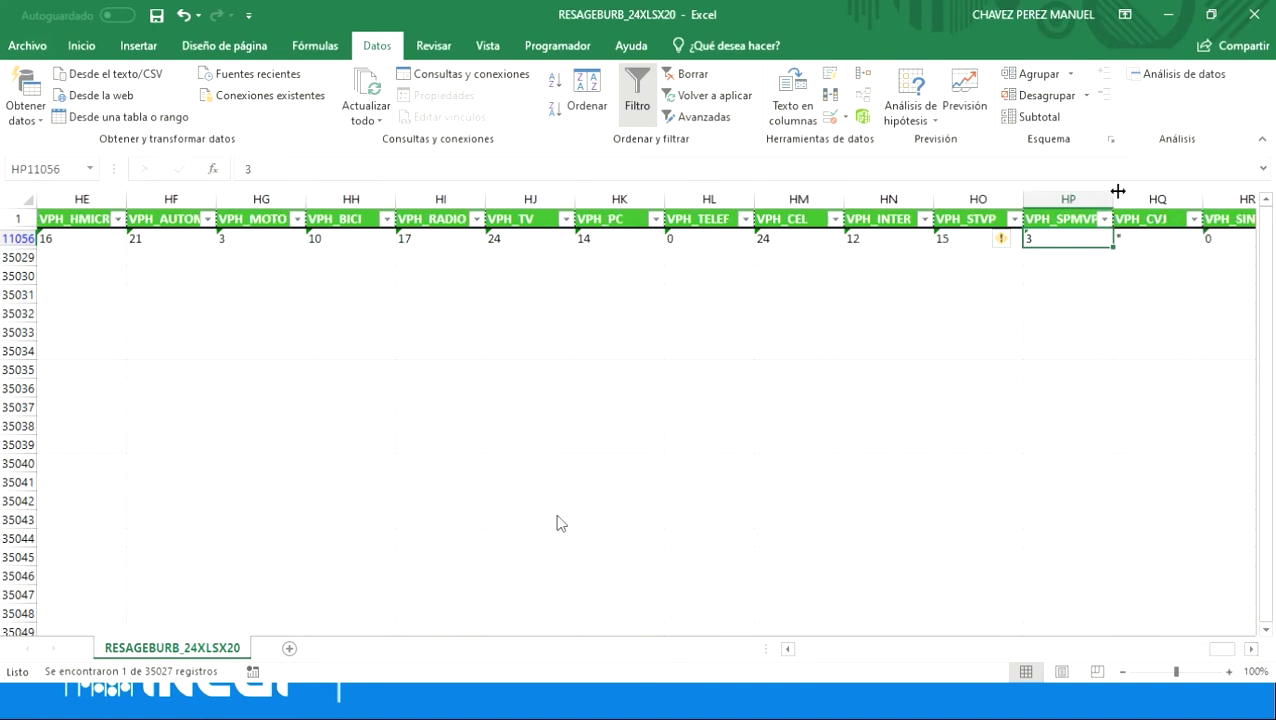
mouse_move(1114, 190)
mouse_down()
mouse_move(1219, 190)
mouse_move(1118, 214)
mouse_up()
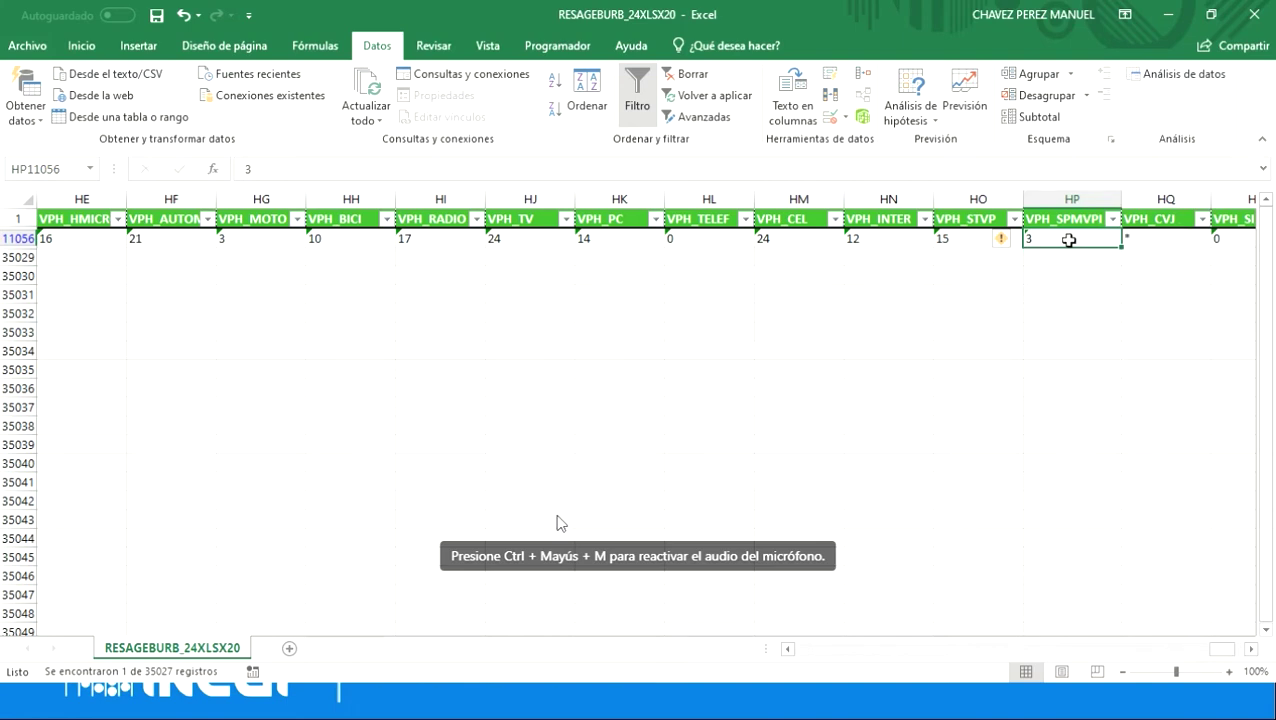
Step: Review the block's remaining dwelling columns from VPH_CVJ through the last one, VPH_SINTIC
click(1252, 650)
click(1252, 650)
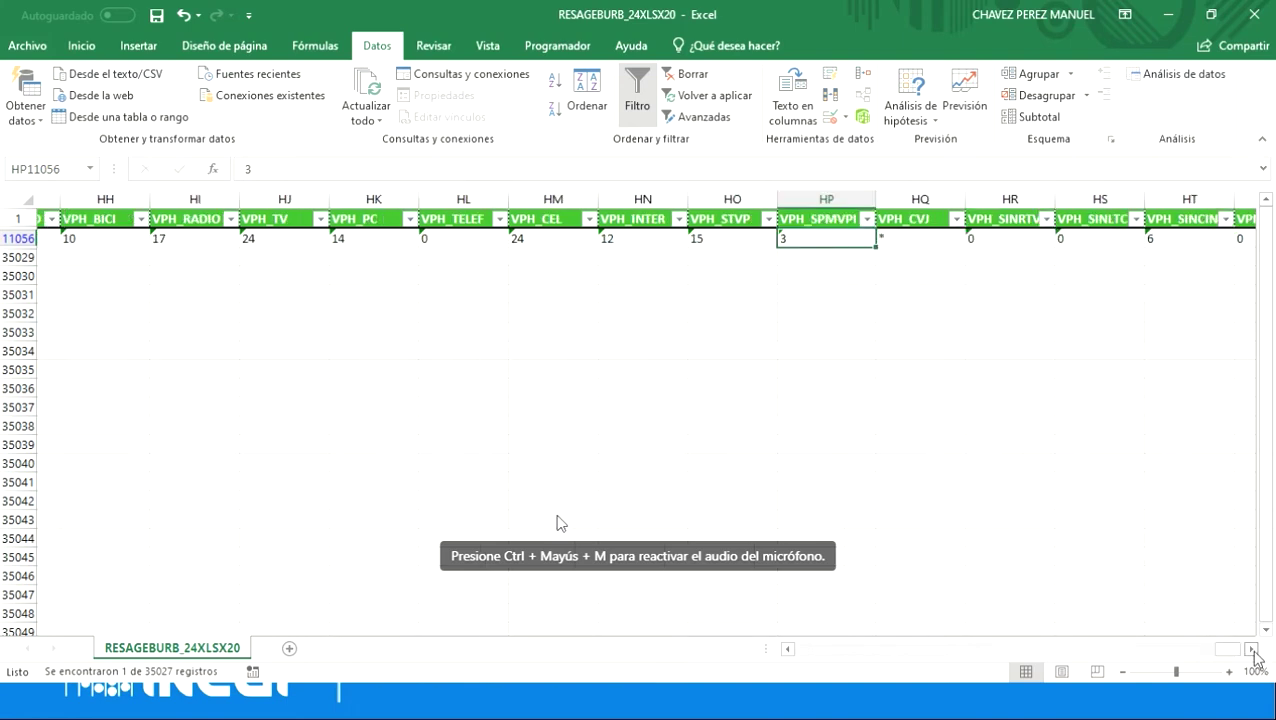
click(1252, 650)
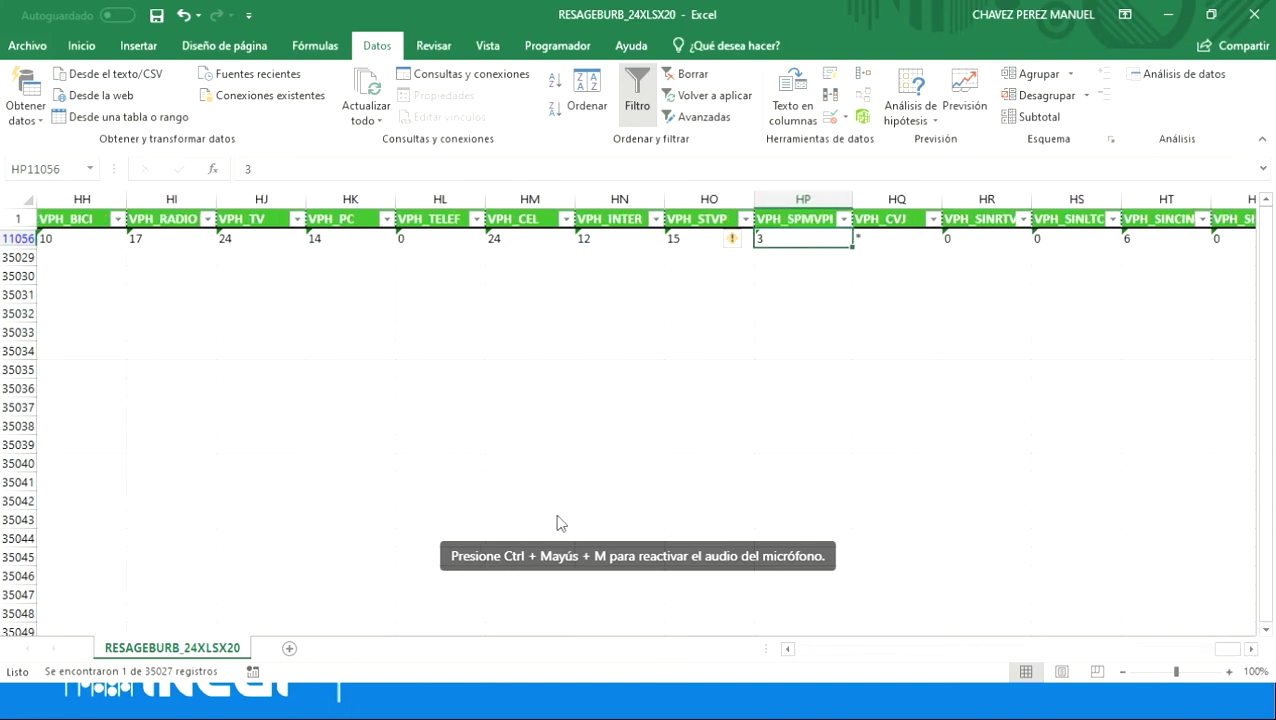
click(1252, 650)
click(1252, 650)
click(1252, 650)
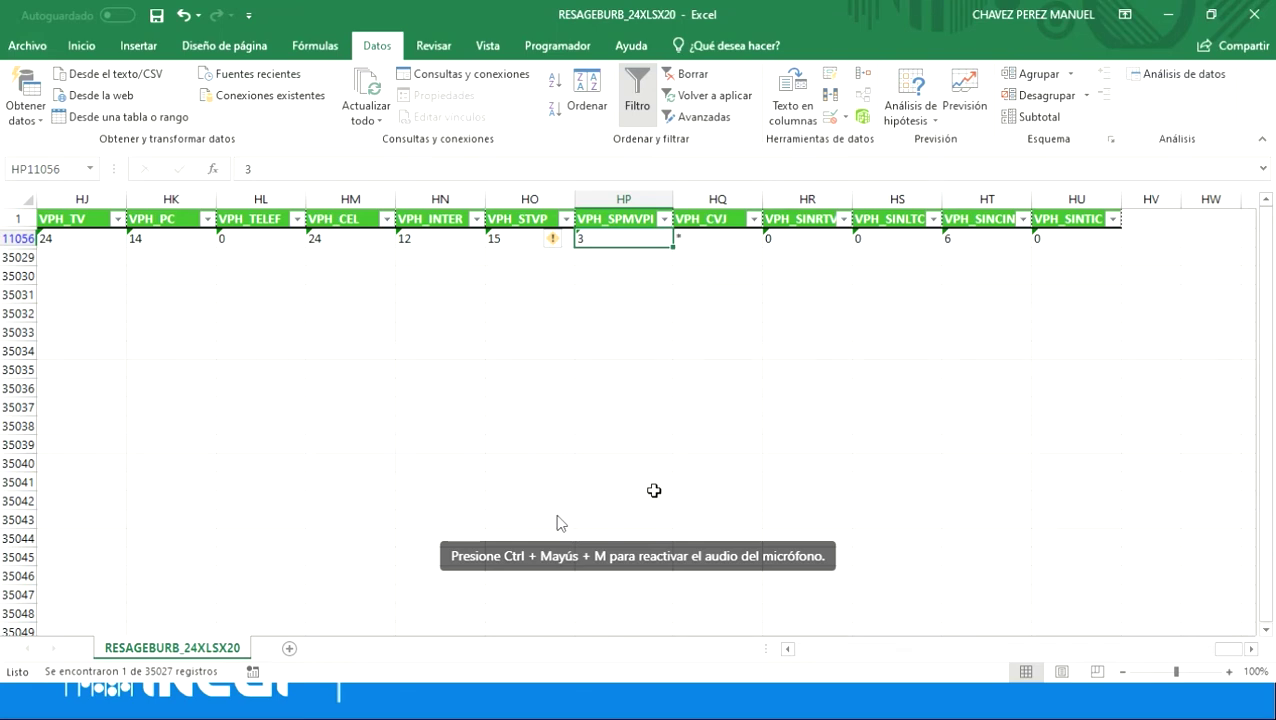
Step: Return to the start of the block's row, and switch to Chrome to view its Mapa Digital summary and the DENUE map
key(Home)
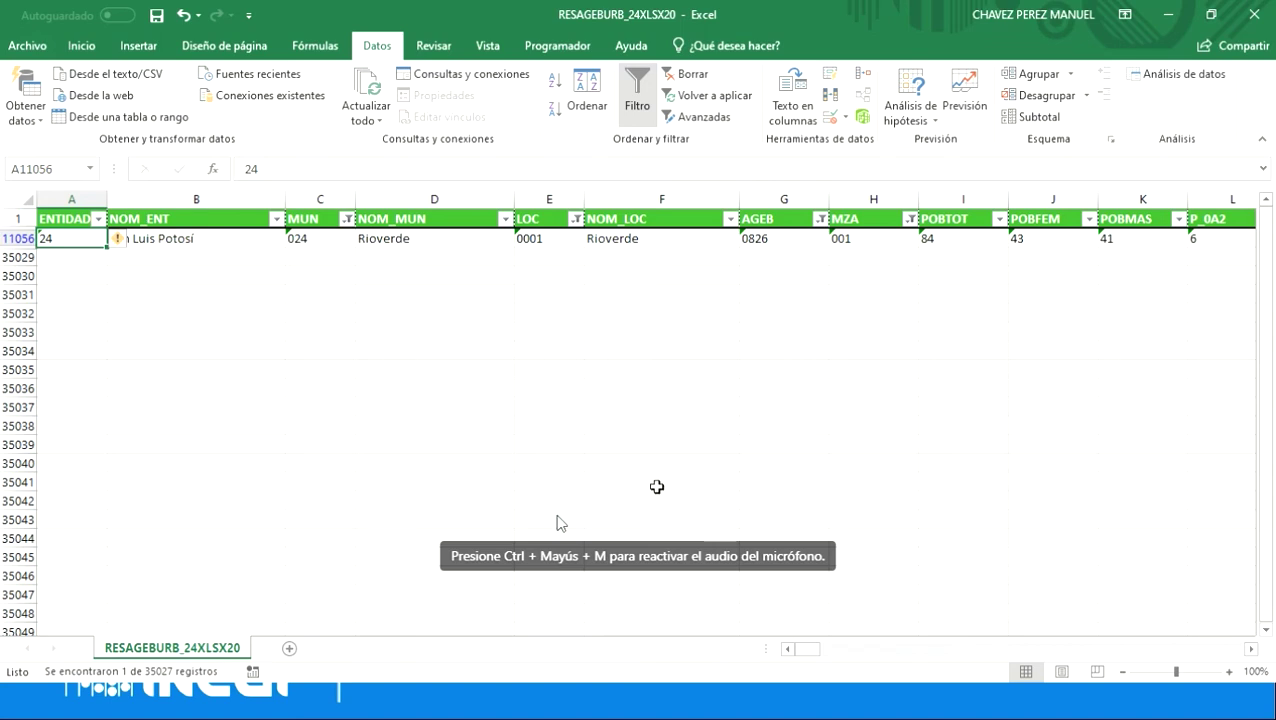
key(alt+Tab)
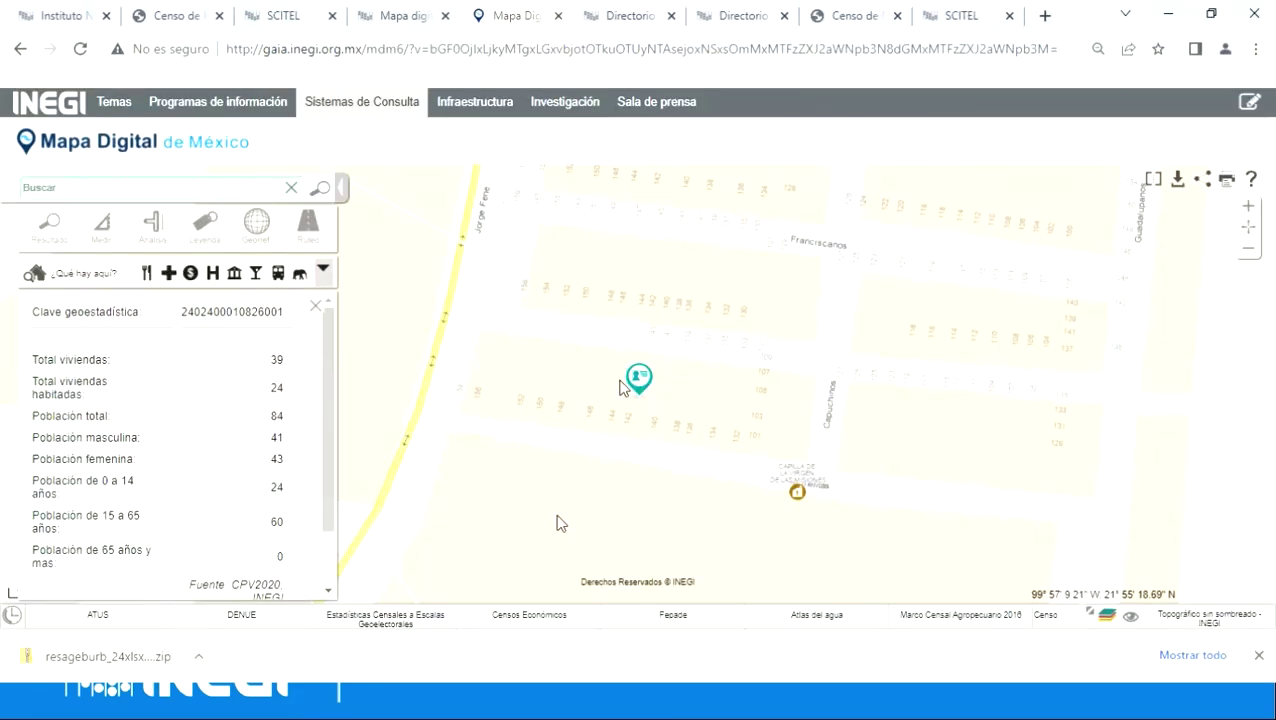
click(612, 18)
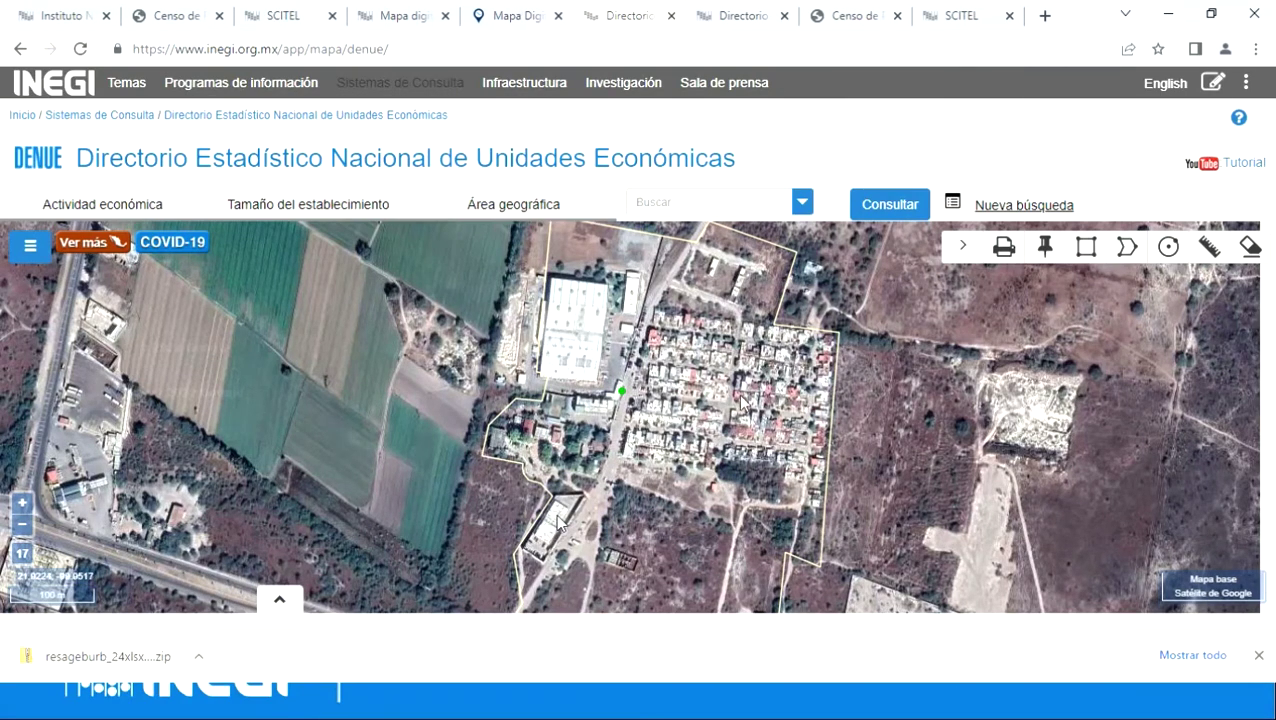
click(501, 20)
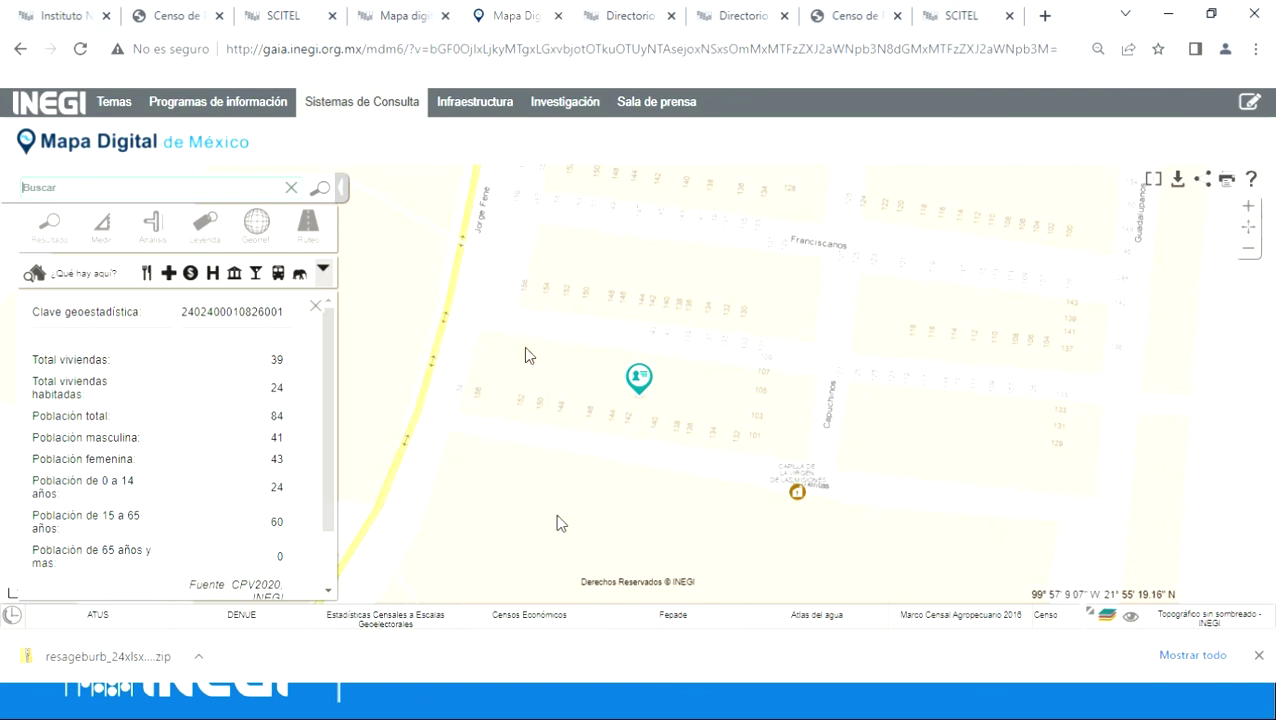
Step: Open the Censo 2020 general results from the census site and show the Herramientas section
click(130, 17)
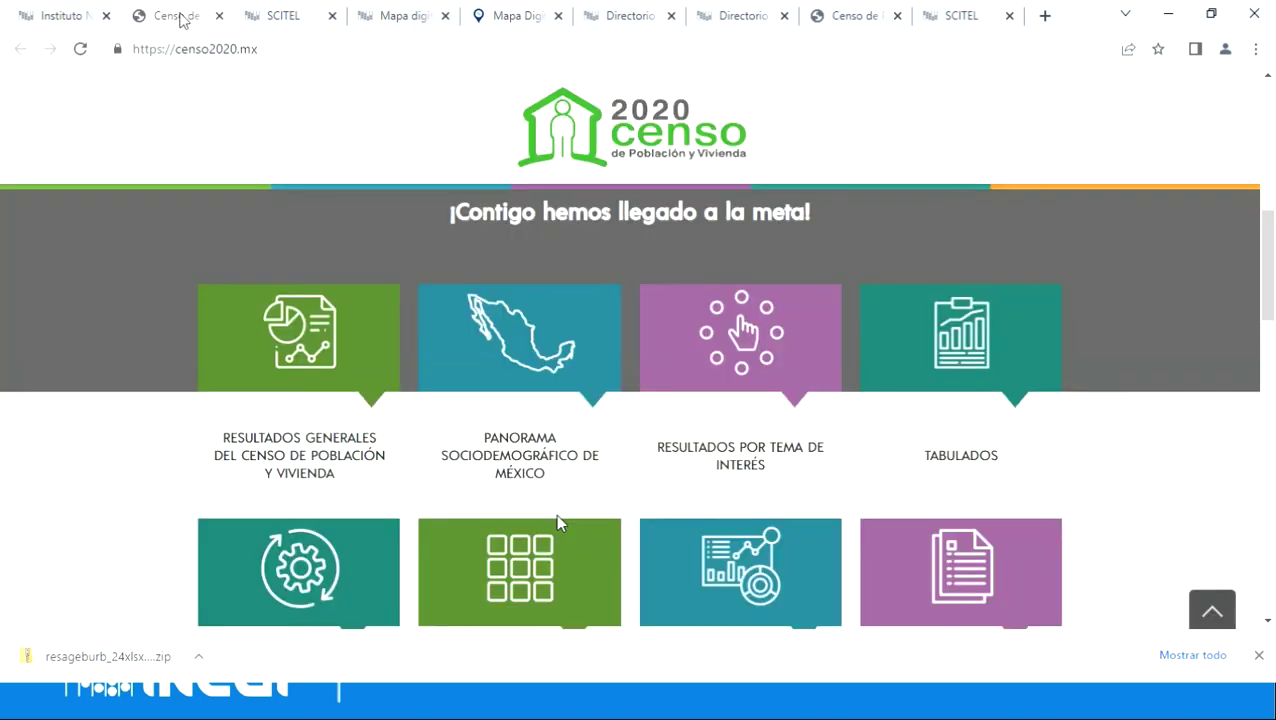
click(318, 452)
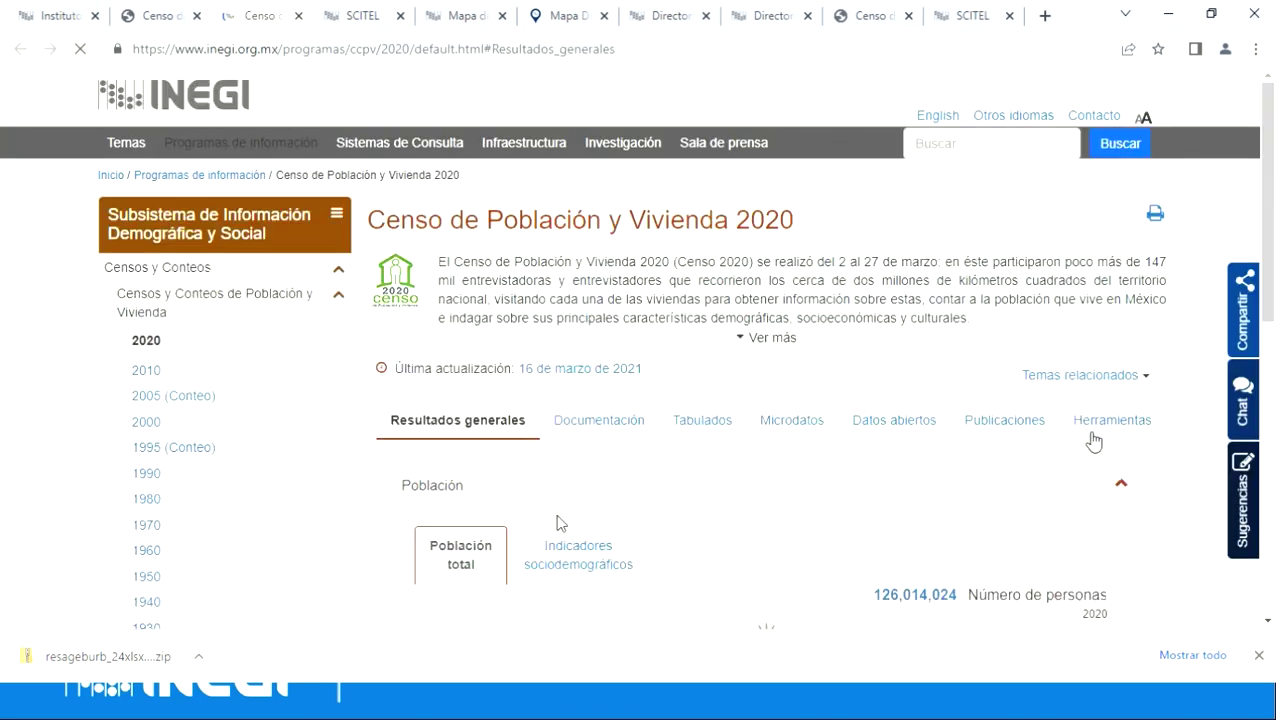
click(1095, 428)
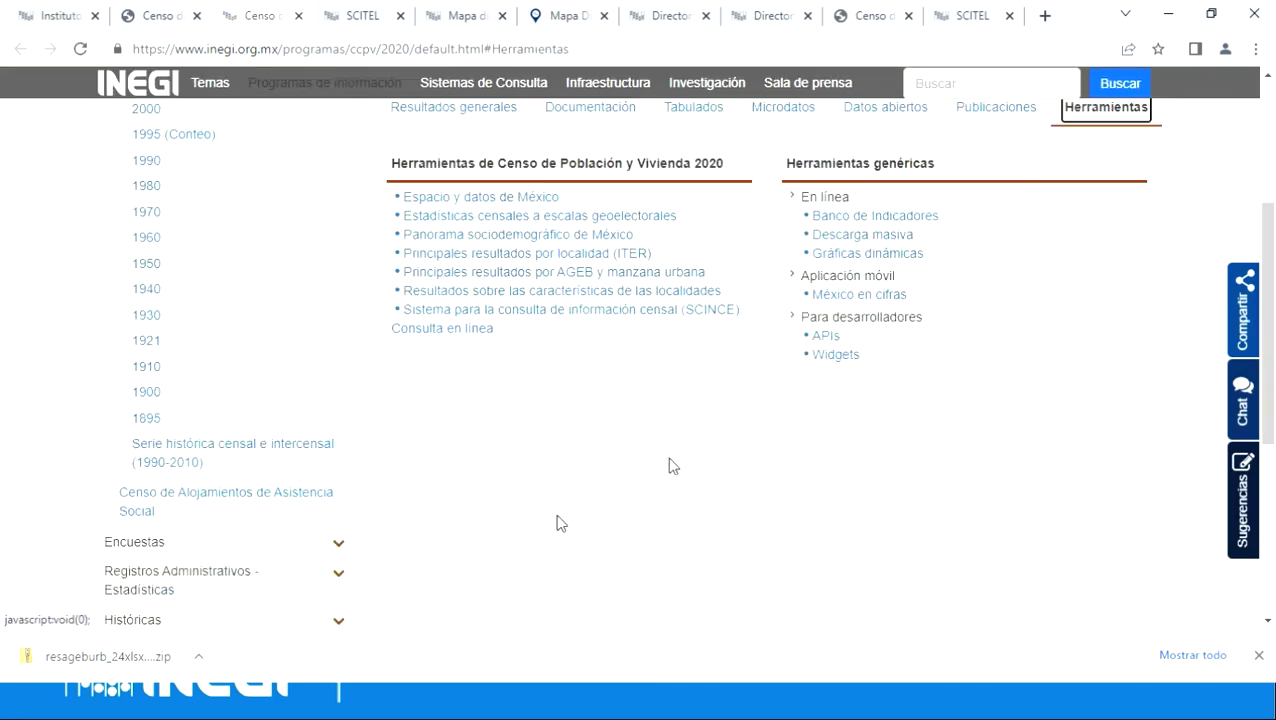